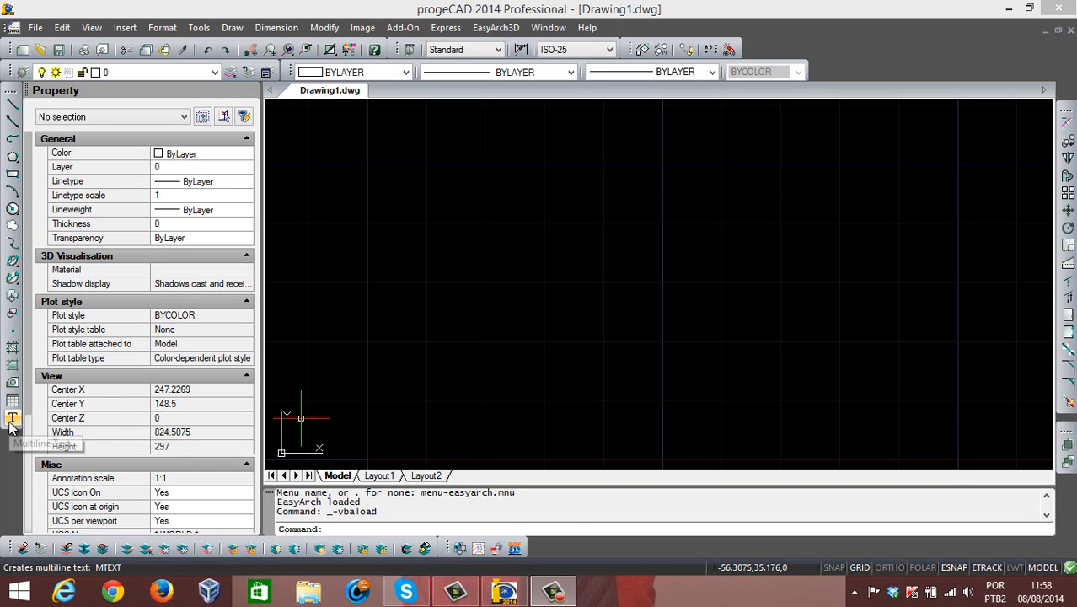
{"action": "left_click", "coordinate": [549, 602]}
{"action": "left_click", "coordinate": [997, 534]}
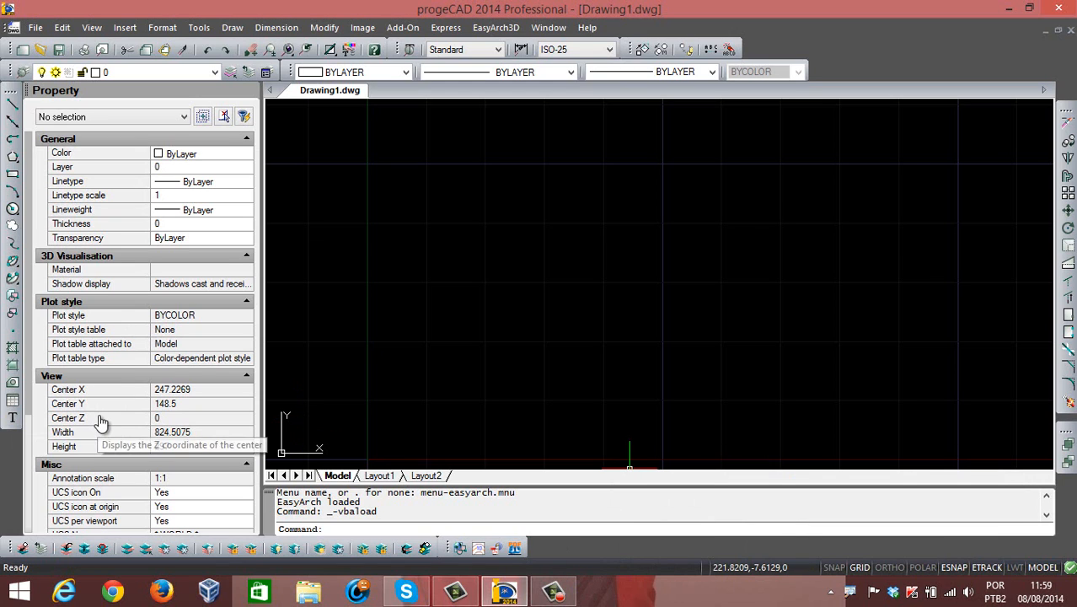
{"action": "left_click_drag", "start_coordinate": [93, 418], "coordinate": [35, 414]}
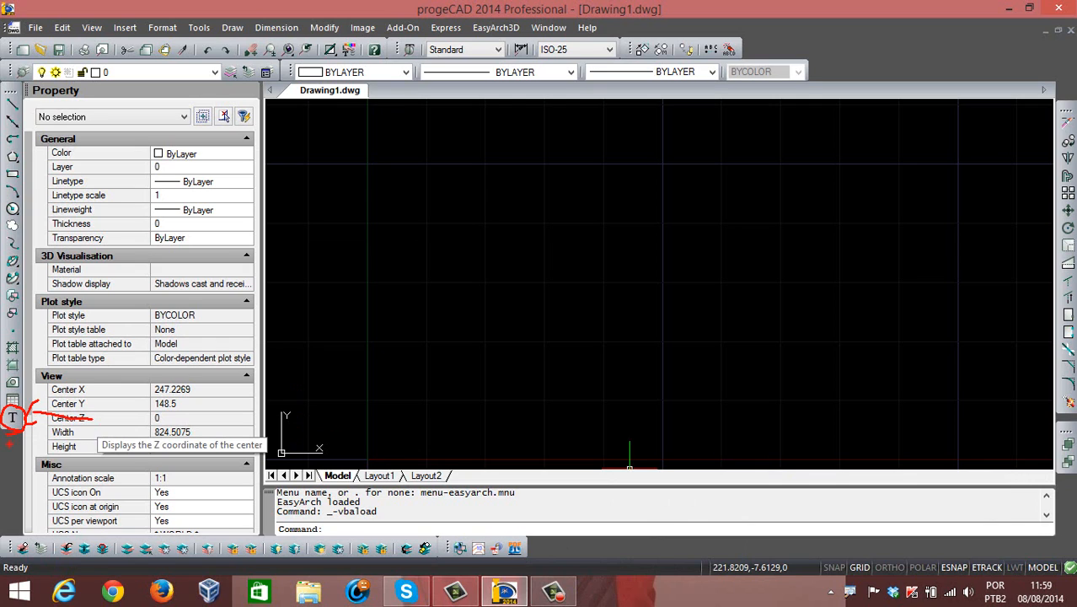
Start a multiline text block with a frame about 418 units wide in the upper part of the drawing
{"action": "left_click", "coordinate": [13, 417]}
{"action": "left_click", "coordinate": [388, 152]}
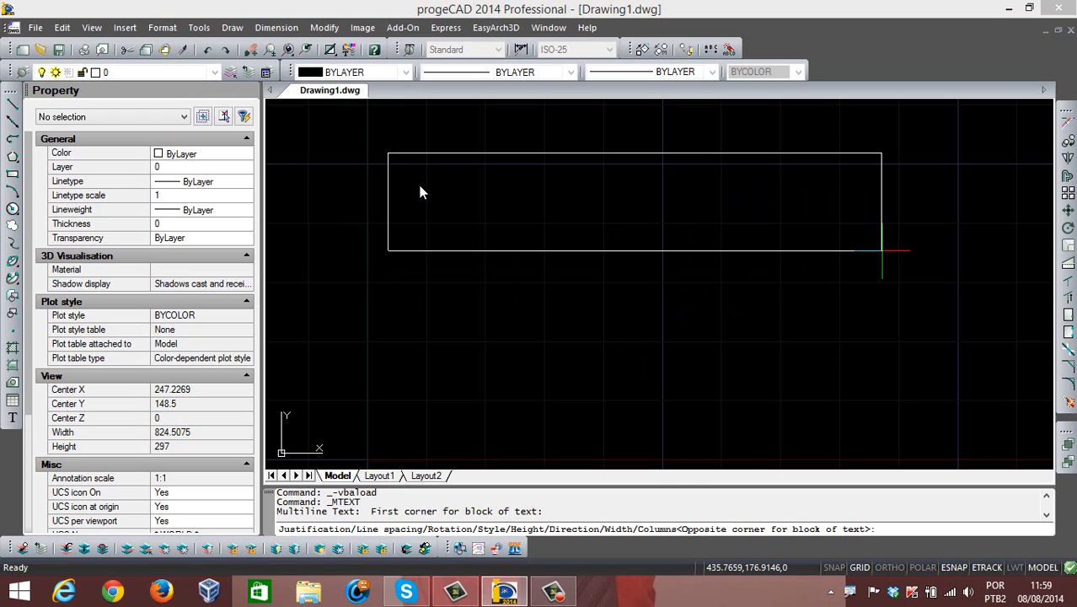
{"action": "left_click", "coordinate": [882, 250]}
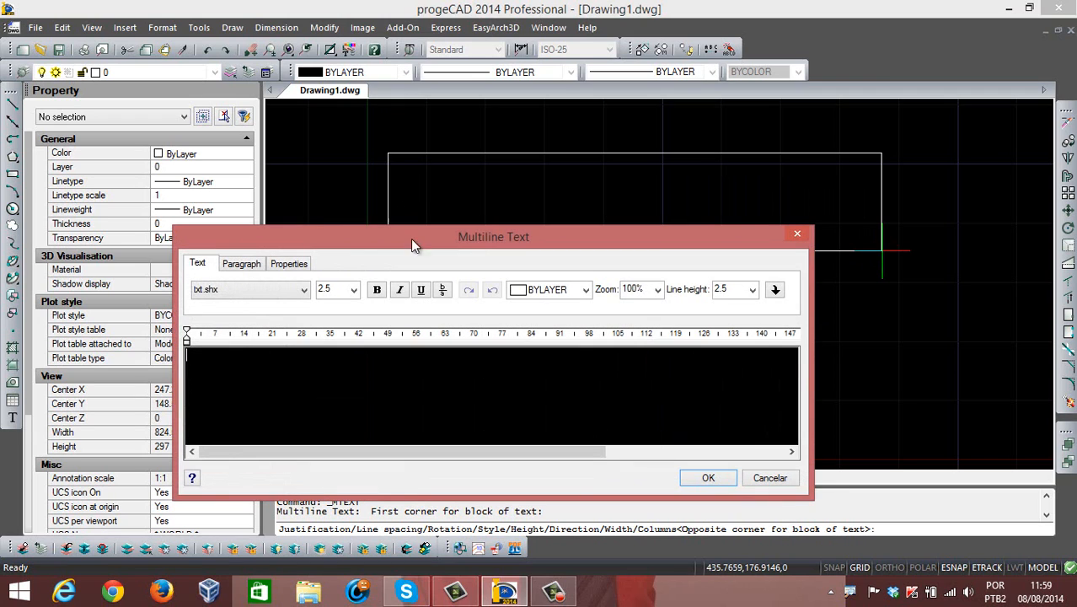
{"action": "left_click_drag", "start_coordinate": [539, 241], "coordinate": [563, 206]}
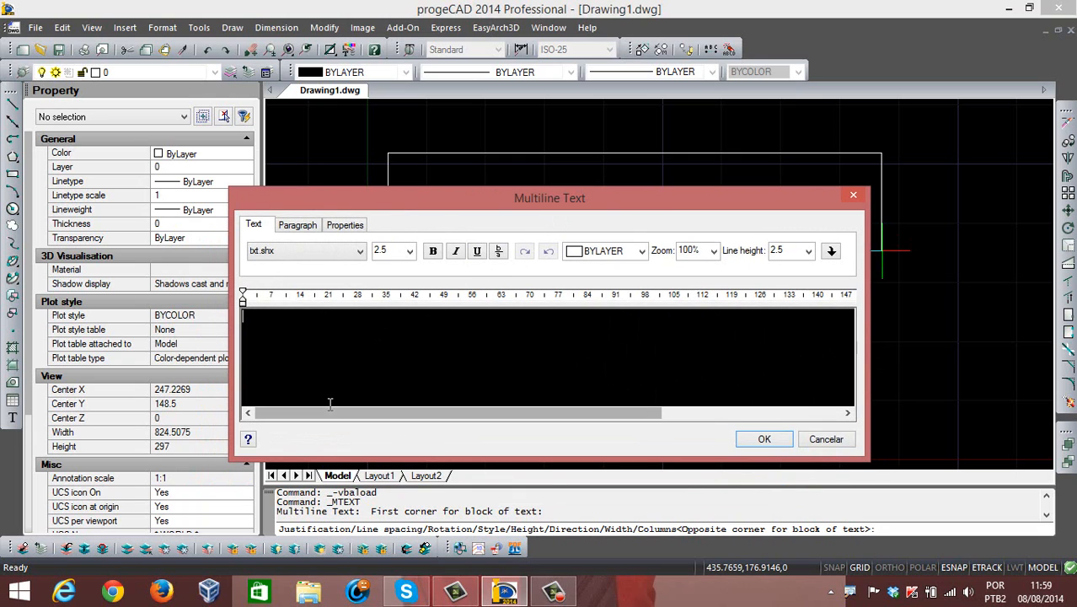
Enter "Aula de ProgeCAD" as the content of the multiline text, keeping the txt.shx font
{"action": "left_click", "coordinate": [362, 252]}
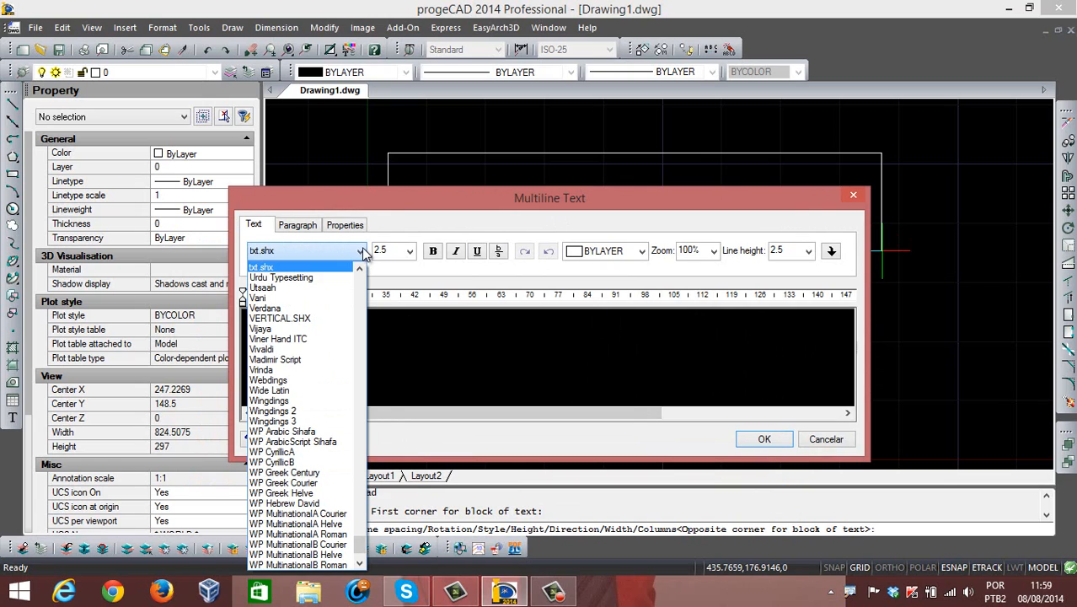
{"action": "left_click", "coordinate": [364, 253]}
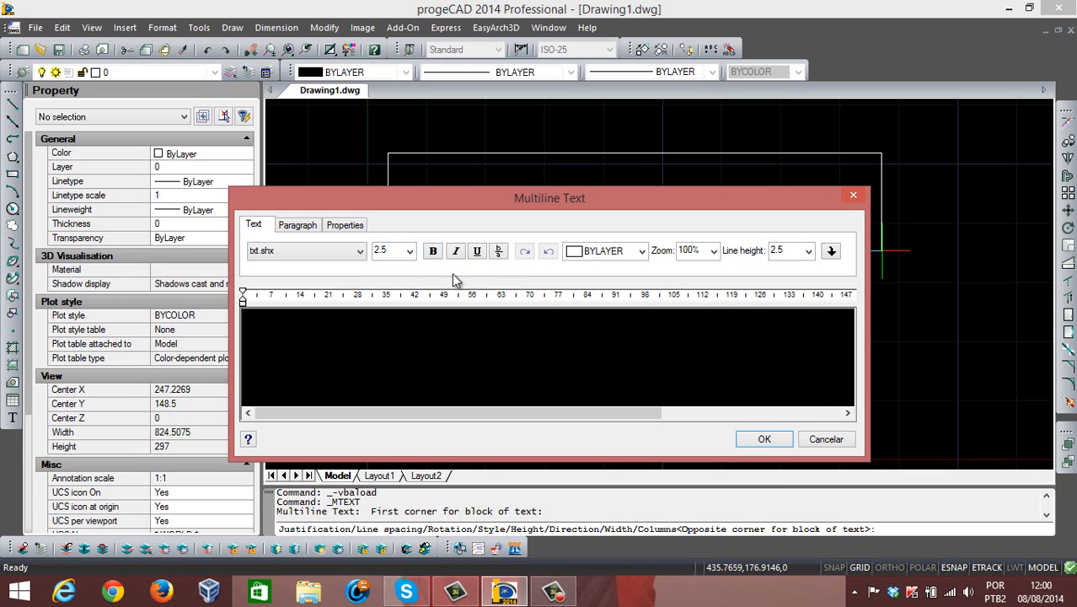
{"action": "left_click", "coordinate": [357, 338]}
{"action": "type", "text": "Aula de Pr"}
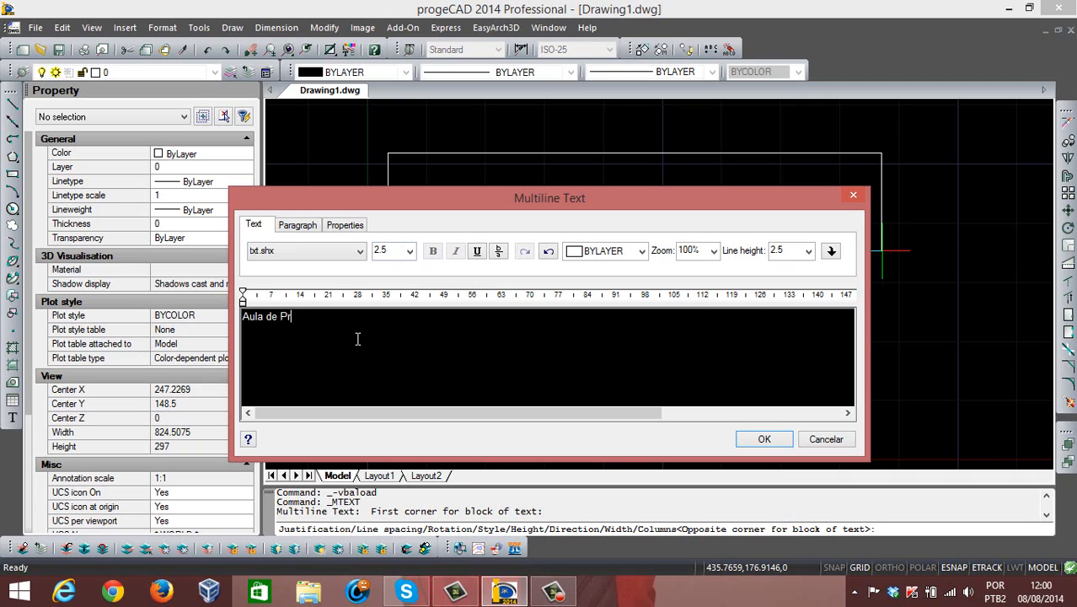
{"action": "type", "text": "ogeCAD"}
Set the height of the whole "Aula de ProgeCAD" text to 20
{"action": "left_click_drag", "start_coordinate": [342, 320], "coordinate": [201, 327]}
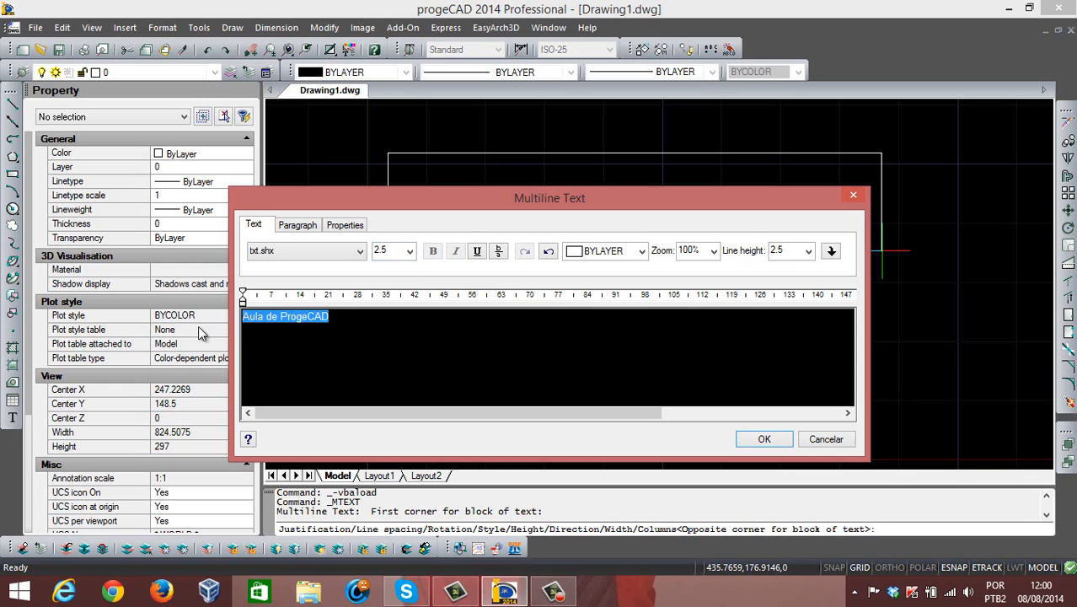
{"action": "left_click", "coordinate": [411, 252]}
{"action": "left_click", "coordinate": [413, 252]}
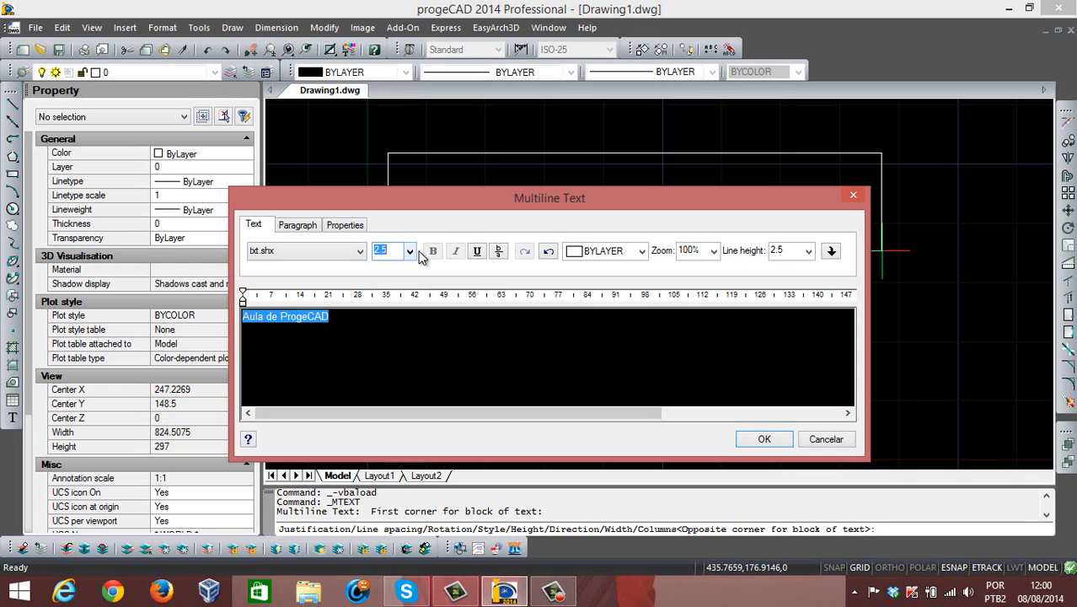
{"action": "left_click_drag", "start_coordinate": [395, 252], "coordinate": [360, 262]}
{"action": "type", "text": "20"}
{"action": "key", "text": "Return"}
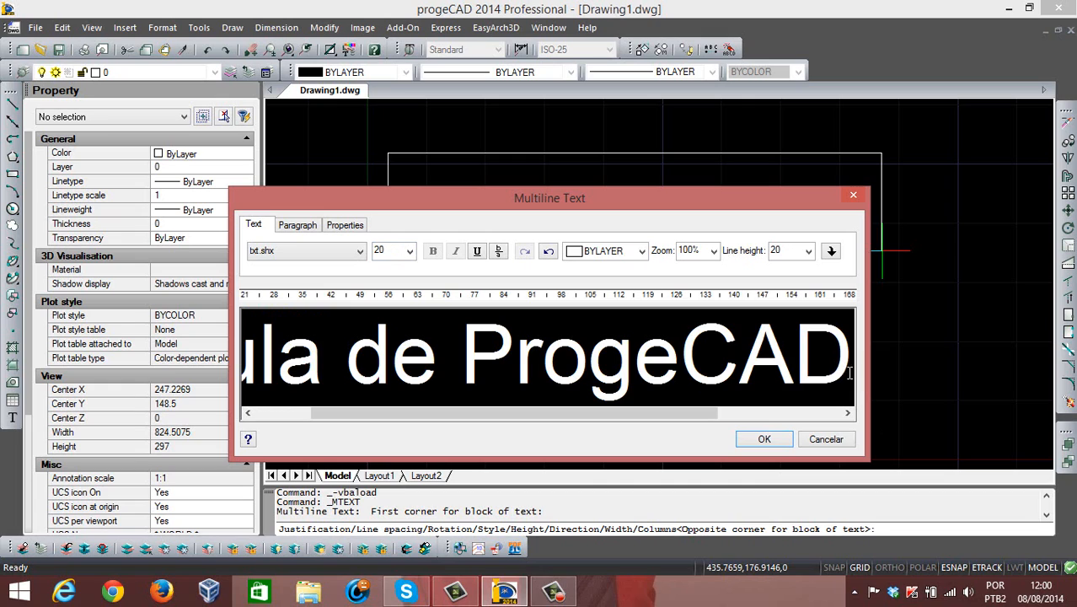
Set the height of the whole "Aula de ProgeCAD" text to 10
{"action": "left_click_drag", "start_coordinate": [847, 363], "coordinate": [46, 358]}
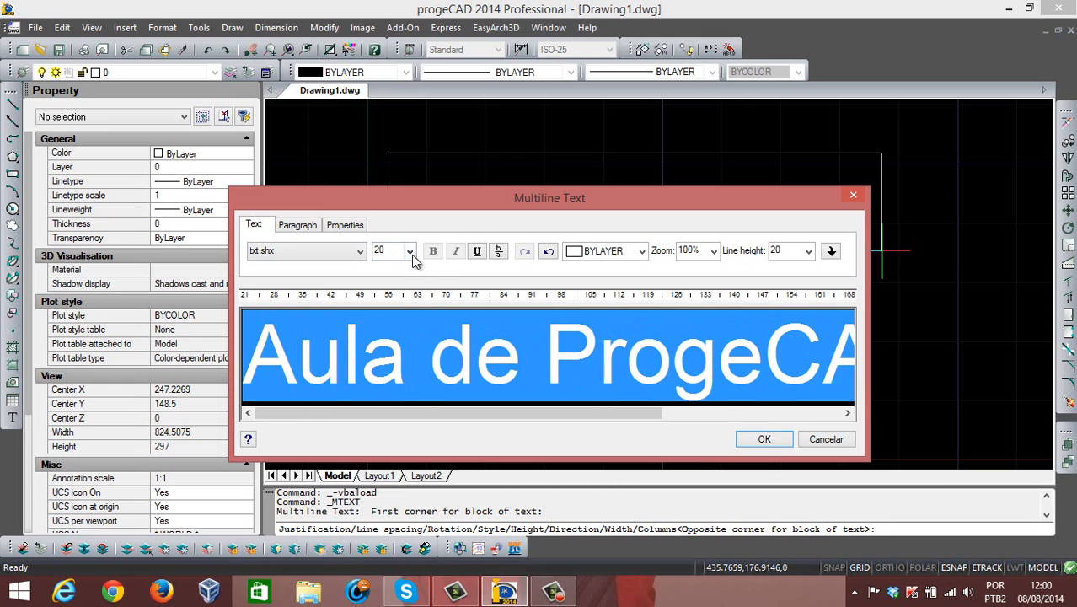
{"action": "left_click", "coordinate": [379, 257]}
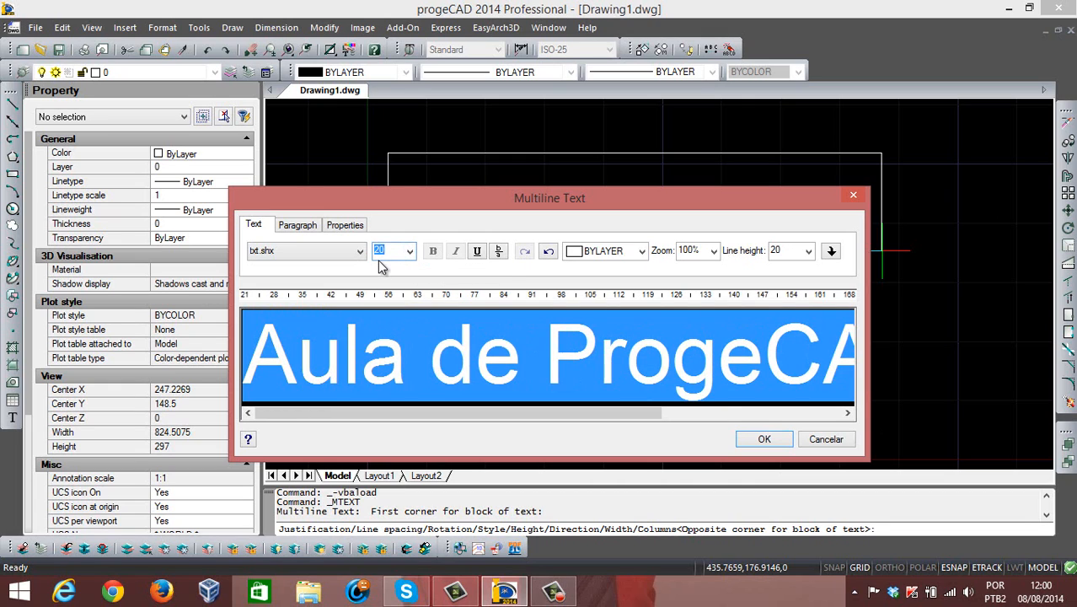
{"action": "type", "text": "10"}
{"action": "key", "text": "Return"}
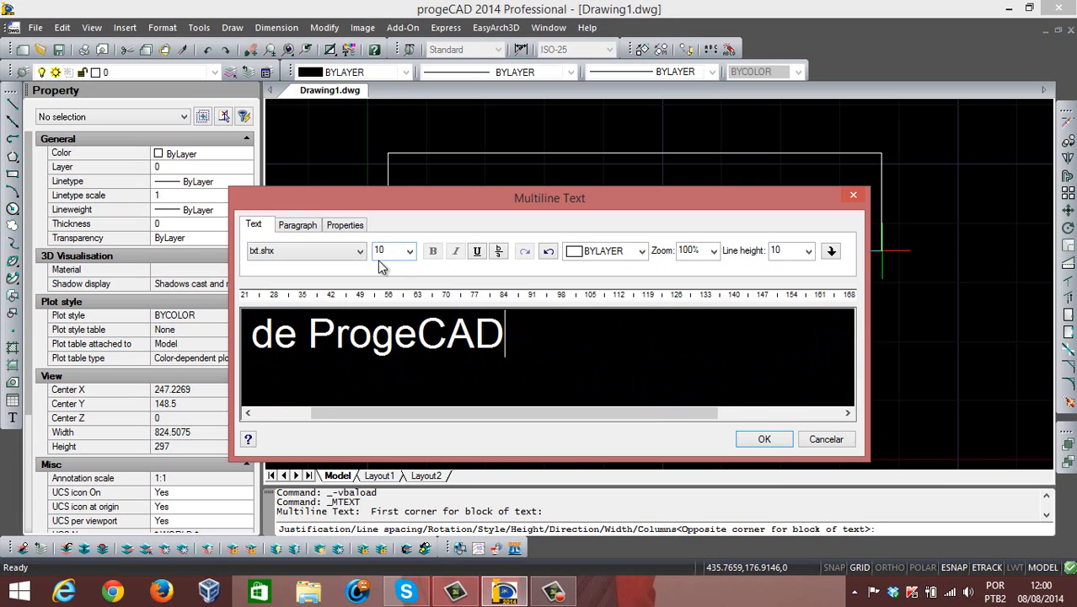
{"action": "left_click_drag", "start_coordinate": [512, 413], "coordinate": [392, 383]}
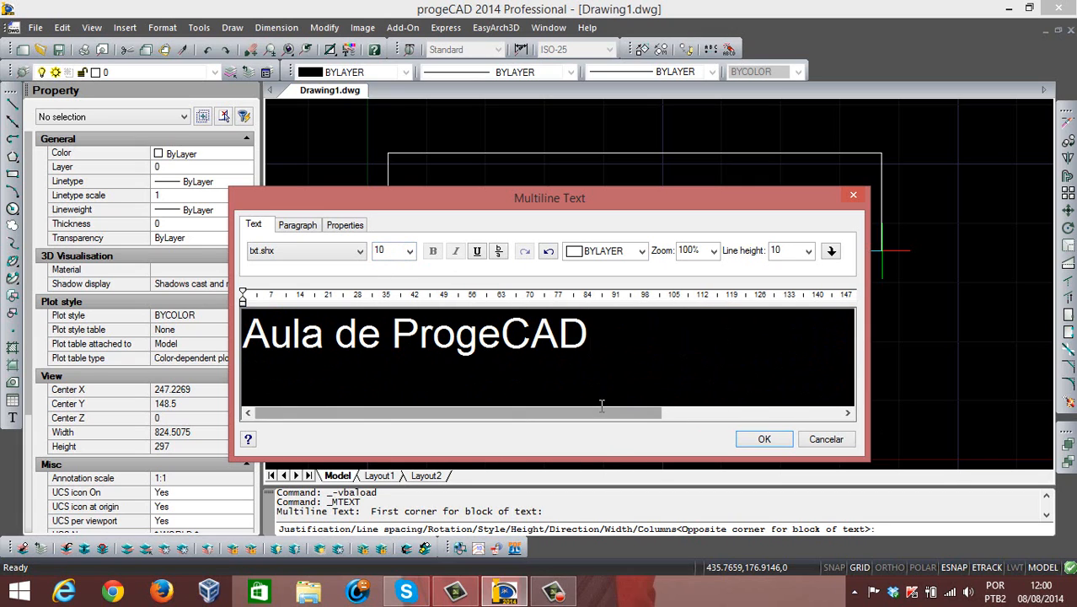
Change the font of the entire "Aula de ProgeCAD" line to Verdana
{"action": "left_click_drag", "start_coordinate": [611, 347], "coordinate": [252, 314]}
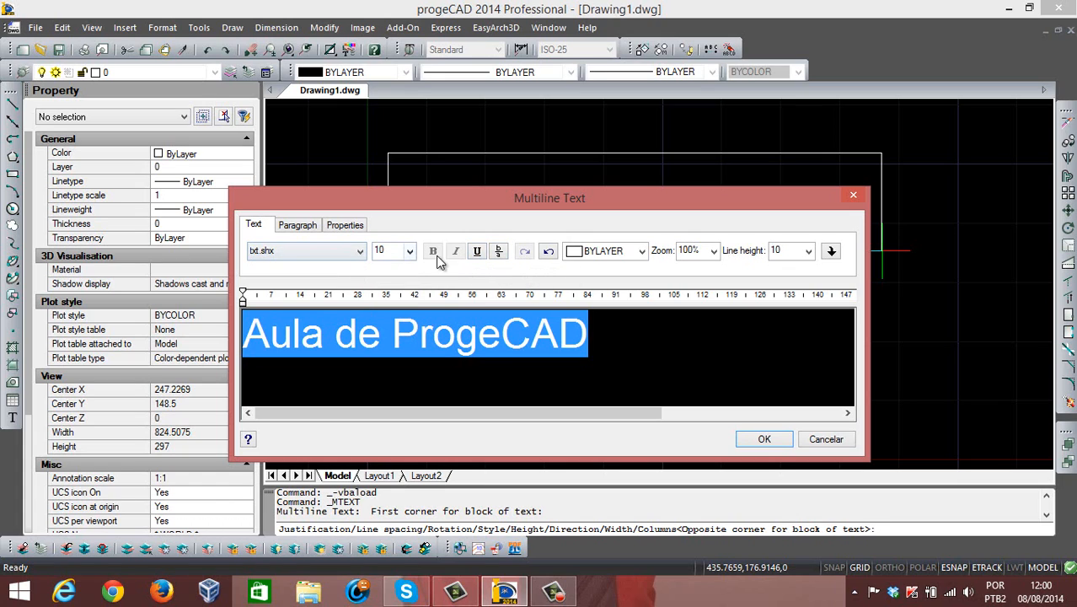
{"action": "left_click", "coordinate": [478, 252]}
{"action": "left_click", "coordinate": [343, 253]}
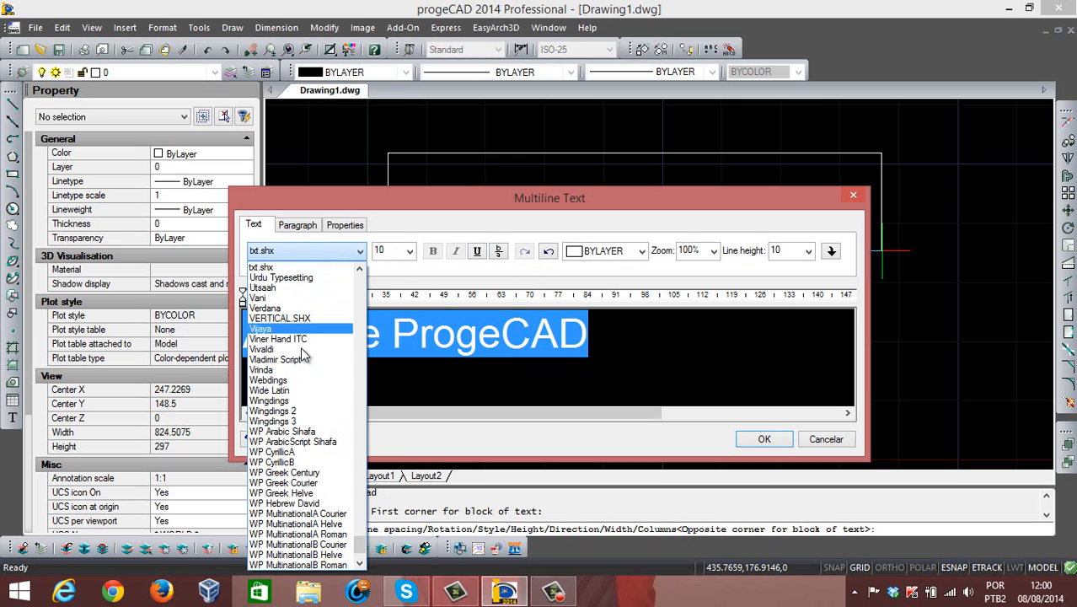
{"action": "left_click", "coordinate": [283, 309]}
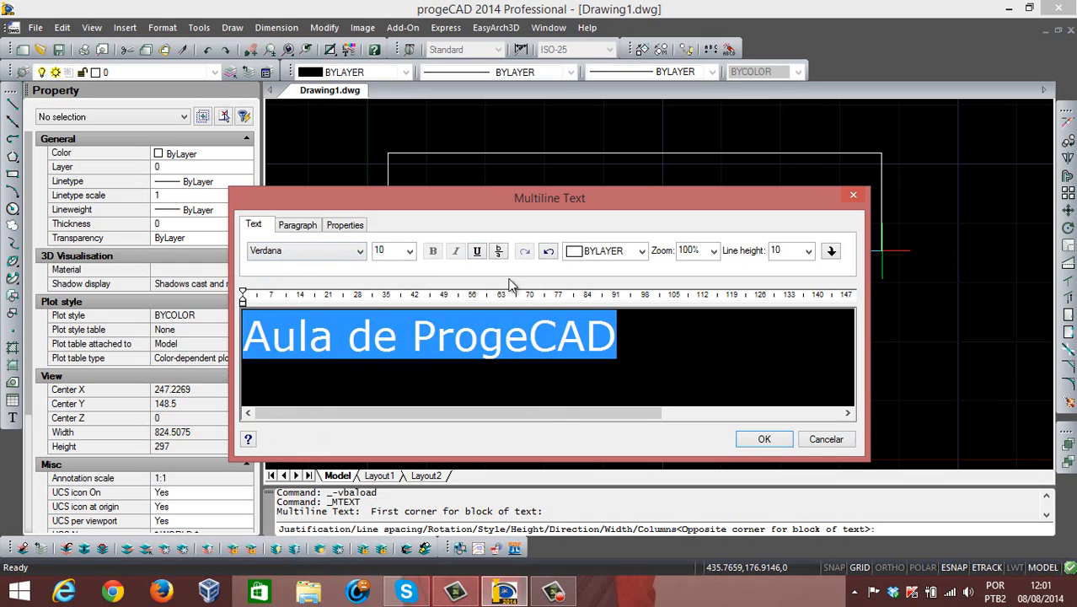
Color the "Aula de ProgeCAD" text Green and place the finished multiline text in the drawing
{"action": "left_click", "coordinate": [642, 250]}
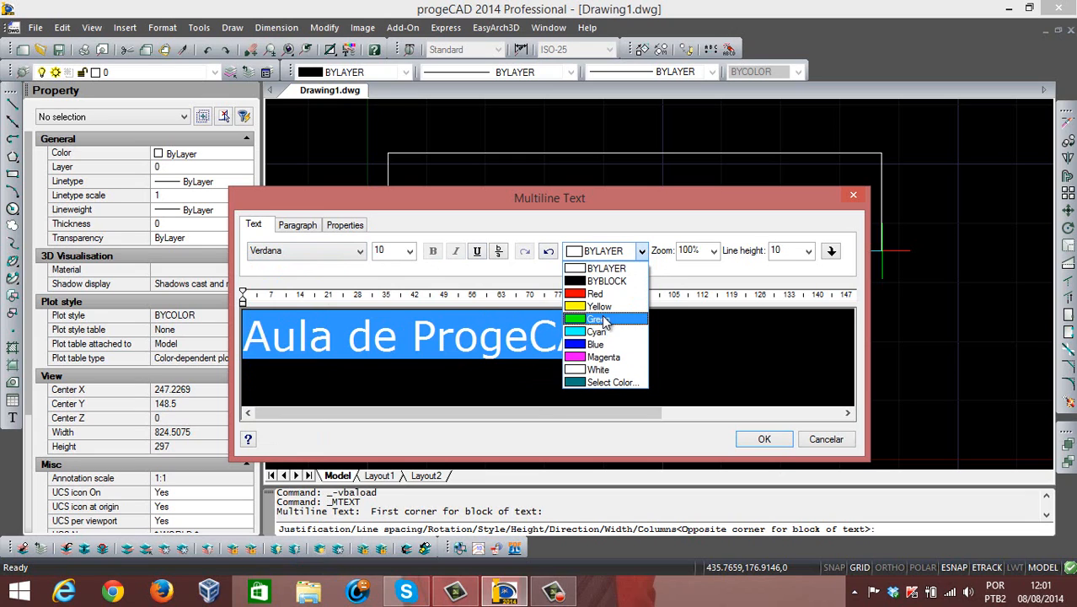
{"action": "left_click", "coordinate": [598, 320]}
{"action": "left_click", "coordinate": [623, 340]}
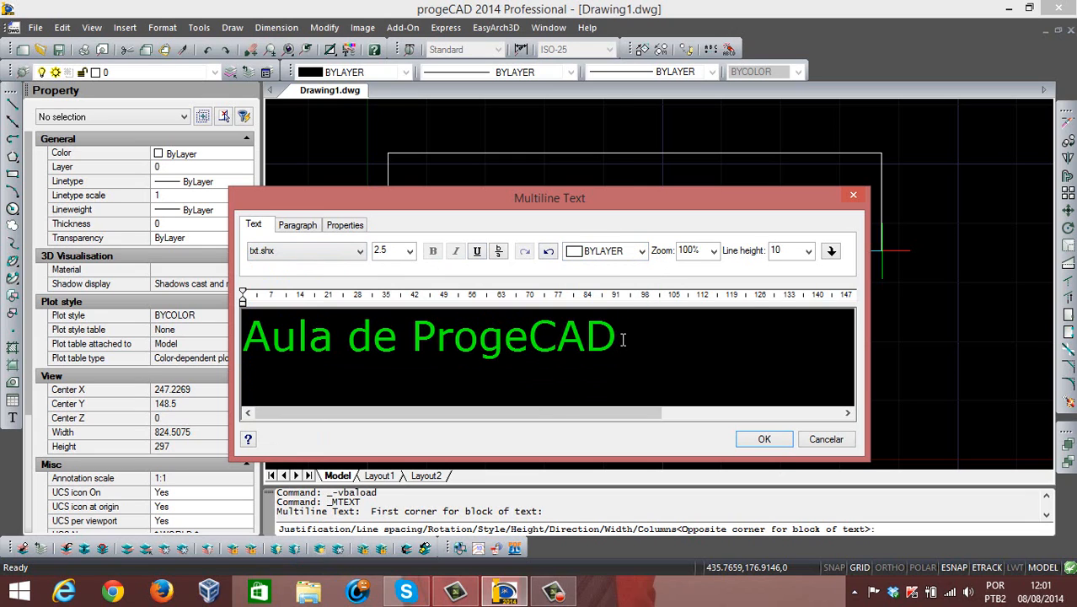
{"action": "left_click_drag", "start_coordinate": [623, 340], "coordinate": [241, 338]}
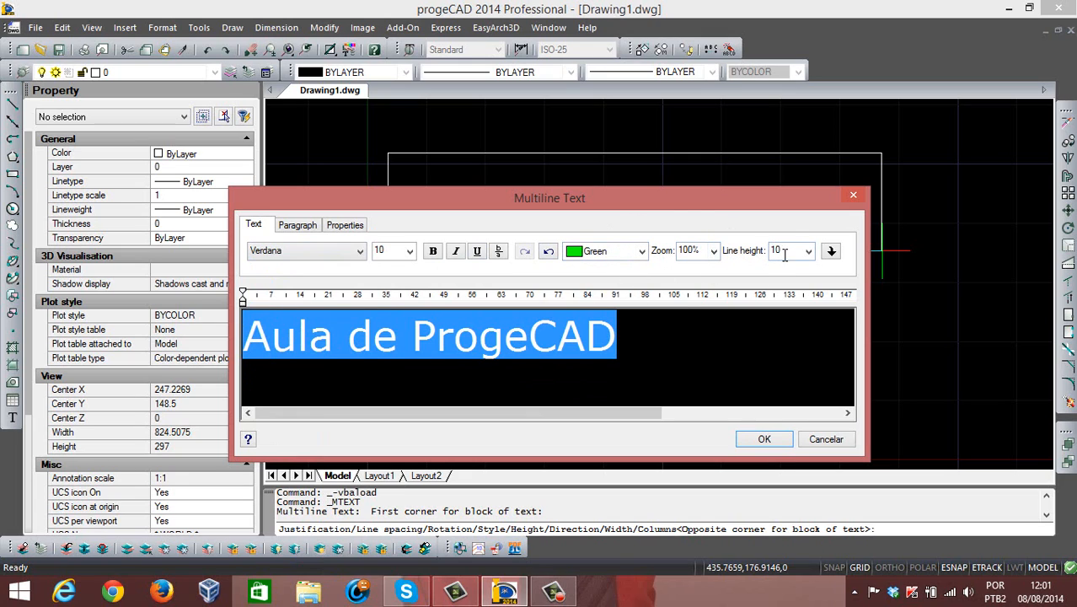
{"action": "left_click", "coordinate": [764, 440]}
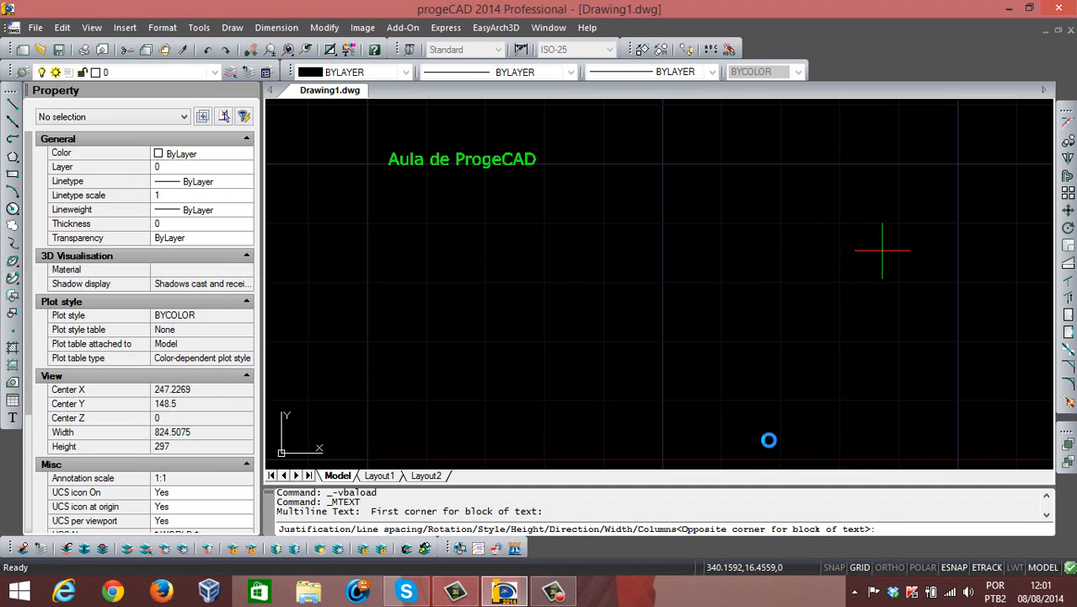
Edit the placed text block to add the line "SENAI Ituiutaba" and, after a blank line, "Minas Gerais"
{"action": "double_click", "coordinate": [442, 158]}
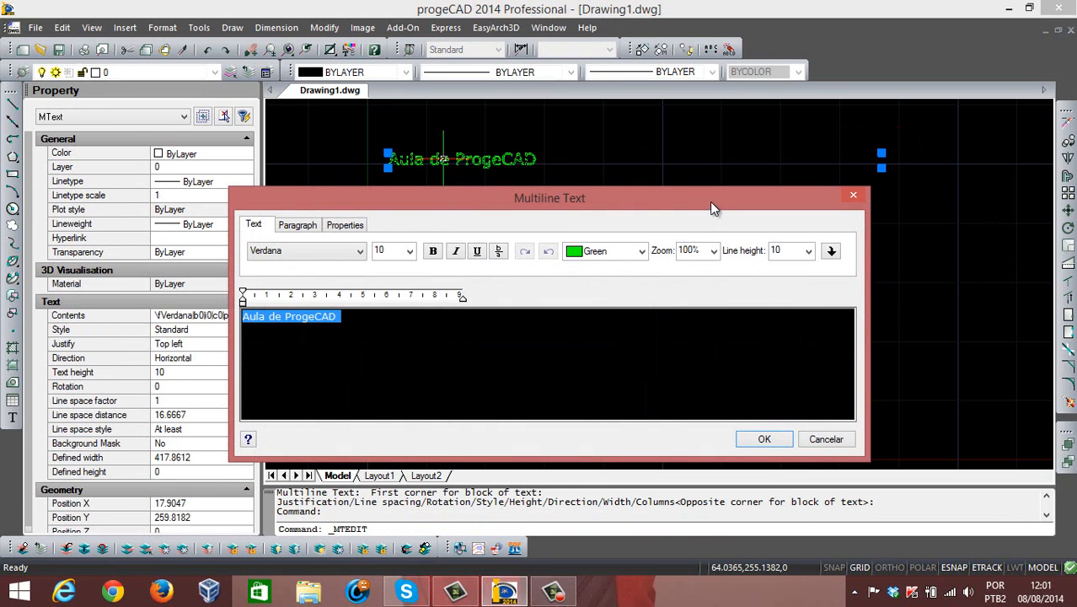
{"action": "left_click", "coordinate": [853, 196]}
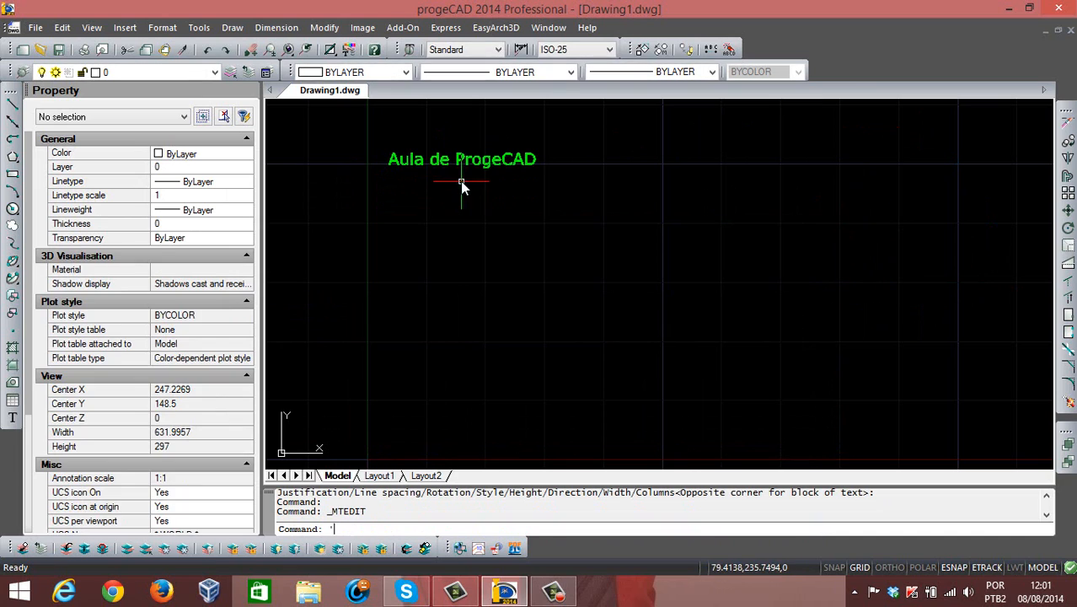
{"action": "left_click", "coordinate": [440, 156]}
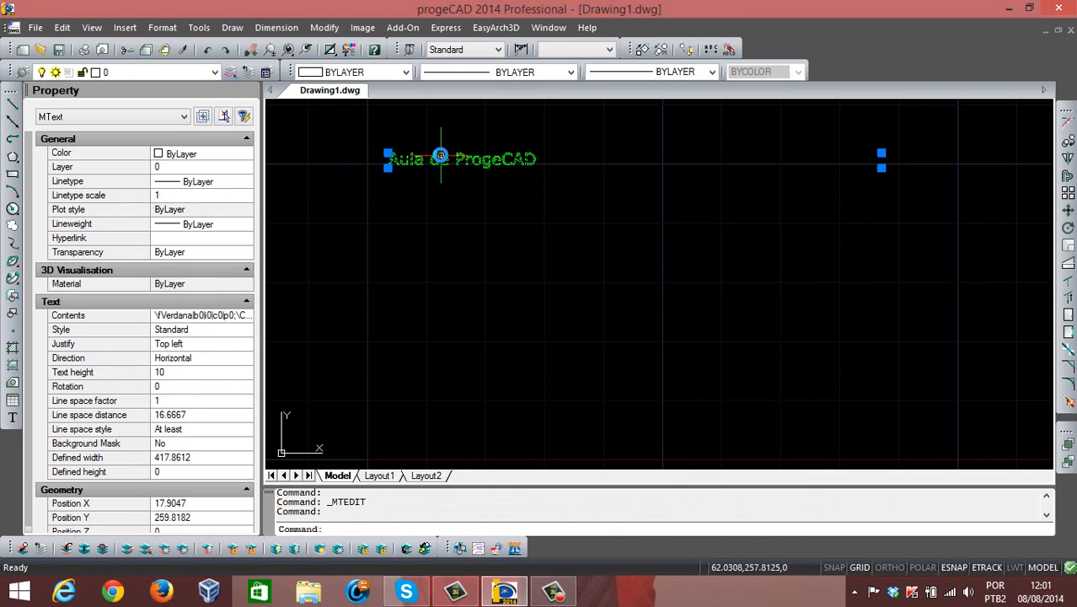
{"action": "double_click", "coordinate": [440, 157]}
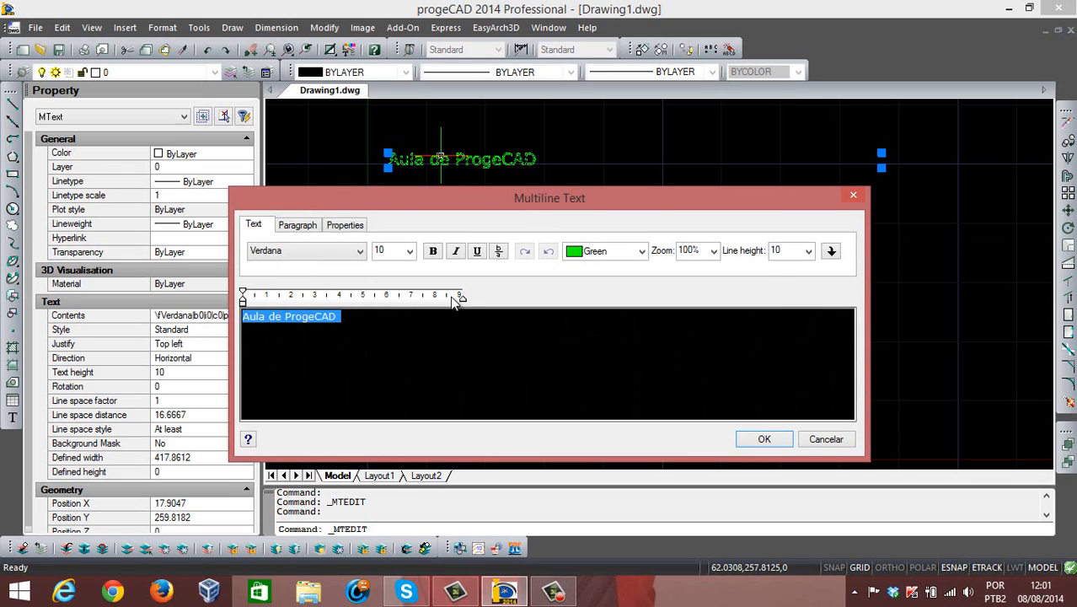
{"action": "left_click", "coordinate": [466, 341]}
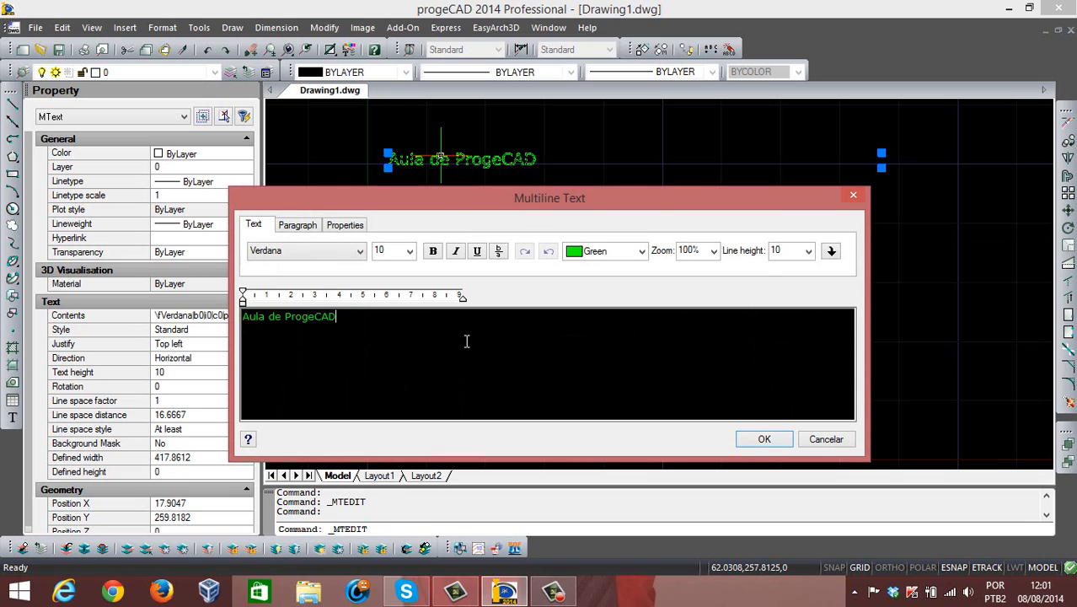
{"action": "key", "text": "Return"}
{"action": "type", "text": "sahjdsa"}
{"action": "key", "text": "BackSpace"}
{"action": "key", "text": "BackSpace"}
{"action": "key", "text": "BackSpace"}
{"action": "key", "text": "BackSpace"}
{"action": "type", "text": "SENAI Ituiutaba"}
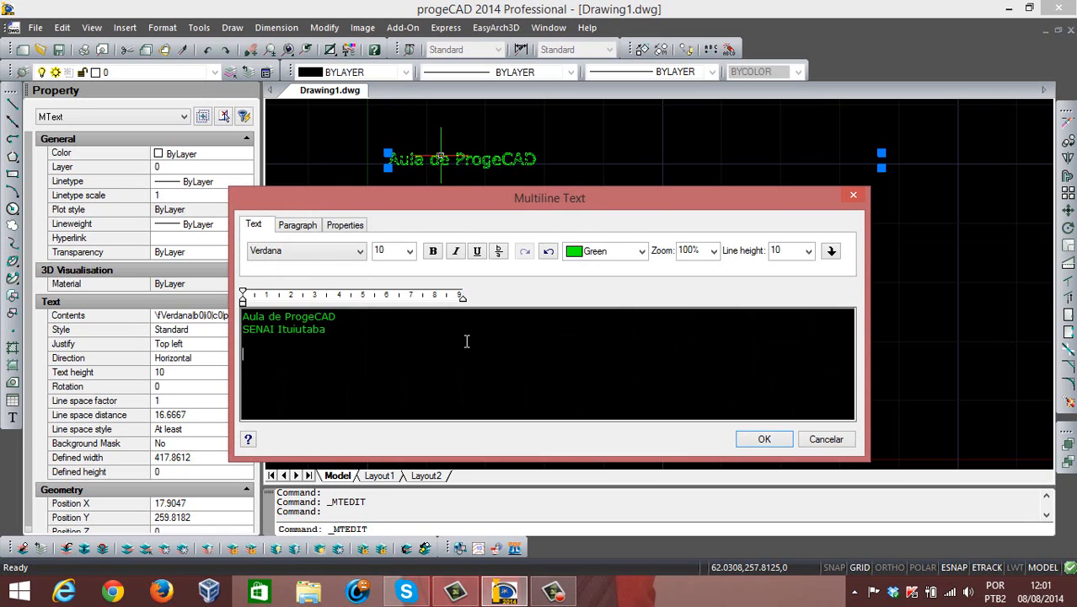
{"action": "type", "text": "  Minas Gerais"}
{"action": "left_click", "coordinate": [763, 439]}
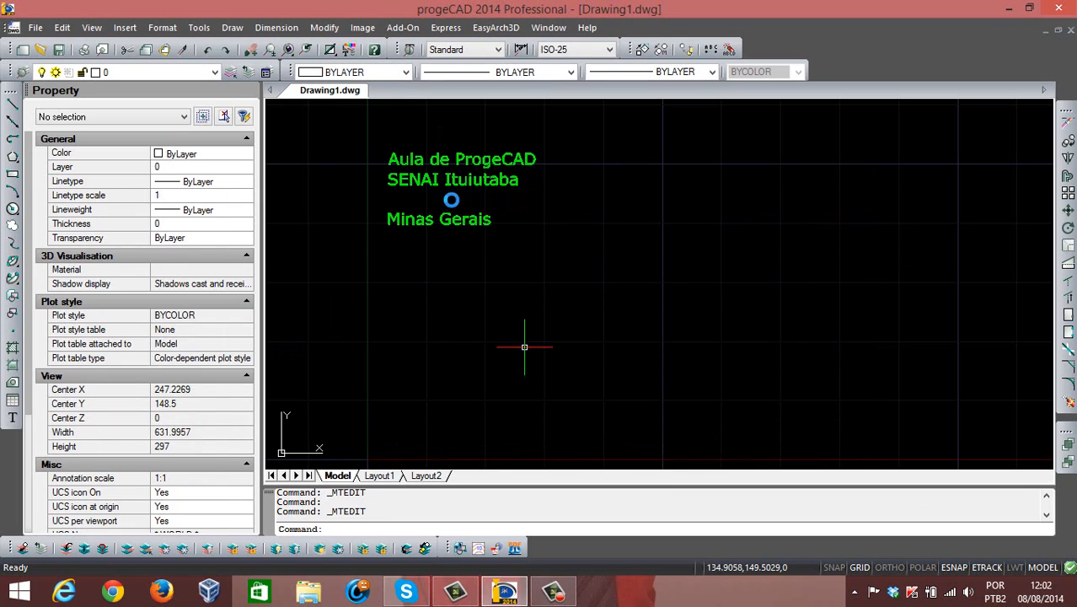
Select the text block to examine the extent of its frame, and clear the selection
{"action": "left_click", "coordinate": [443, 167]}
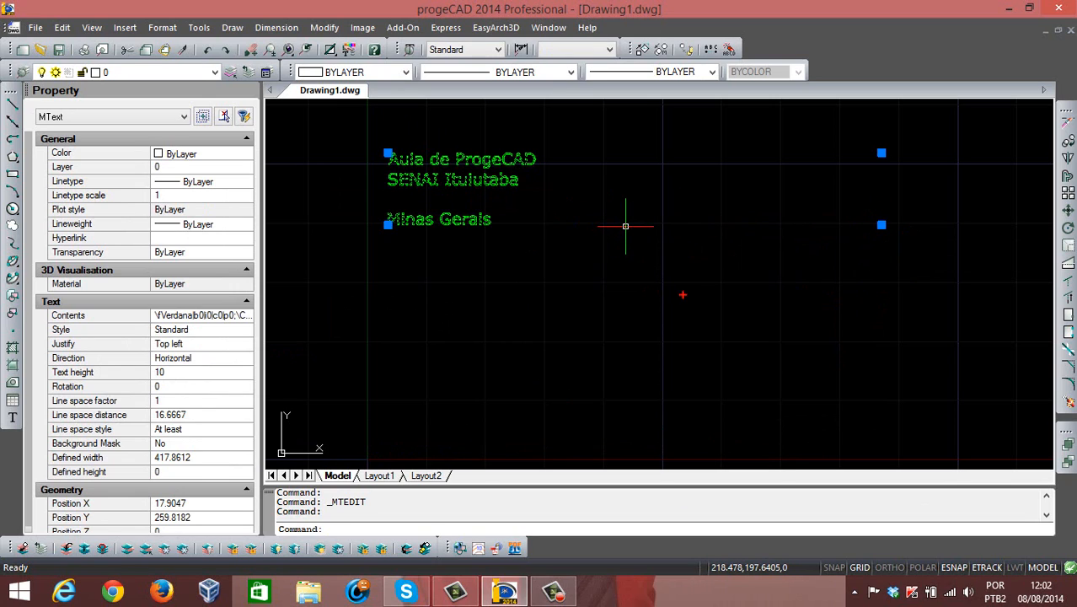
{"action": "mouse_move", "coordinate": [379, 232]}
{"action": "left_mouse_down"}
{"action": "mouse_move", "coordinate": [853, 236]}
{"action": "mouse_move", "coordinate": [887, 152]}
{"action": "mouse_move", "coordinate": [390, 140]}
{"action": "mouse_move", "coordinate": [383, 221]}
{"action": "left_mouse_up"}
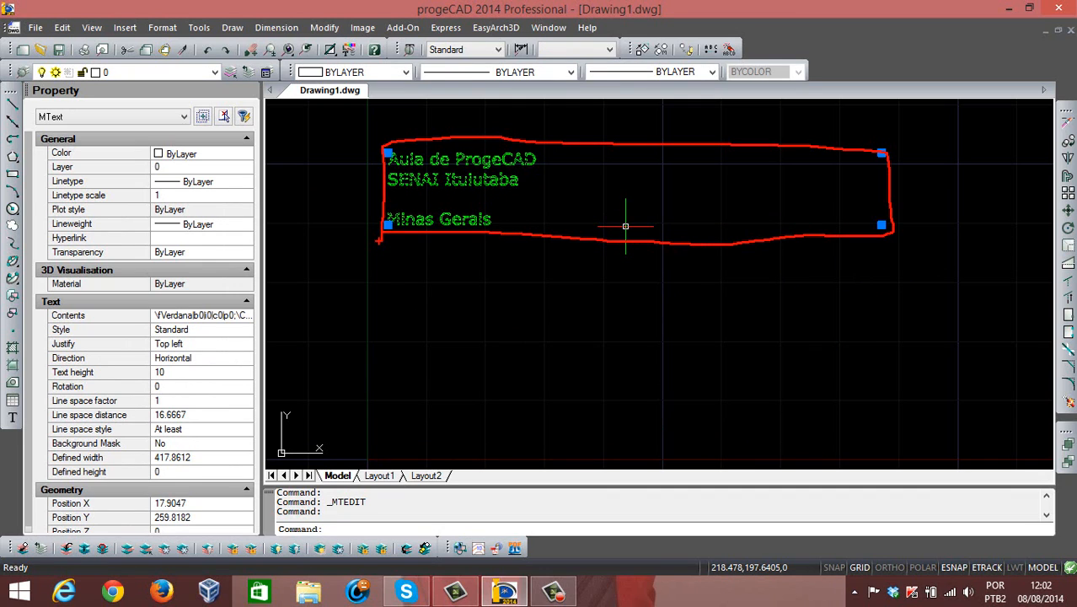
{"action": "key", "text": "Escape"}
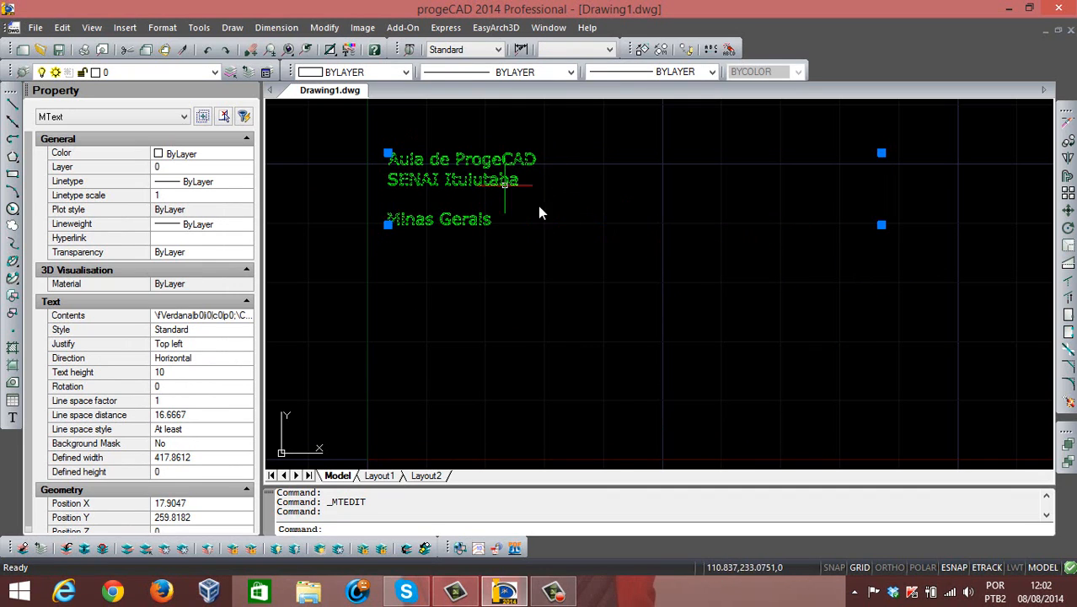
{"action": "key", "text": "Escape"}
Narrow the text block's frame to about 145 wide by stretching its lower-right corner in to just past the text, and clear the selection
{"action": "left_click", "coordinate": [541, 174]}
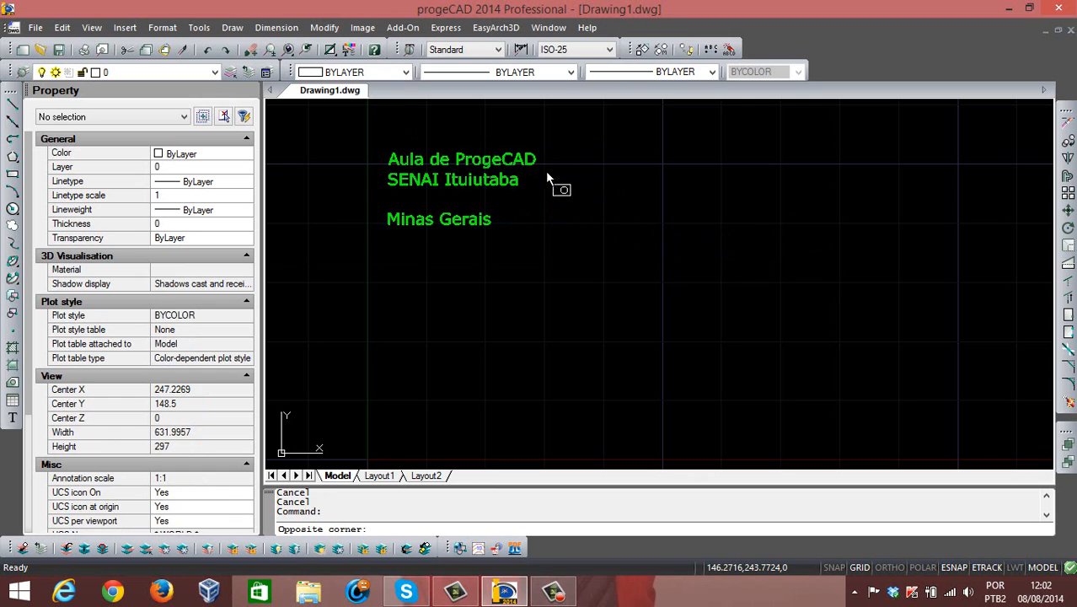
{"action": "left_click", "coordinate": [501, 180]}
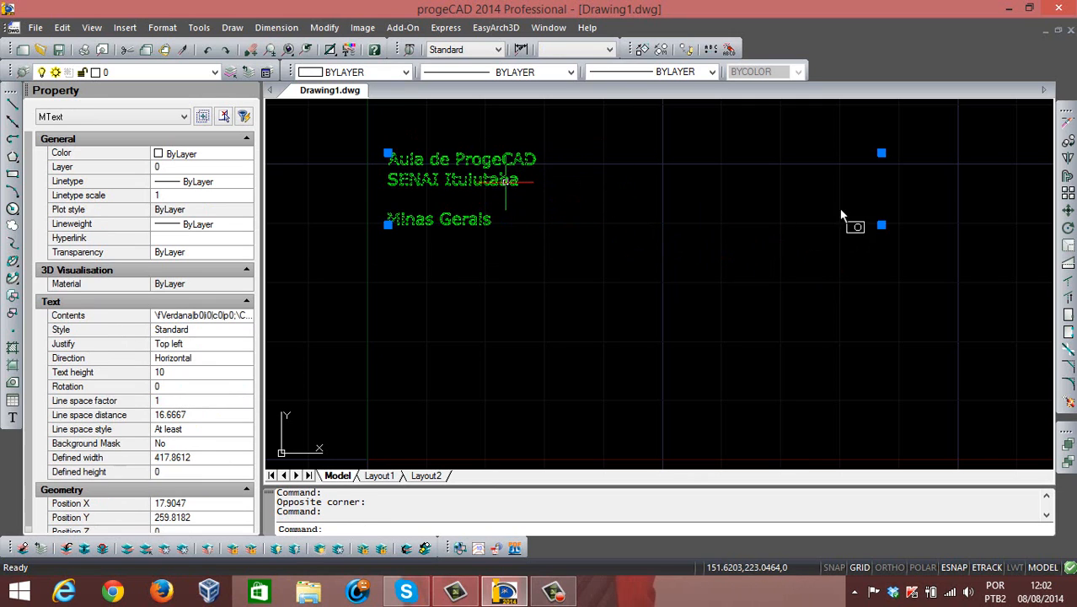
{"action": "left_click", "coordinate": [885, 230]}
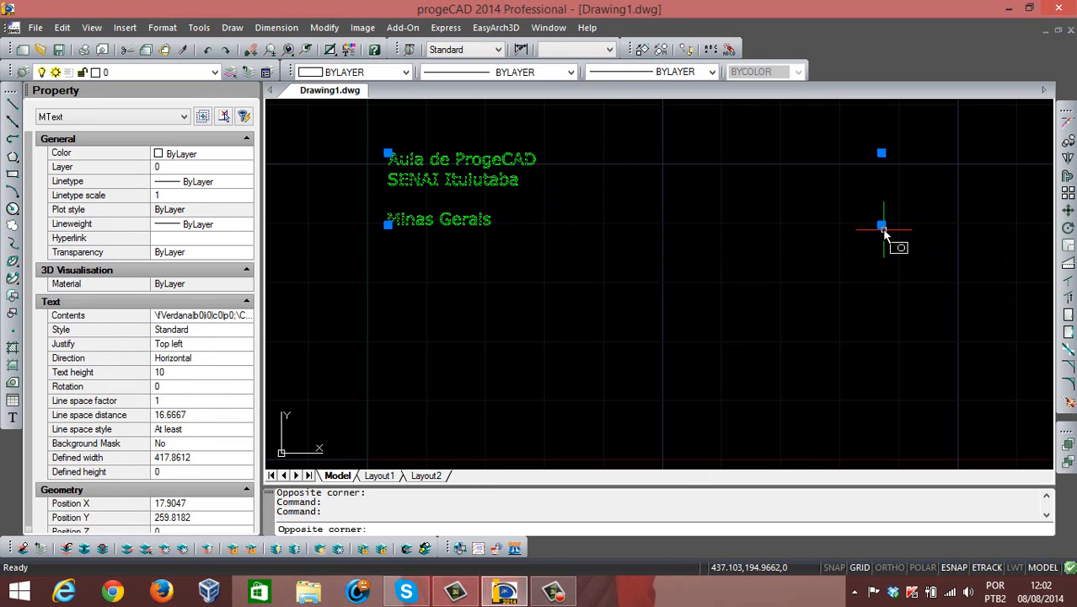
{"action": "key", "text": "Escape"}
{"action": "key", "text": "Escape"}
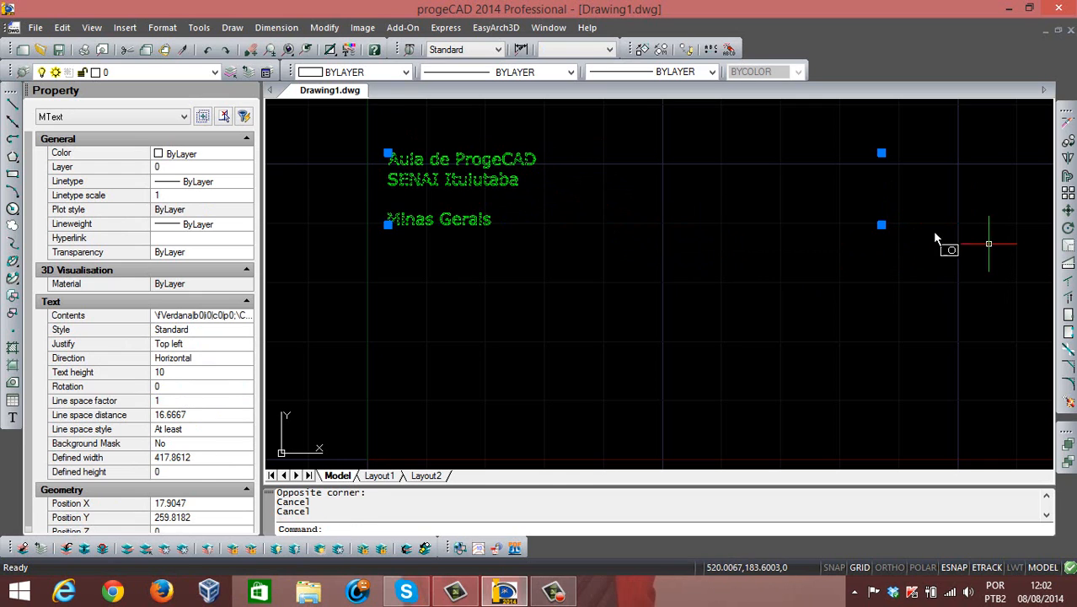
{"action": "left_click", "coordinate": [882, 225]}
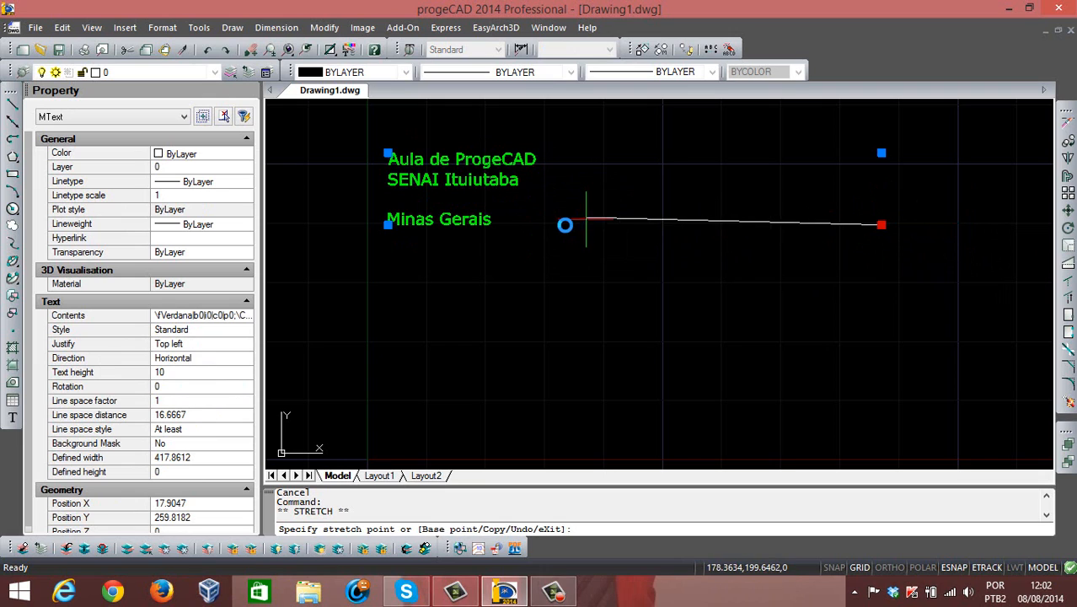
{"action": "left_click", "coordinate": [559, 225]}
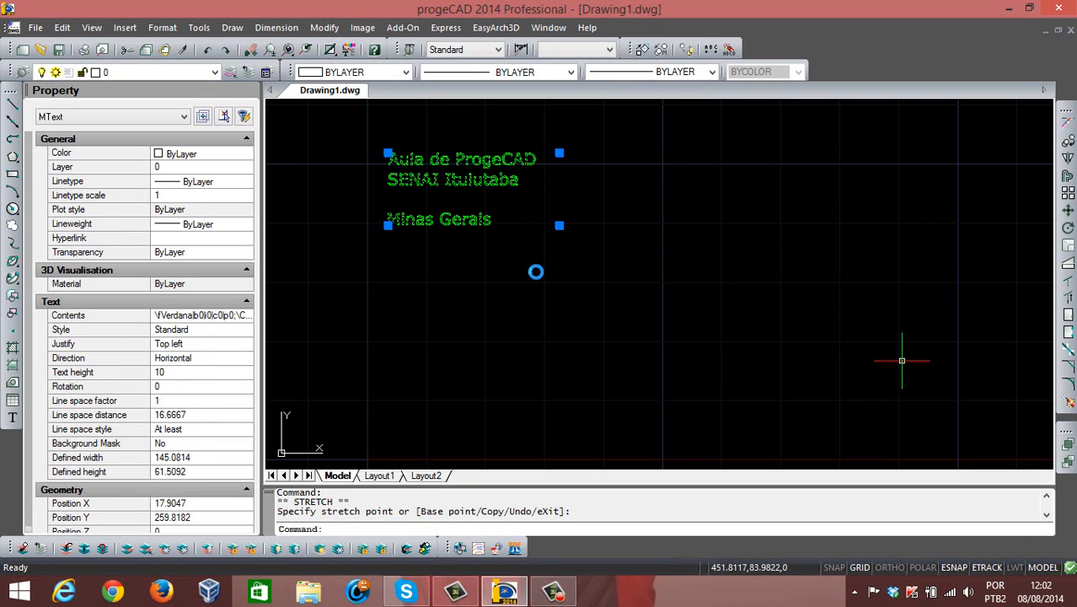
{"action": "key", "text": "Escape"}
{"action": "key", "text": "Escape"}
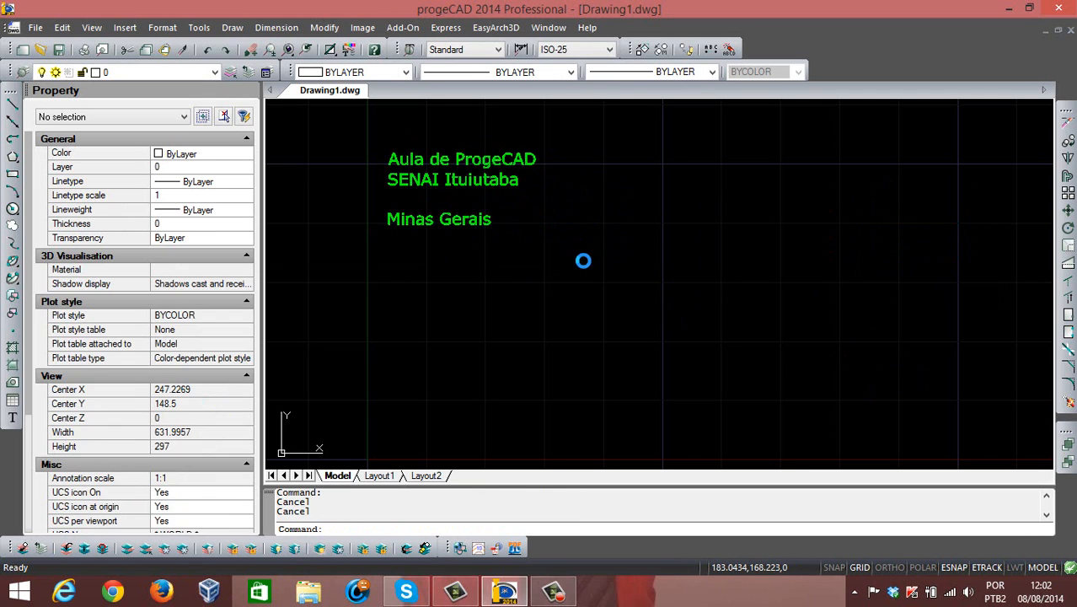
Move the whole text block across to the far right of the drawing area, and back to just below its original place
{"action": "left_click", "coordinate": [481, 178]}
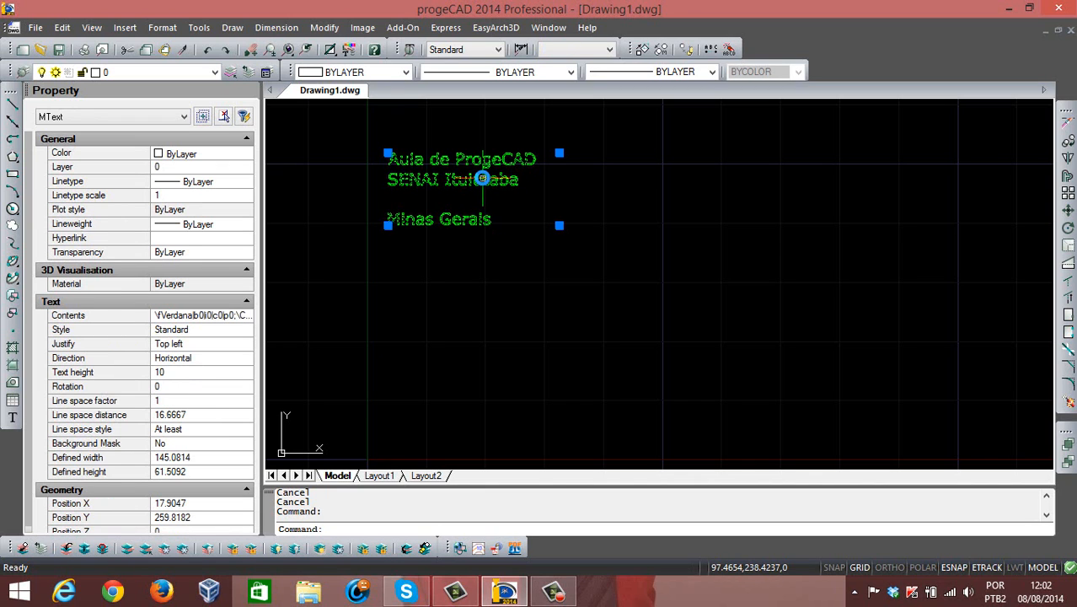
{"action": "left_click_drag", "start_coordinate": [482, 179], "coordinate": [949, 199]}
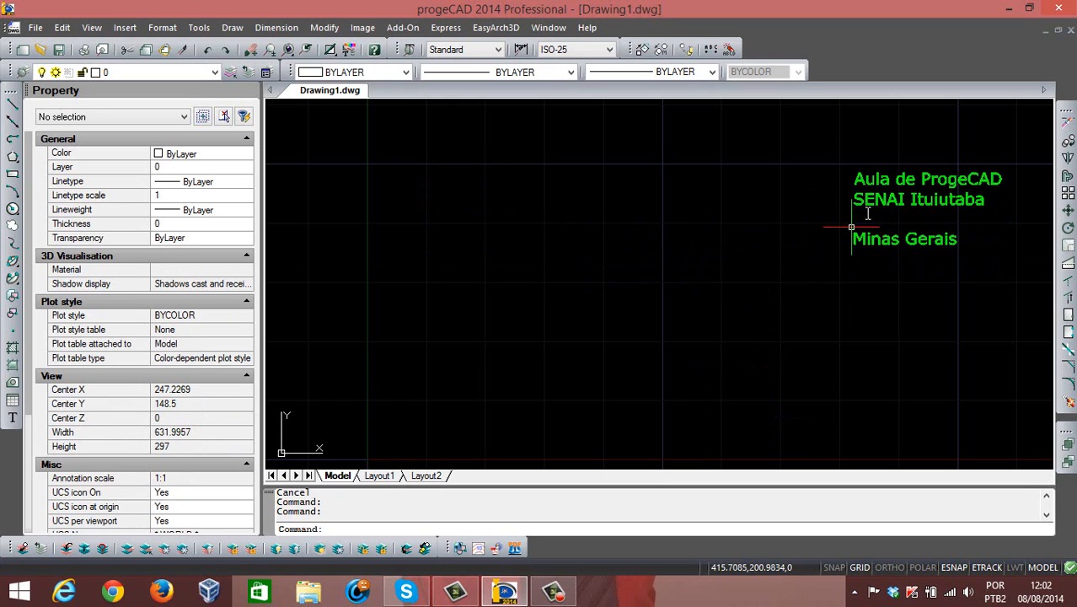
{"action": "left_click", "coordinate": [896, 201]}
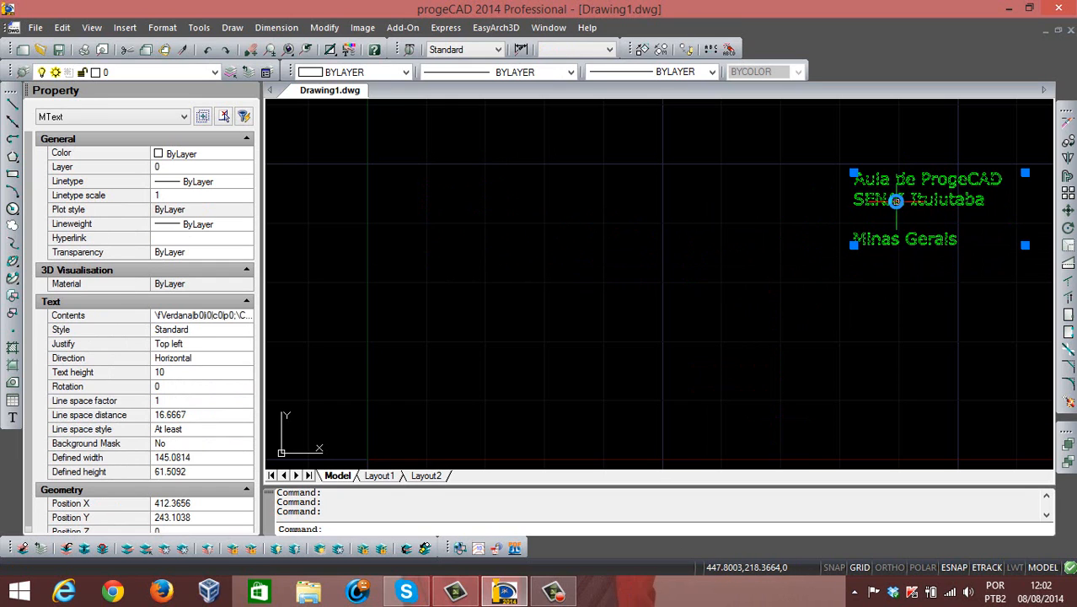
{"action": "left_click_drag", "start_coordinate": [896, 200], "coordinate": [426, 239]}
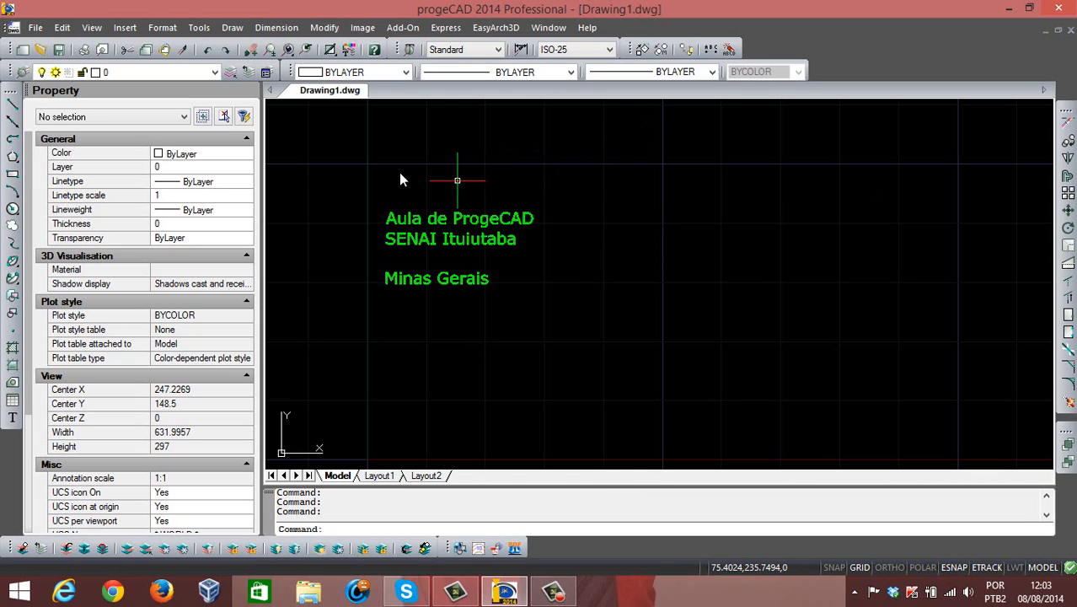
Draw a closed four-sided frame of lines around the text block, with orthogonal mode switched on
{"action": "left_click", "coordinate": [13, 103]}
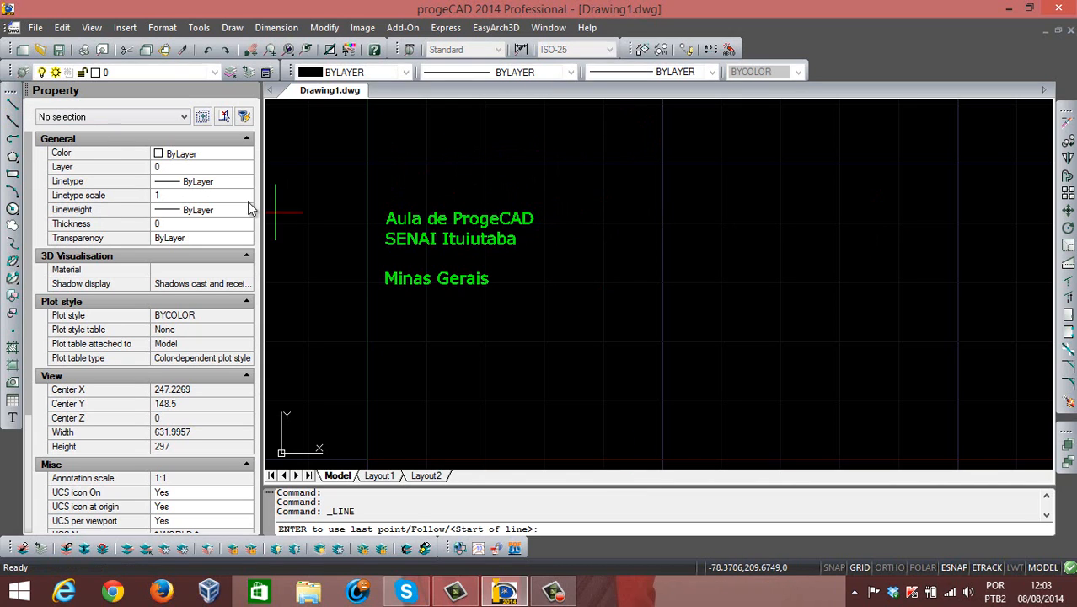
{"action": "left_click", "coordinate": [358, 183]}
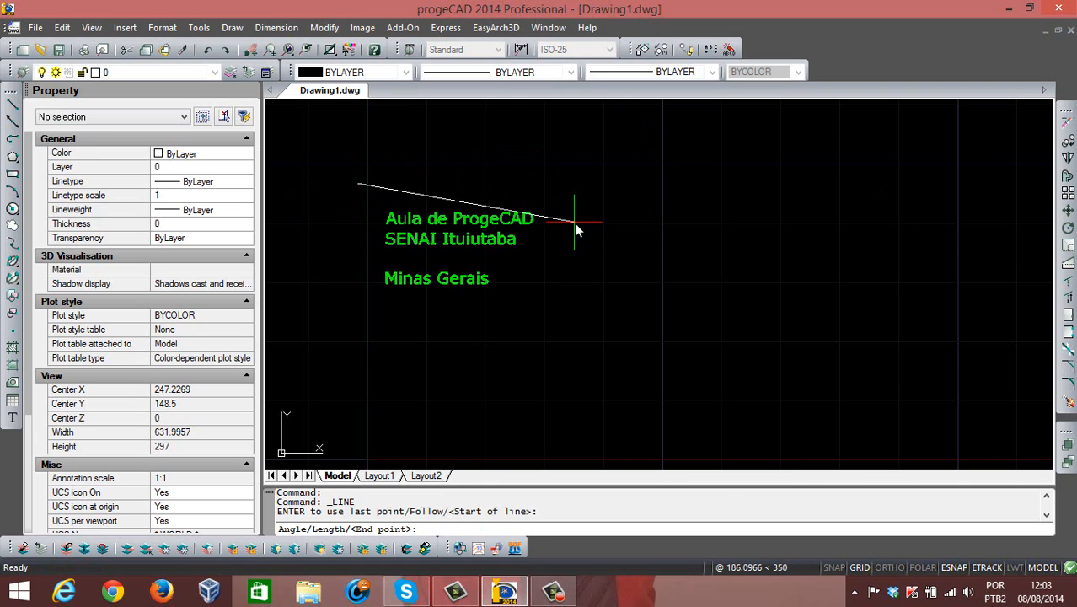
{"action": "left_click", "coordinate": [888, 568]}
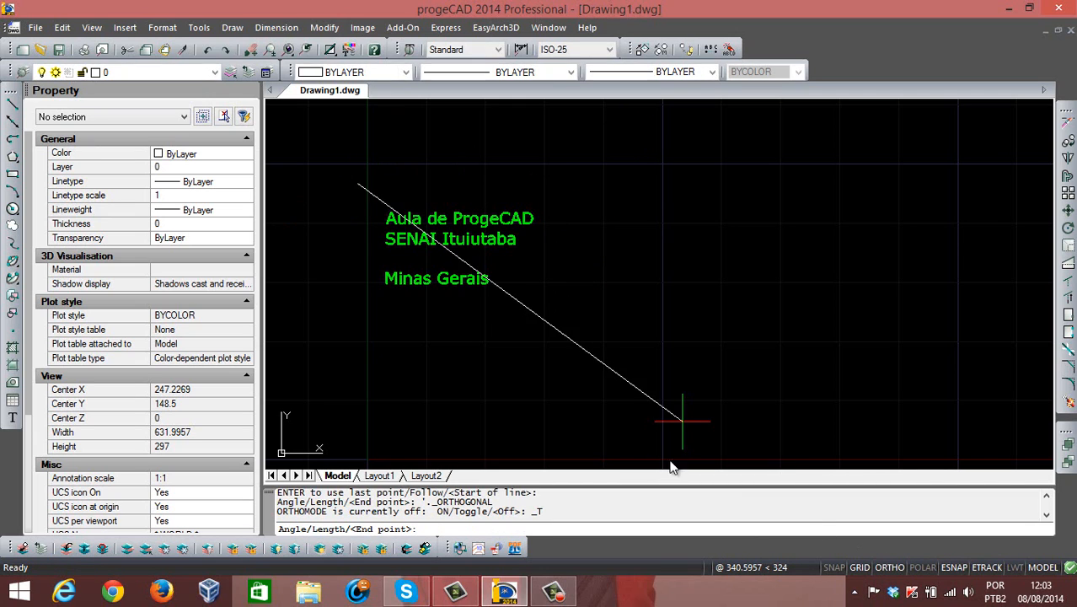
{"action": "left_click", "coordinate": [567, 208]}
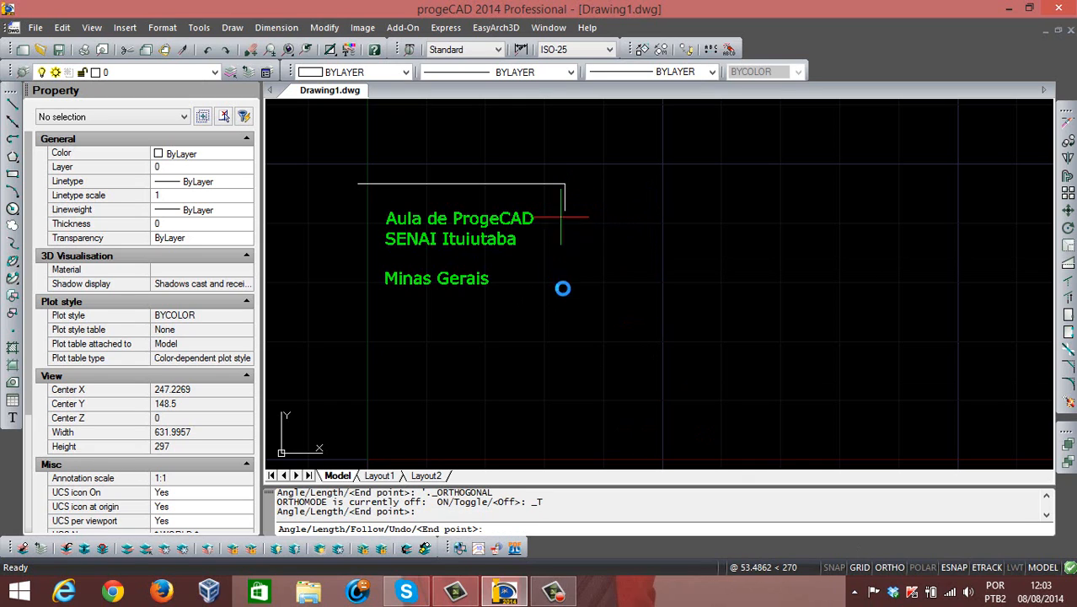
{"action": "left_click", "coordinate": [568, 303]}
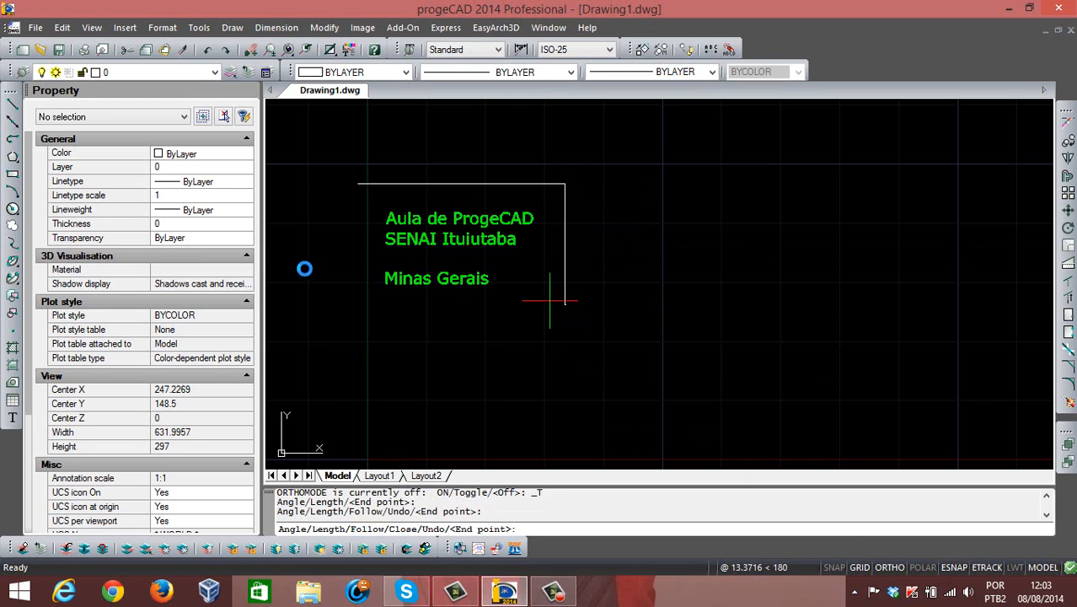
{"action": "left_click", "coordinate": [353, 292]}
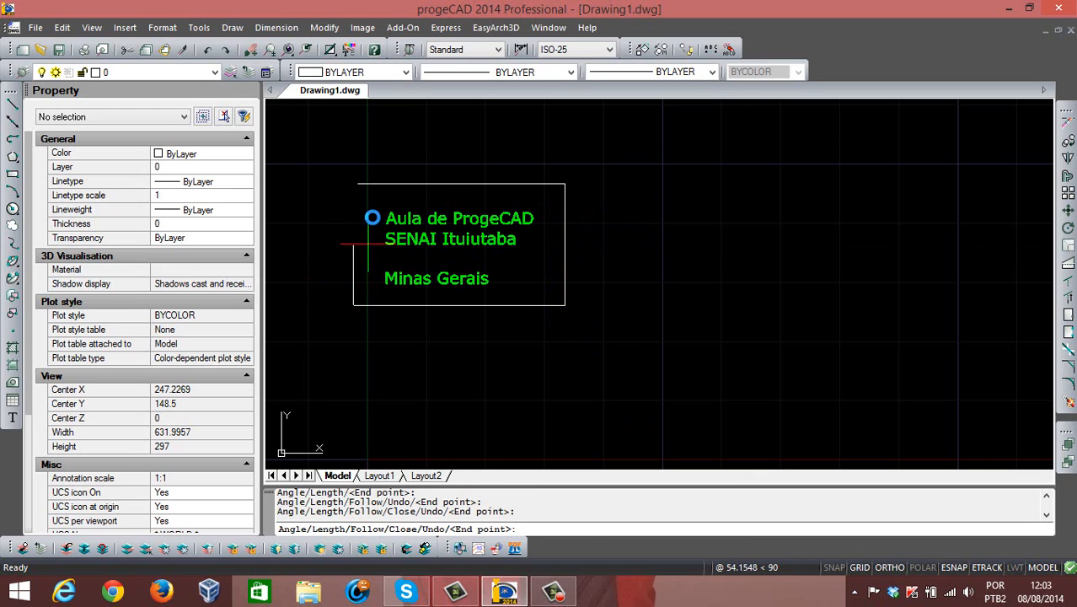
{"action": "left_click", "coordinate": [356, 176]}
{"action": "key", "text": "Escape"}
{"action": "key", "text": "Escape"}
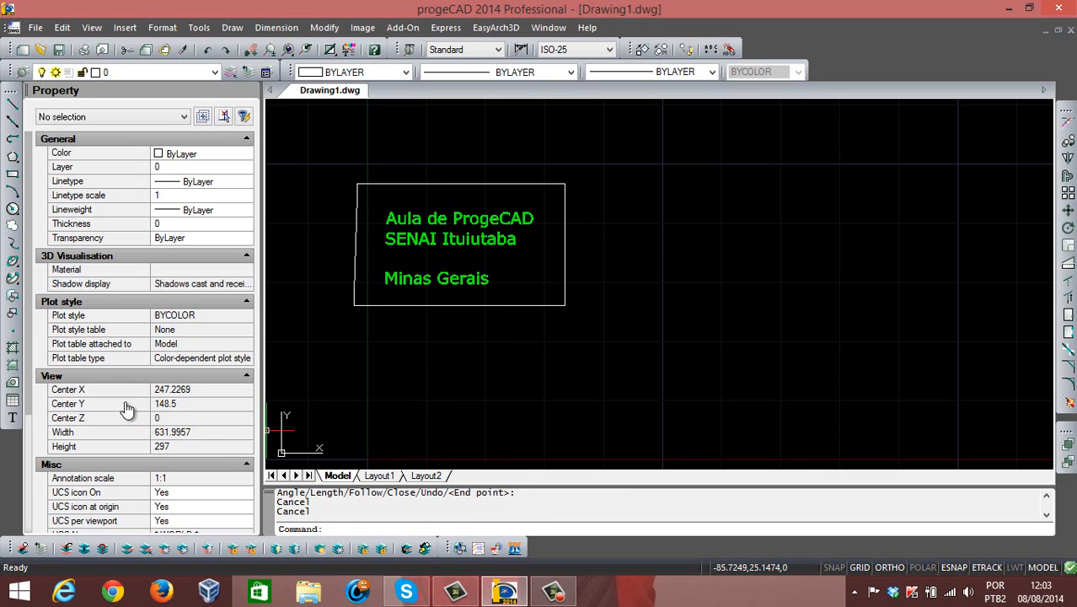
Start a second multiline text block about 218 wide, to the right of the framed text, with height 15 and color Red
{"action": "left_click", "coordinate": [13, 418]}
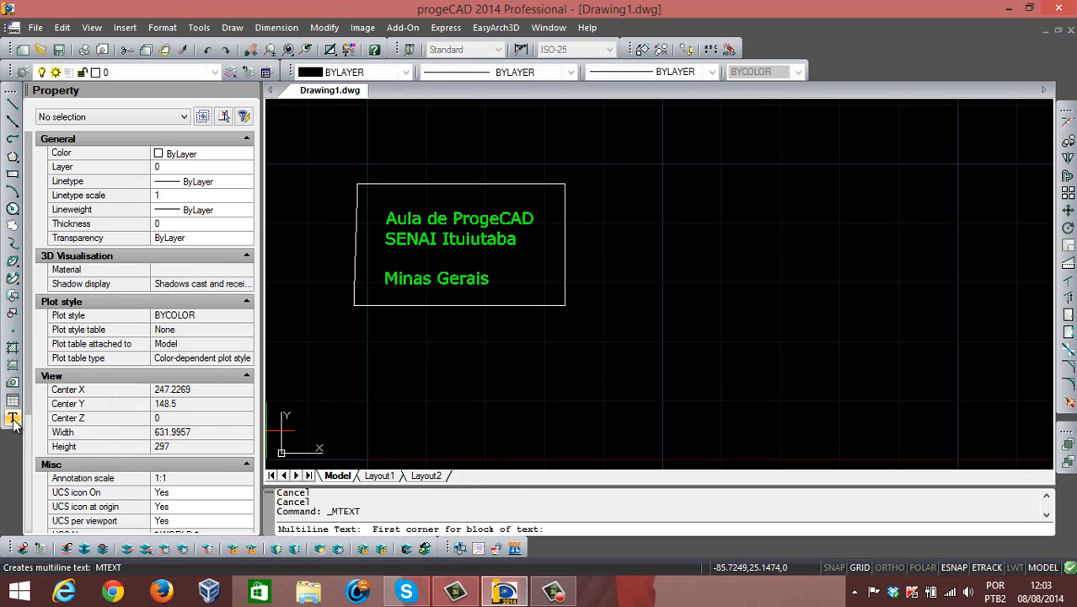
{"action": "left_click", "coordinate": [648, 160]}
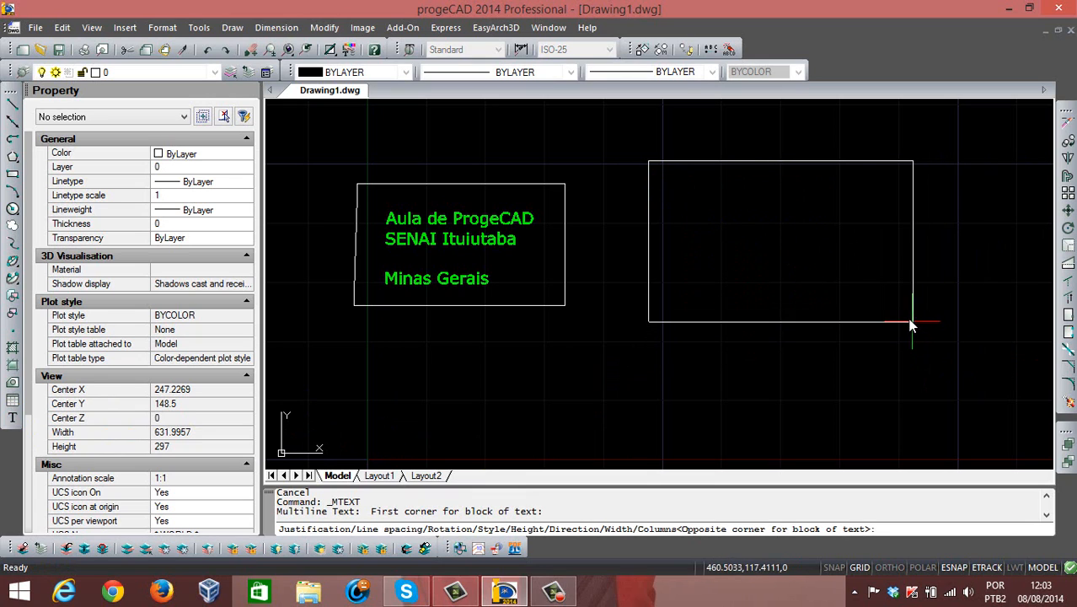
{"action": "left_click", "coordinate": [906, 315]}
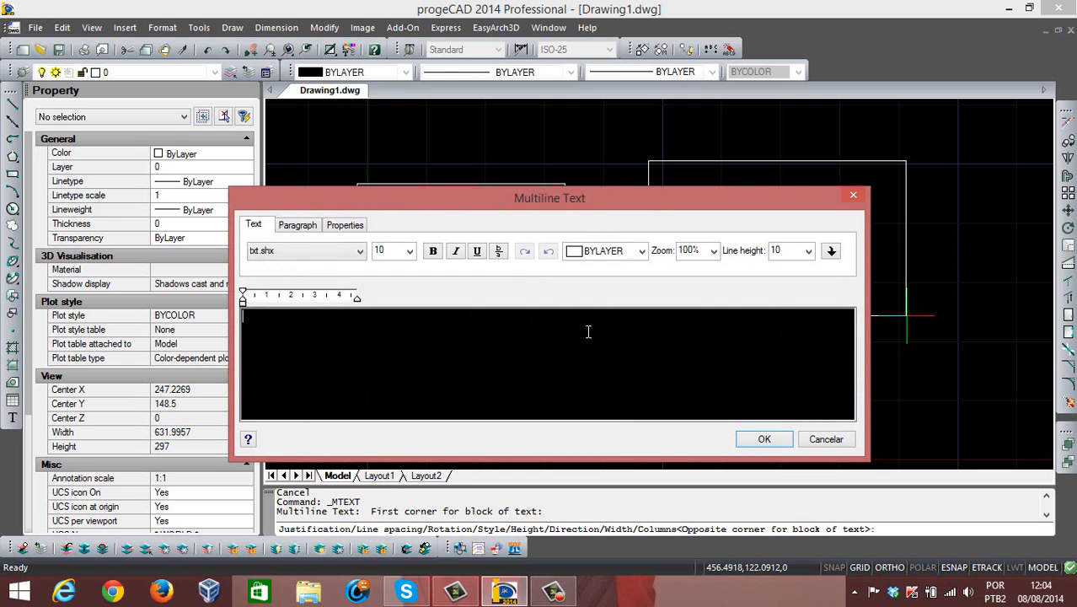
{"action": "left_click", "coordinate": [405, 253]}
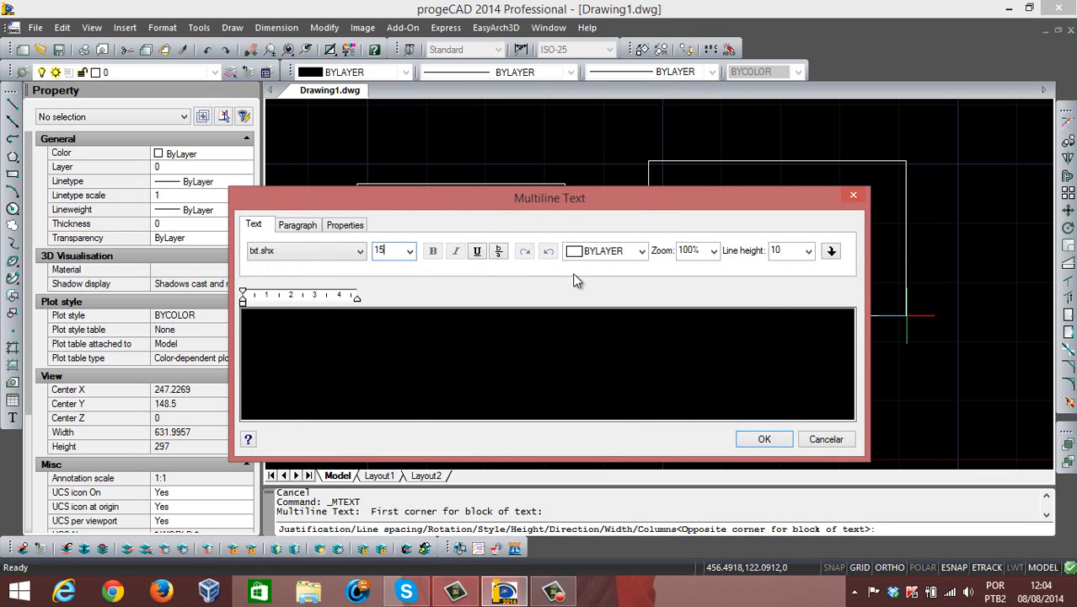
{"action": "left_click", "coordinate": [613, 253]}
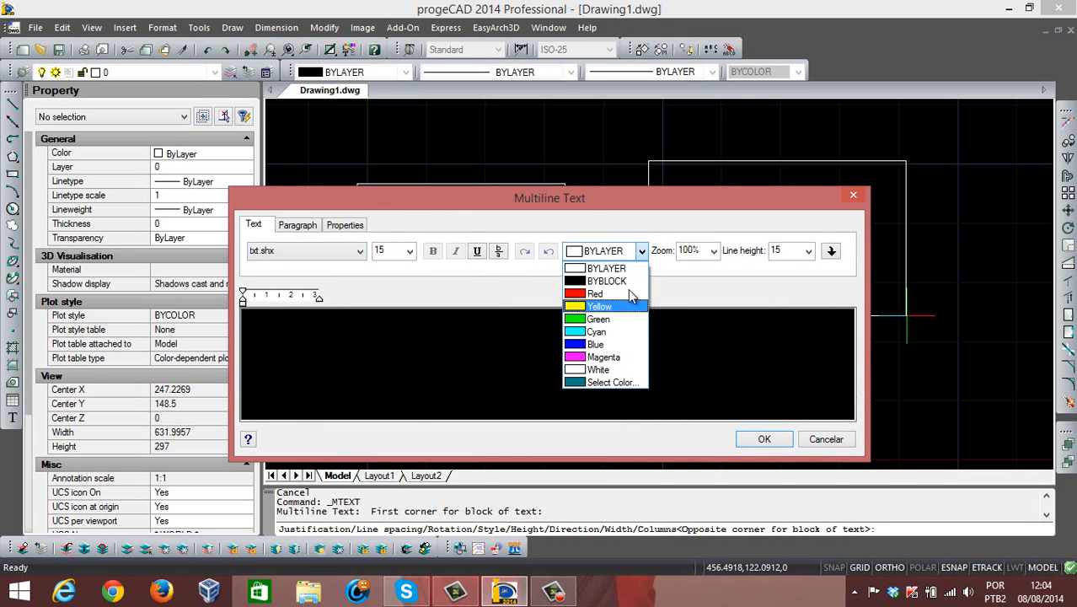
{"action": "left_click", "coordinate": [604, 294]}
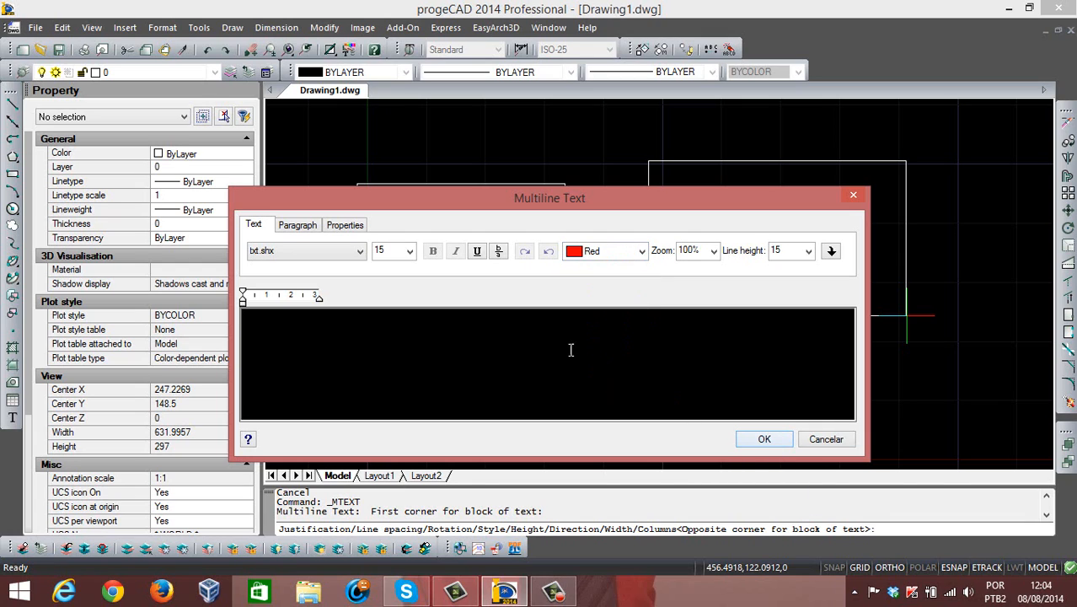
Enter "Teste", a blank line and "SENAI" as the content, and place the text in the drawing
{"action": "left_click", "coordinate": [468, 328]}
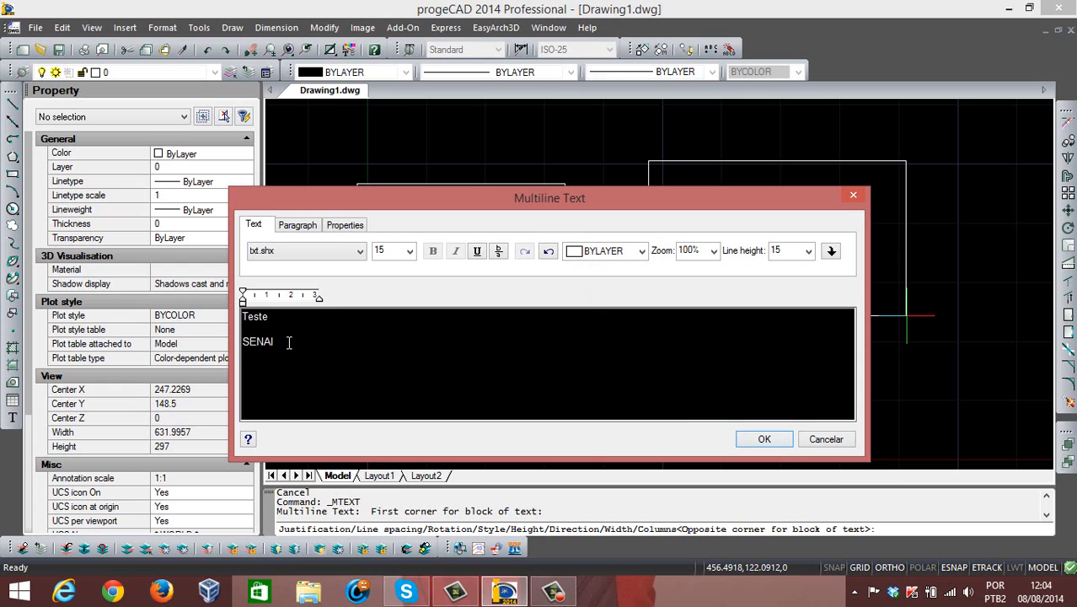
{"action": "left_click_drag", "start_coordinate": [288, 342], "coordinate": [222, 312]}
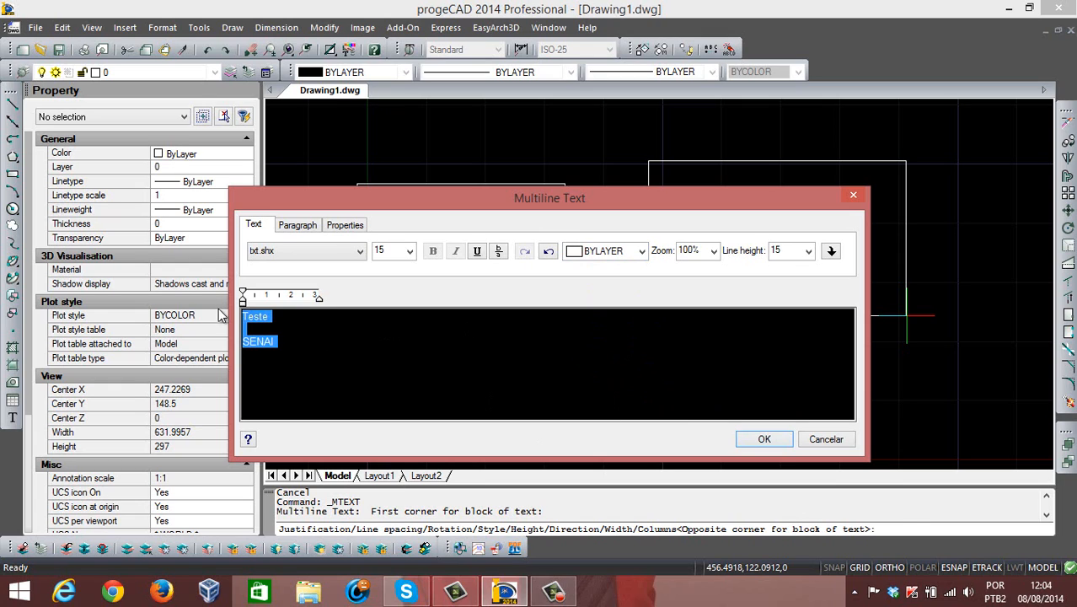
{"action": "left_click", "coordinate": [763, 440]}
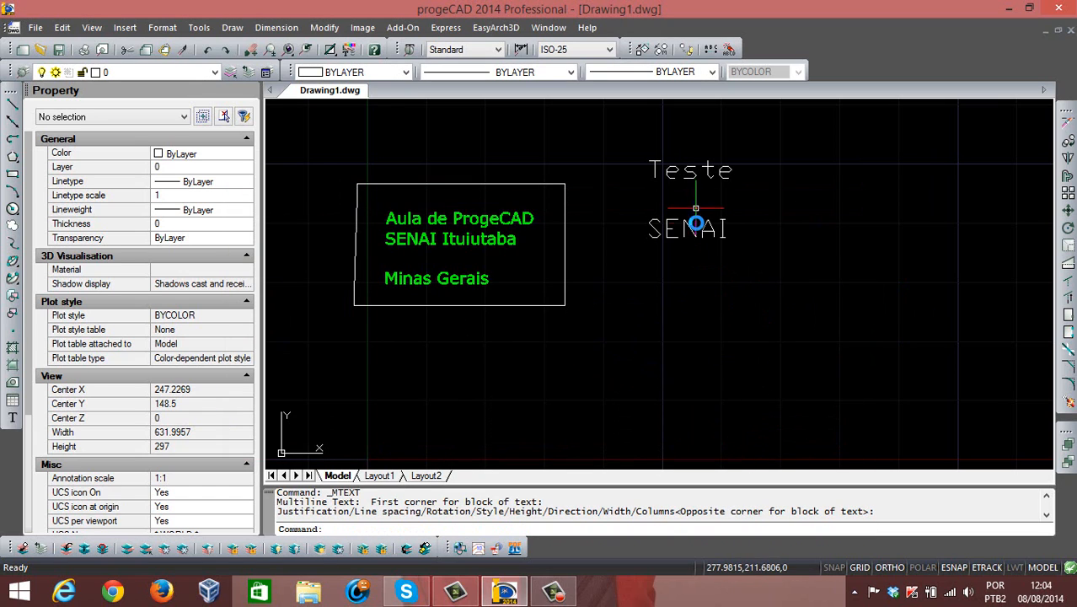
Select the "Teste / SENAI" text block to check its properties, and clear the selection
{"action": "left_click", "coordinate": [696, 225]}
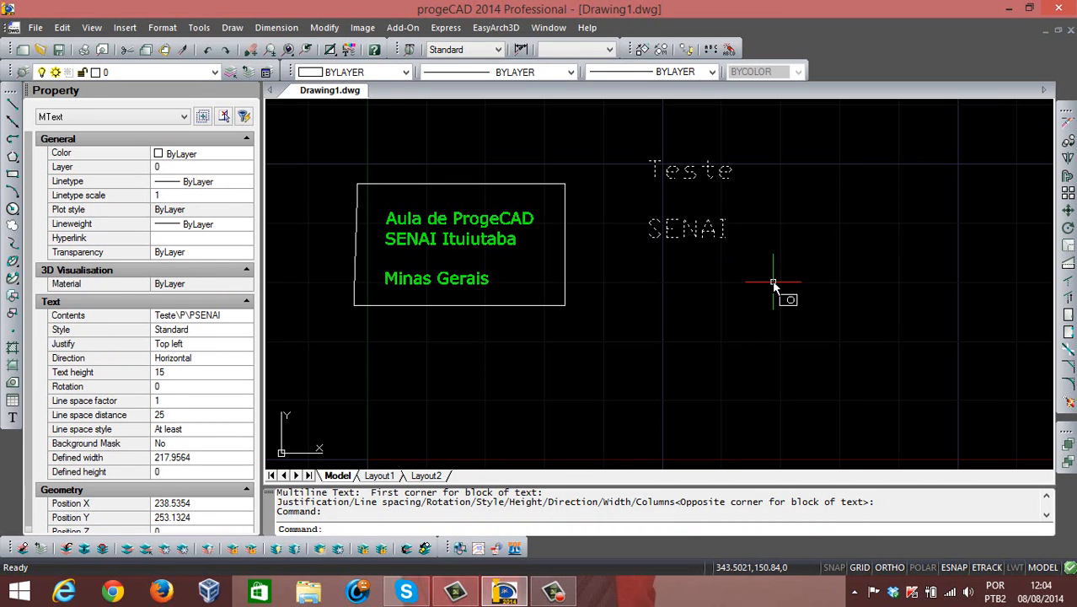
{"action": "left_click", "coordinate": [773, 286]}
{"action": "key", "text": "Escape"}
{"action": "key", "text": "Escape"}
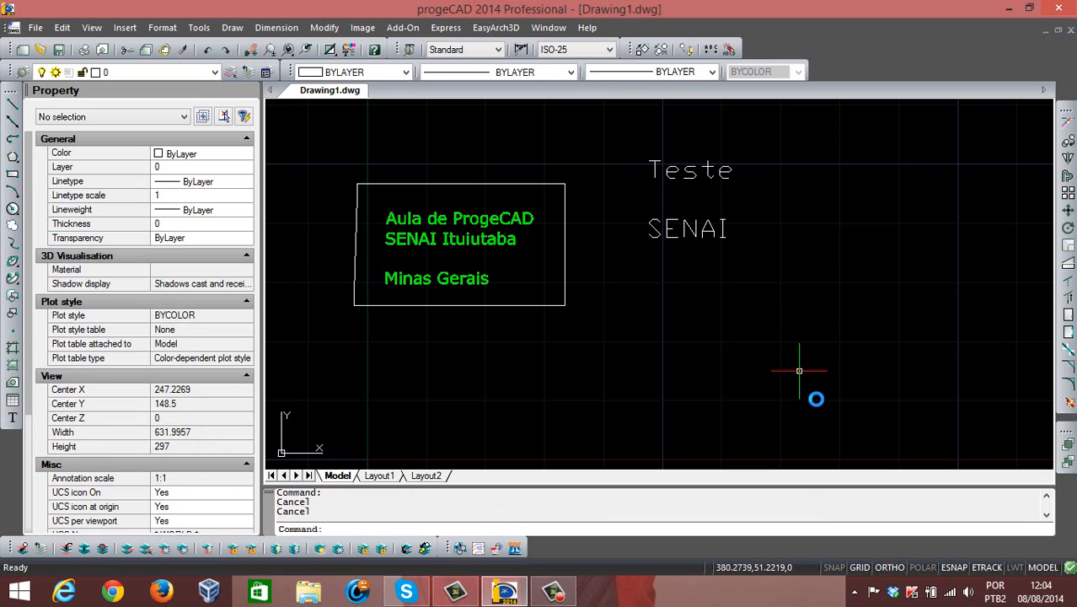
Draw a circle with a radius of 30 in an empty area below the text blocks
{"action": "mouse_move", "coordinate": [701, 245]}
{"action": "middle_mouse_down"}
{"action": "mouse_move", "coordinate": [716, 215]}
{"action": "mouse_move", "coordinate": [693, 207]}
{"action": "mouse_move", "coordinate": [549, 225]}
{"action": "middle_mouse_up"}
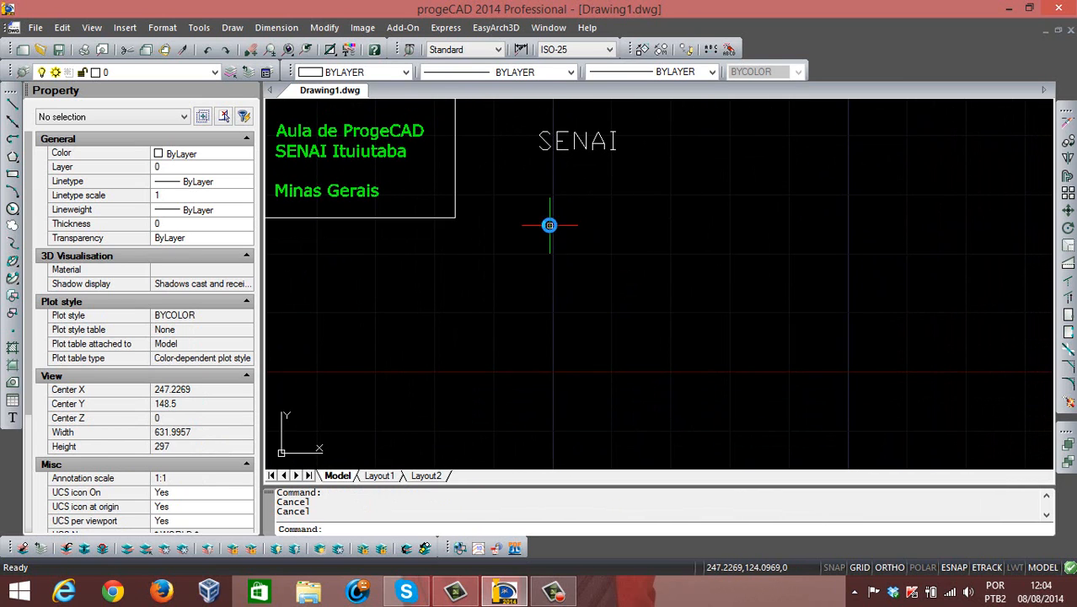
{"action": "mouse_move", "coordinate": [645, 290]}
{"action": "middle_mouse_down"}
{"action": "mouse_move", "coordinate": [694, 293]}
{"action": "mouse_move", "coordinate": [712, 313]}
{"action": "mouse_move", "coordinate": [676, 306]}
{"action": "mouse_move", "coordinate": [625, 220]}
{"action": "mouse_move", "coordinate": [599, 200]}
{"action": "mouse_move", "coordinate": [608, 163]}
{"action": "middle_mouse_up"}
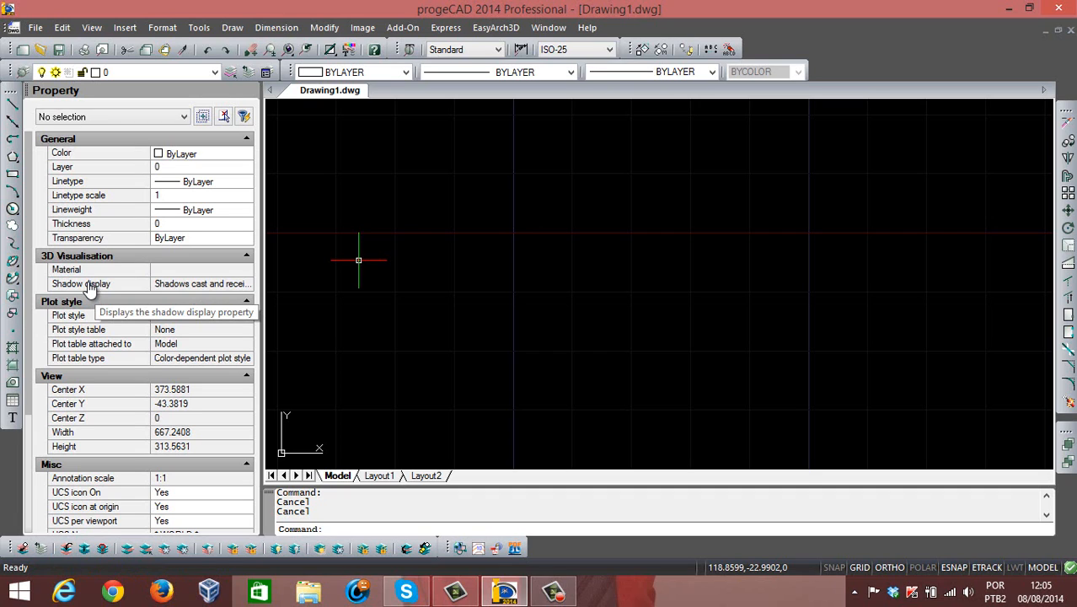
{"action": "left_click", "coordinate": [13, 208]}
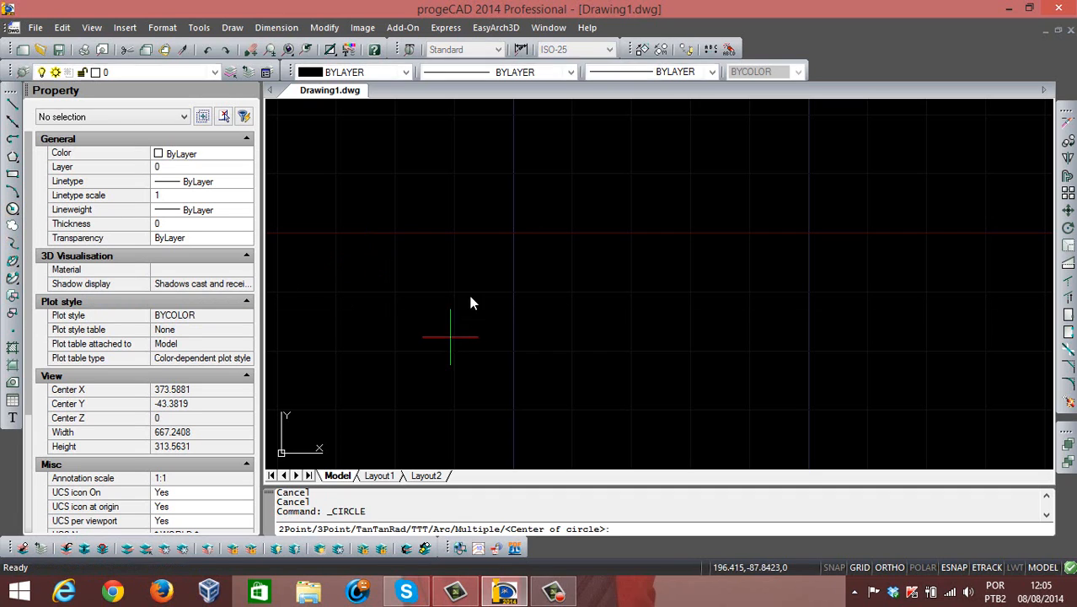
{"action": "left_click", "coordinate": [381, 198]}
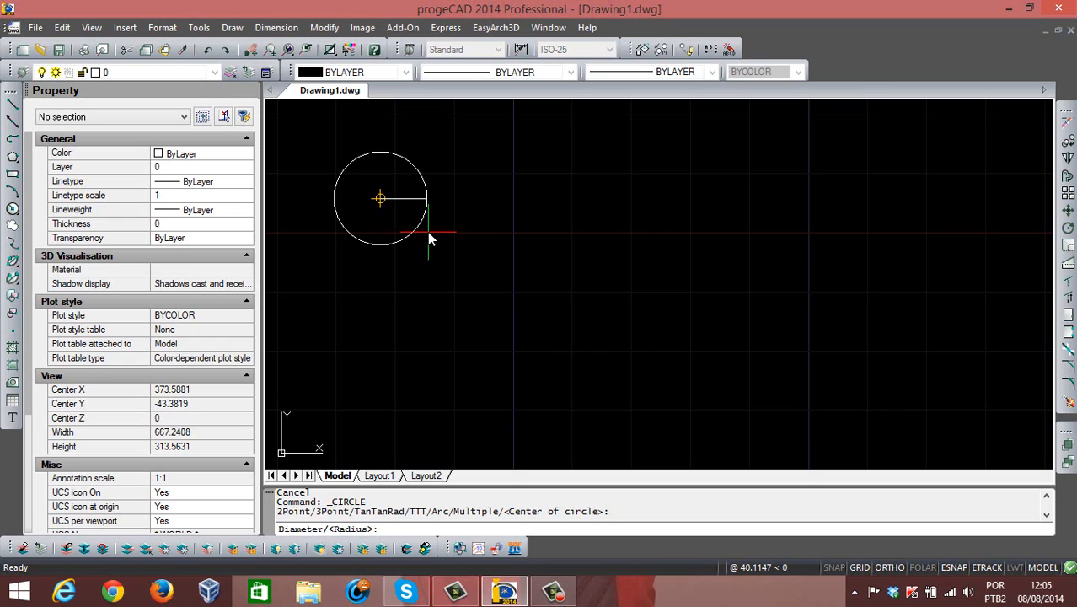
{"action": "type", "text": "30"}
{"action": "key", "text": "Return"}
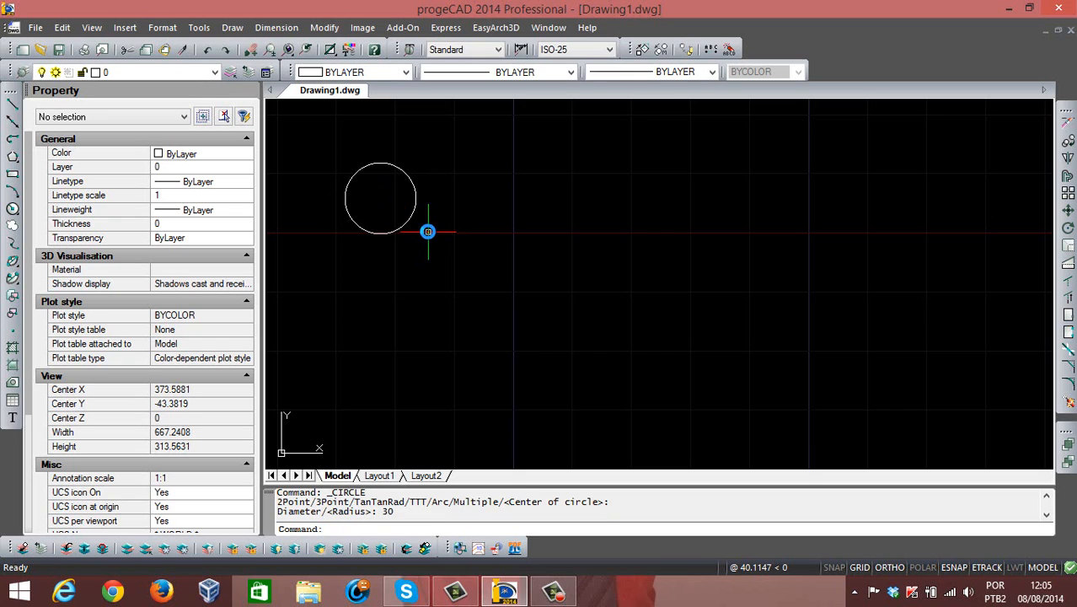
{"action": "scroll", "coordinate": [418, 188], "scroll_direction": "up", "scroll_amount": 1}
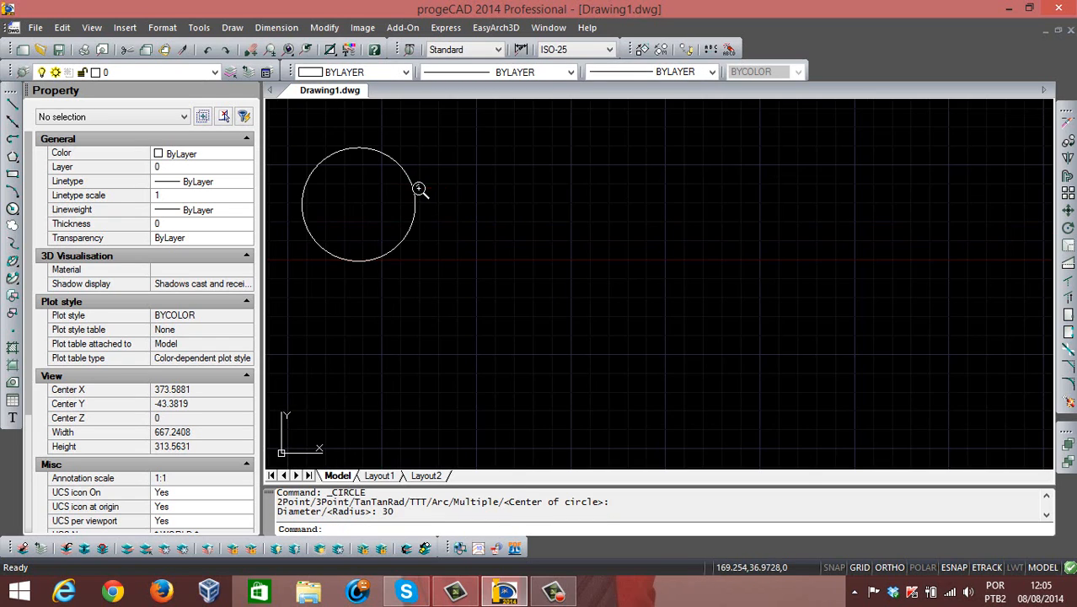
Draw a second circle with a radius of 30 to the right of the first circle
{"action": "scroll", "coordinate": [418, 185], "scroll_direction": "up", "scroll_amount": 2}
{"action": "scroll", "coordinate": [417, 181], "scroll_direction": "down", "scroll_amount": 2}
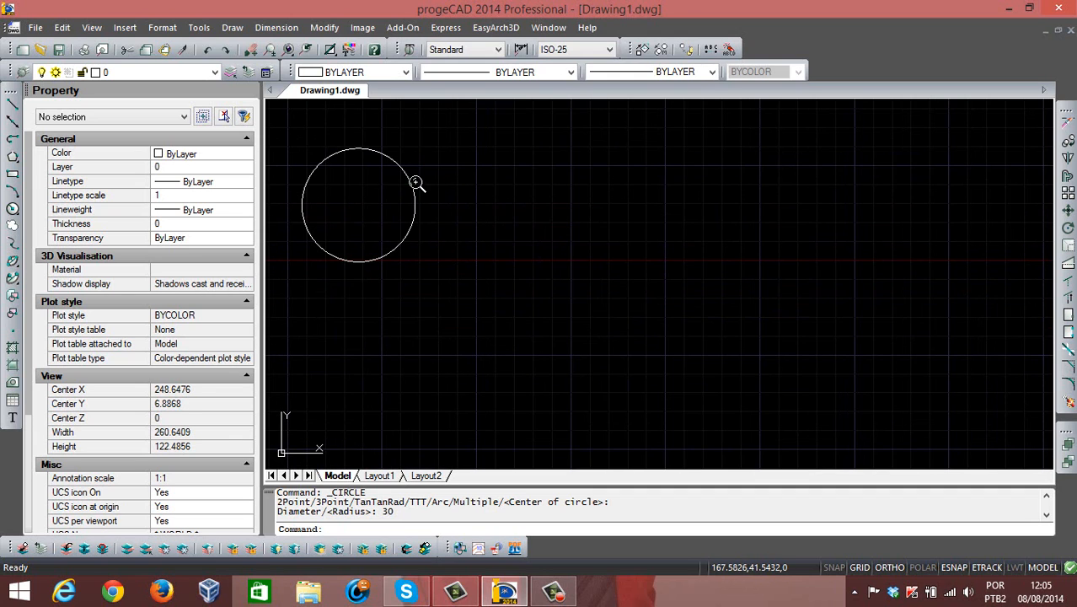
{"action": "middle_click_drag", "start_coordinate": [421, 186], "coordinate": [456, 218]}
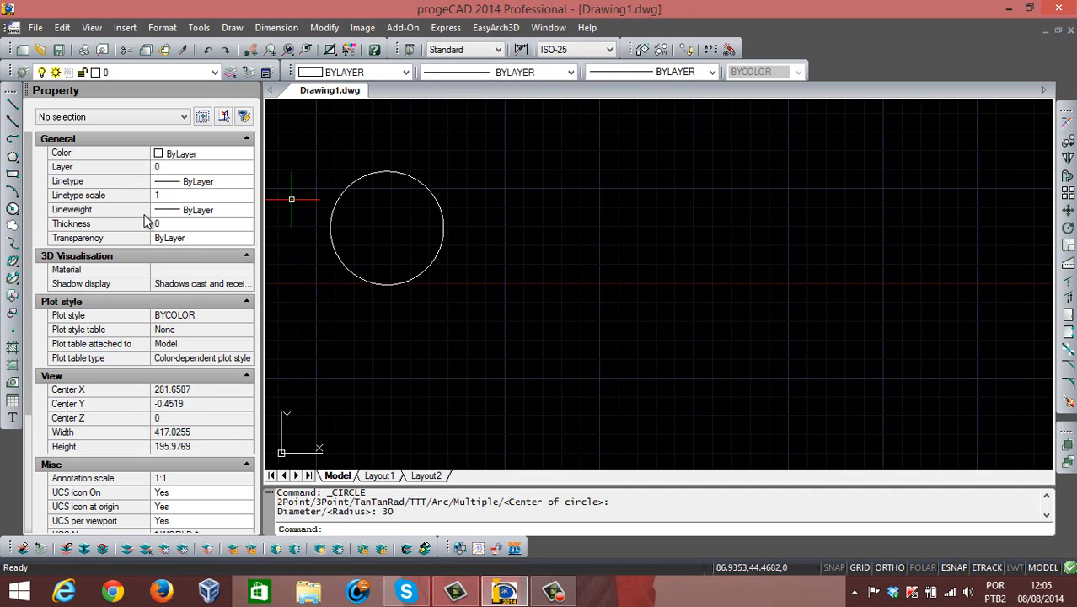
{"action": "left_click", "coordinate": [15, 210]}
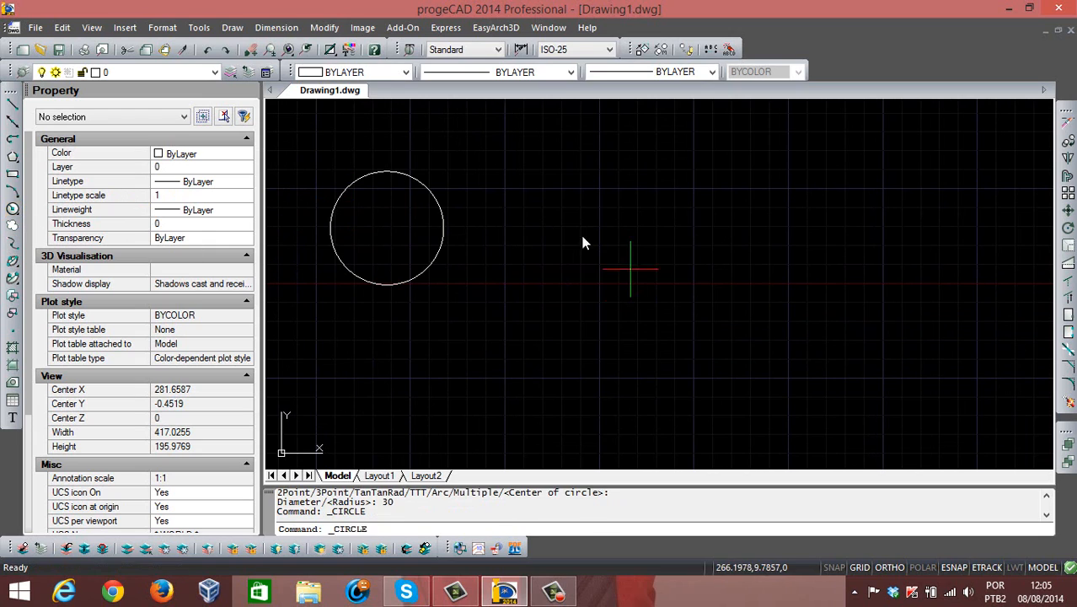
{"action": "left_click", "coordinate": [594, 224]}
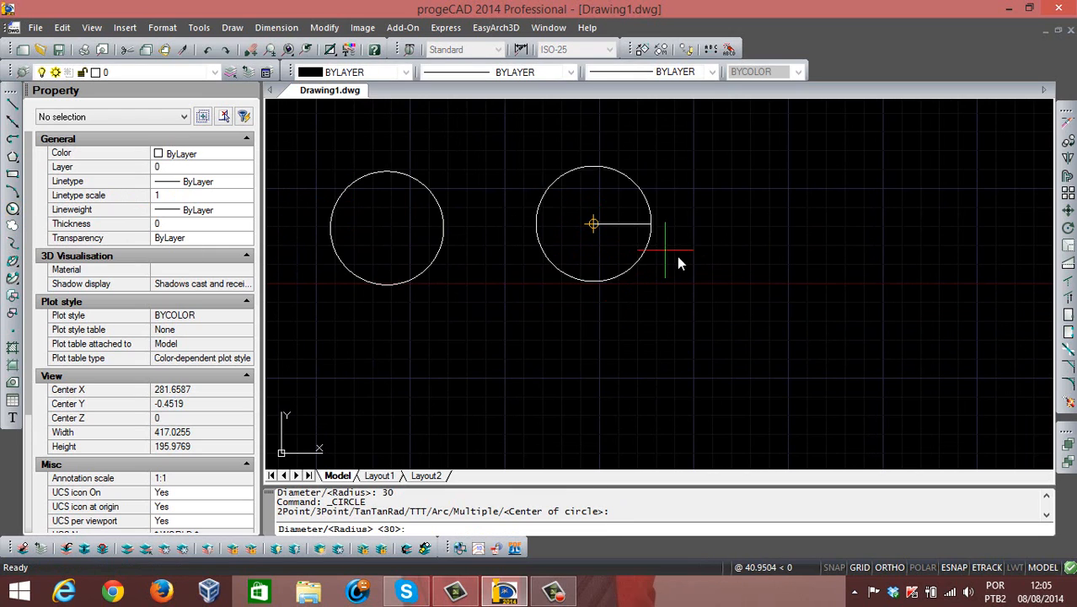
{"action": "type", "text": "30"}
{"action": "key", "text": "Return"}
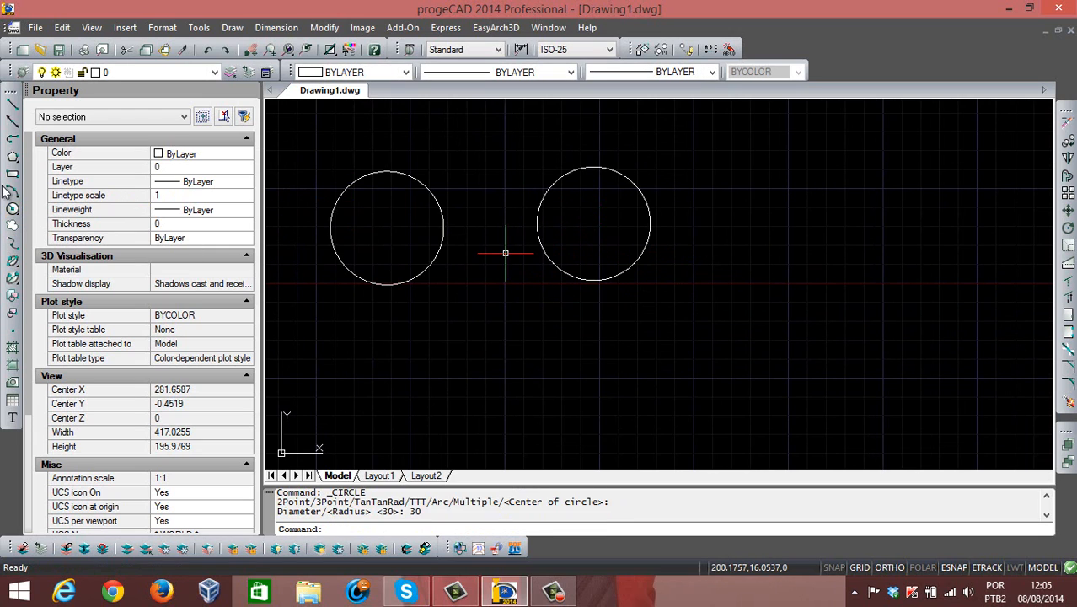
Draw a third circle with a radius of 30 to the right of the second circle
{"action": "left_click", "coordinate": [15, 210]}
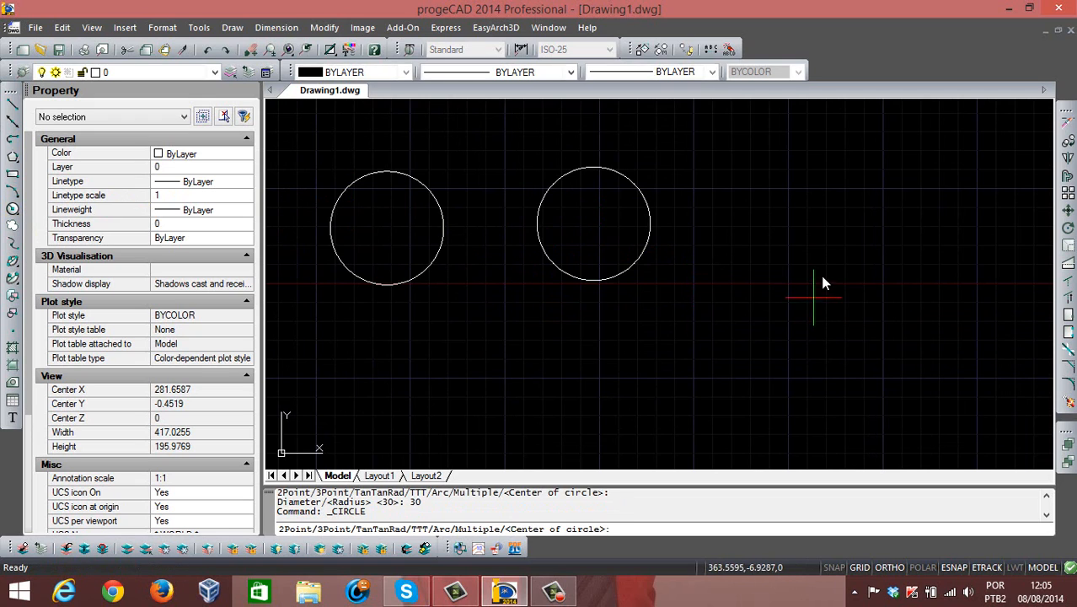
{"action": "left_click", "coordinate": [776, 223]}
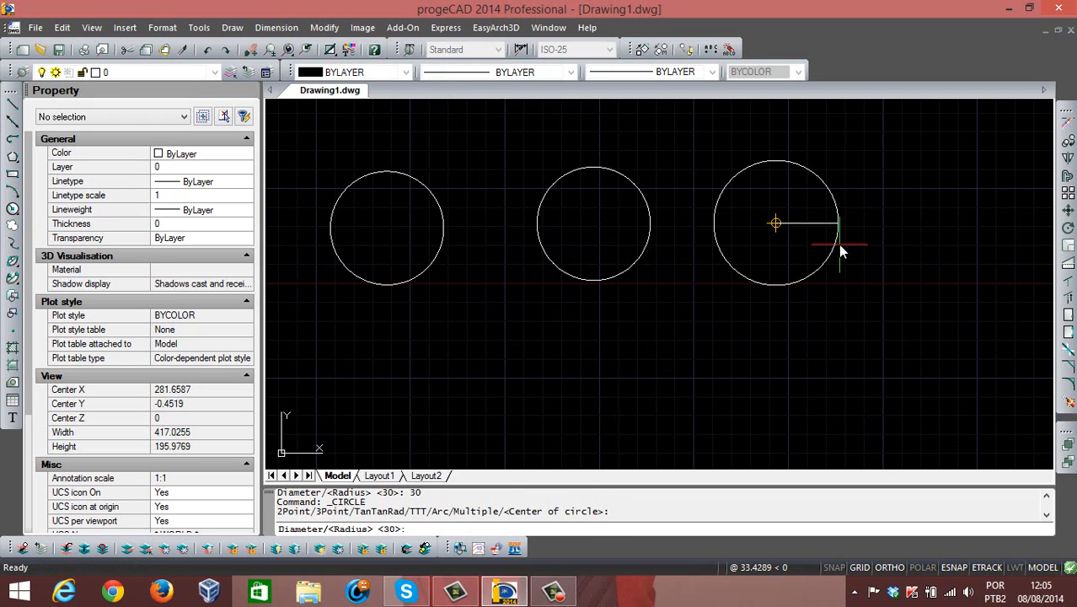
{"action": "key", "text": "Return"}
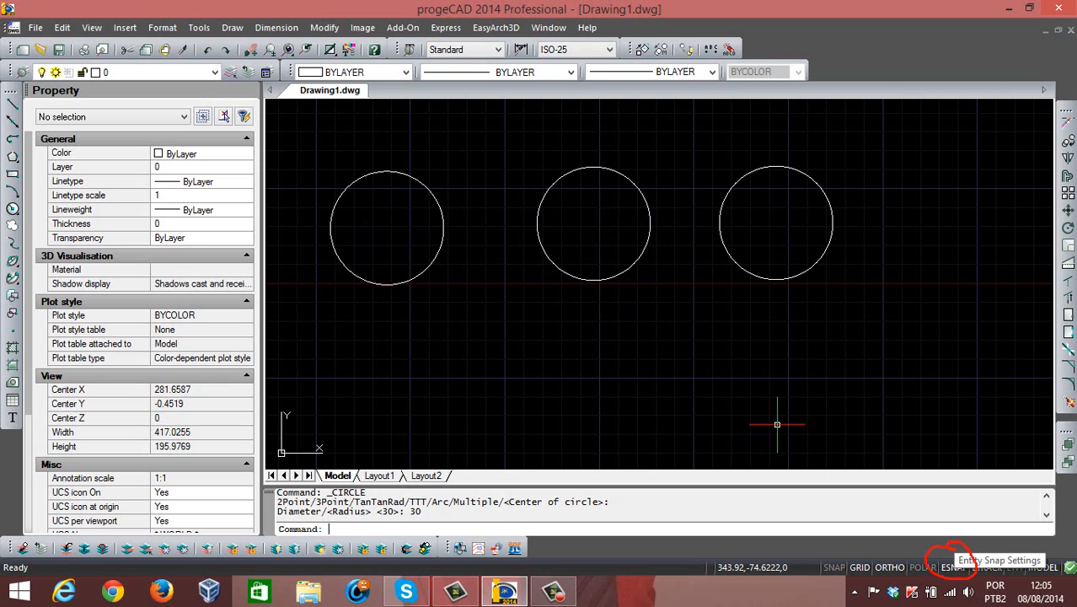
Apply the entity snap settings with the Endpoint, Center, Midpoint and Quadrant modes enabled
{"action": "mouse_move", "coordinate": [944, 414]}
{"action": "left_mouse_down"}
{"action": "mouse_move", "coordinate": [935, 504]}
{"action": "mouse_move", "coordinate": [963, 510]}
{"action": "left_mouse_up"}
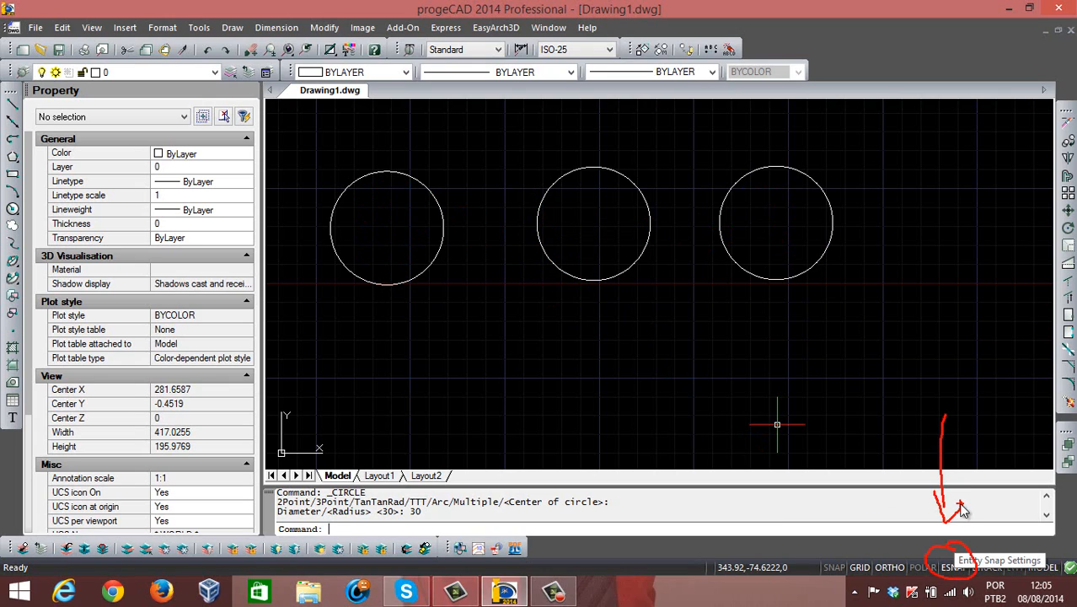
{"action": "key", "text": "Escape"}
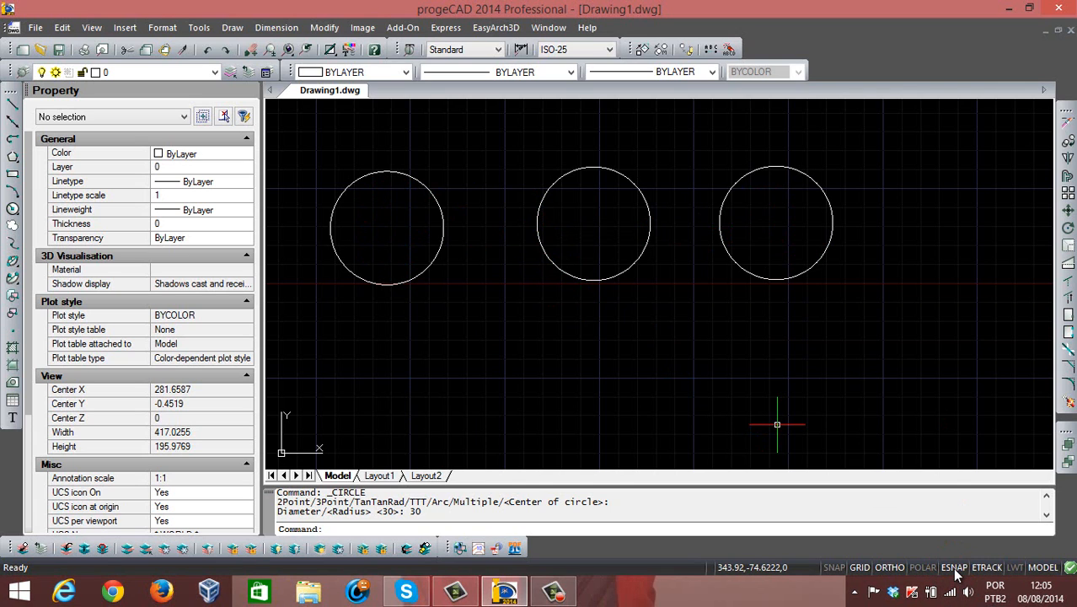
{"action": "right_click", "coordinate": [956, 573]}
{"action": "left_click", "coordinate": [945, 556]}
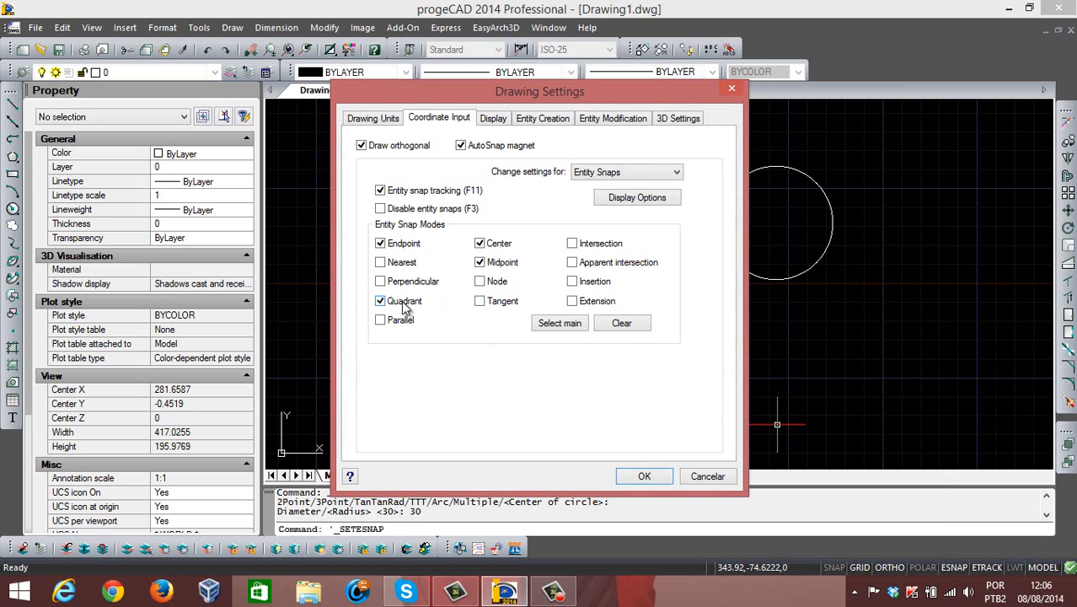
{"action": "left_click", "coordinate": [649, 477]}
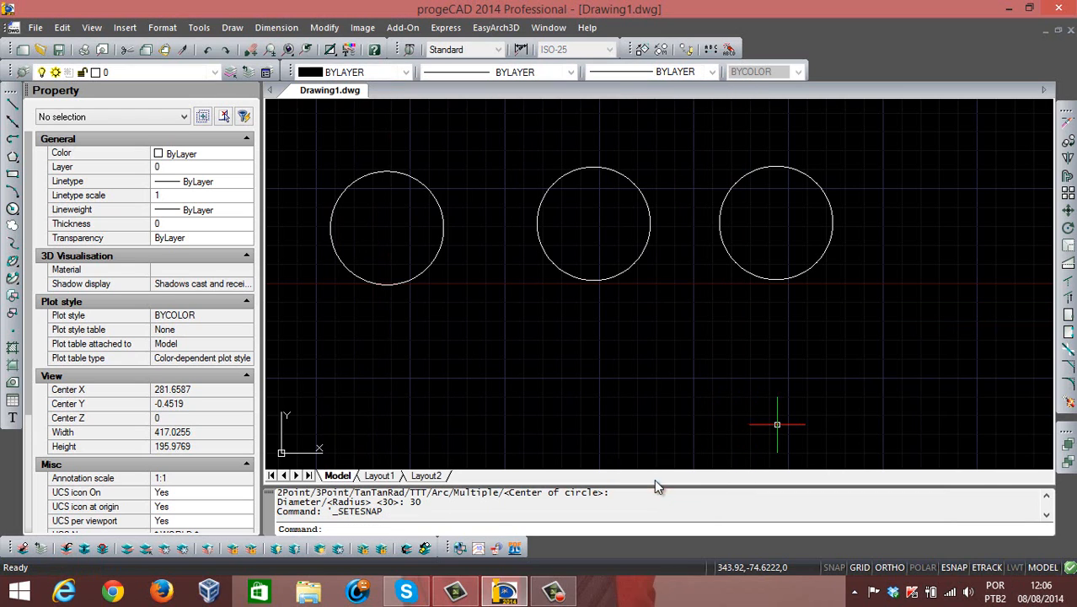
Try a horizontal line about 61 long across the middle circle from its left to its right side, and undo it
{"action": "left_click", "coordinate": [13, 102]}
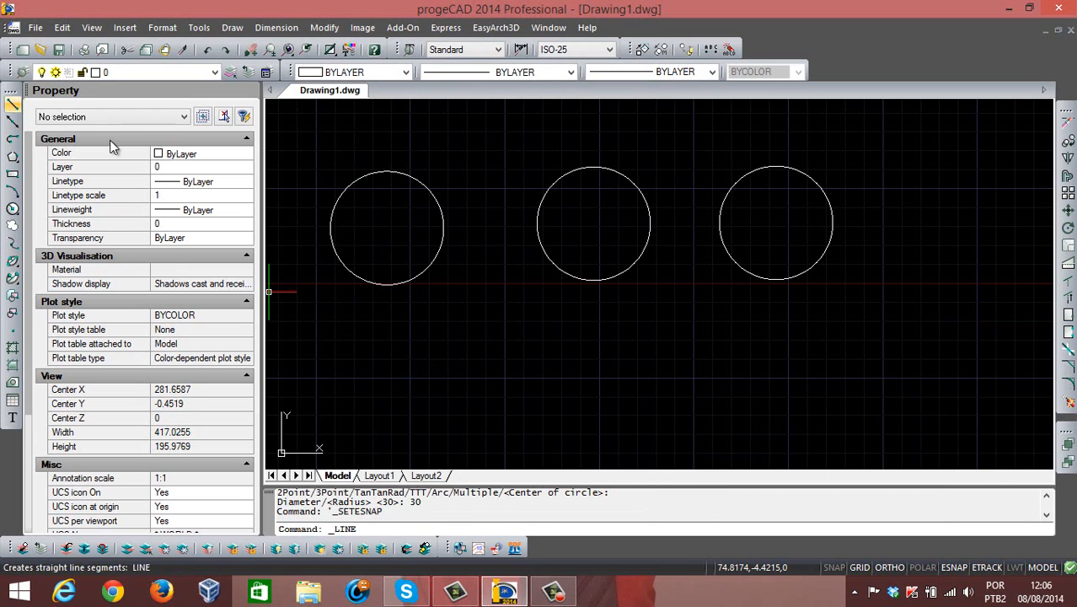
{"action": "left_click", "coordinate": [545, 226]}
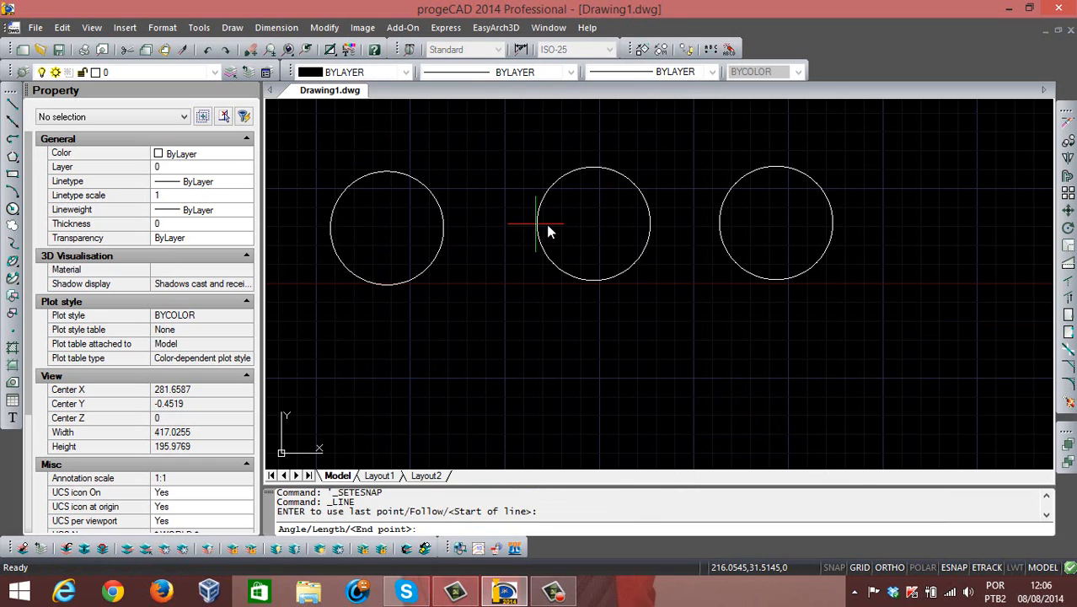
{"action": "left_click", "coordinate": [650, 226]}
{"action": "key", "text": "Escape"}
{"action": "key", "text": "Escape"}
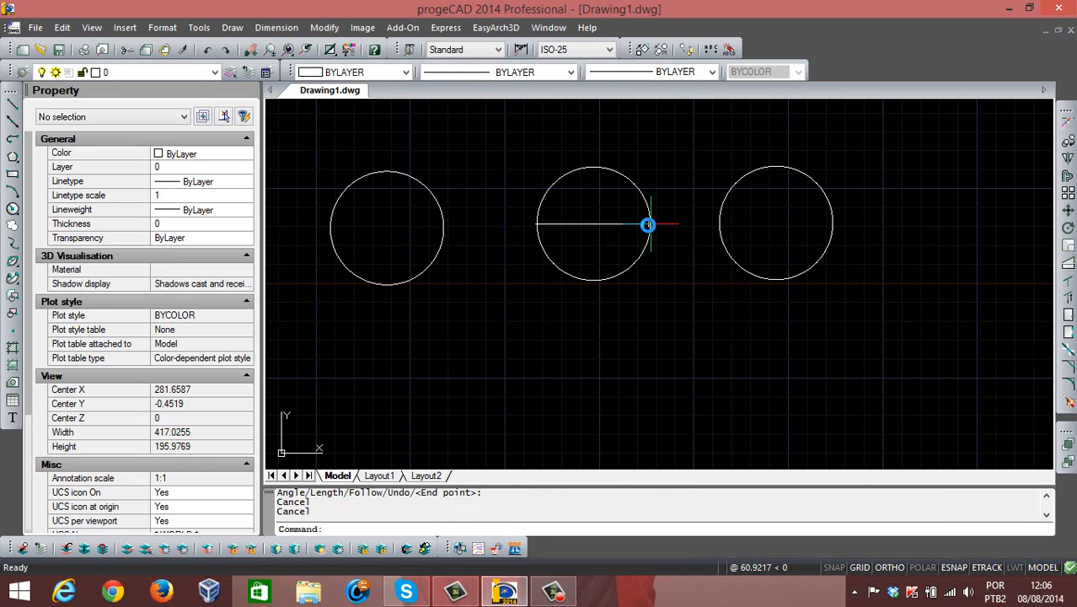
{"action": "key", "text": "ctrl+z"}
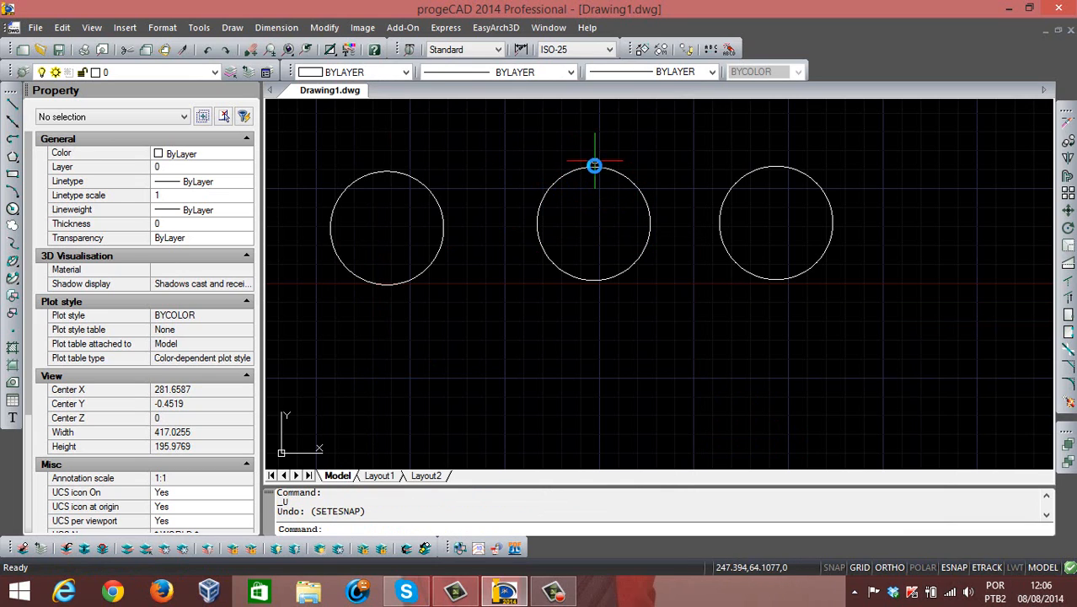
Try a vertical line from the top quadrant to the bottom quadrant of the middle circle, and undo it
{"action": "left_click", "coordinate": [13, 103]}
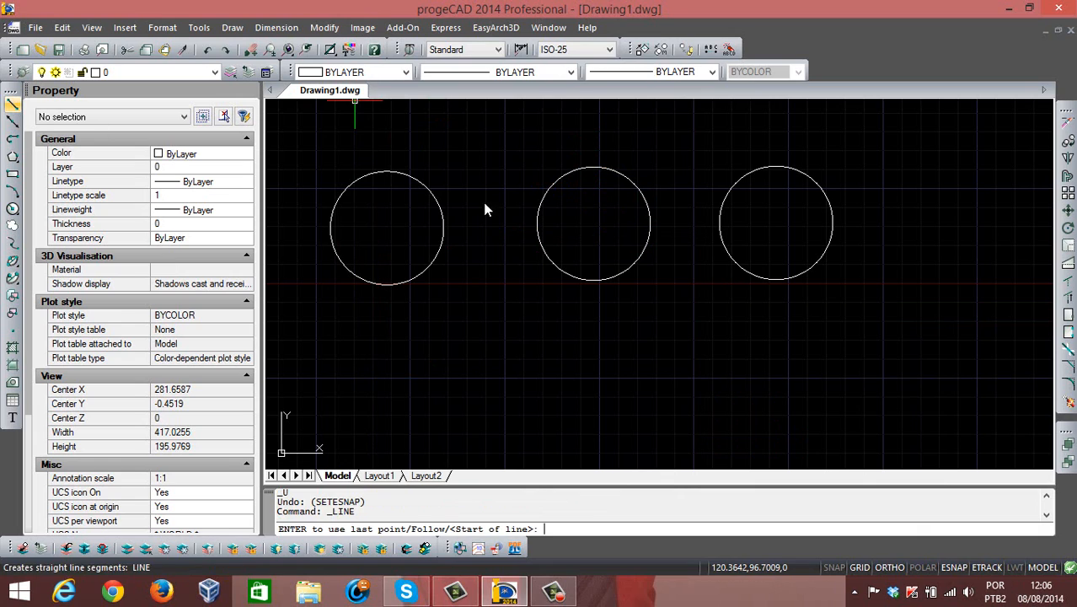
{"action": "left_click", "coordinate": [594, 168]}
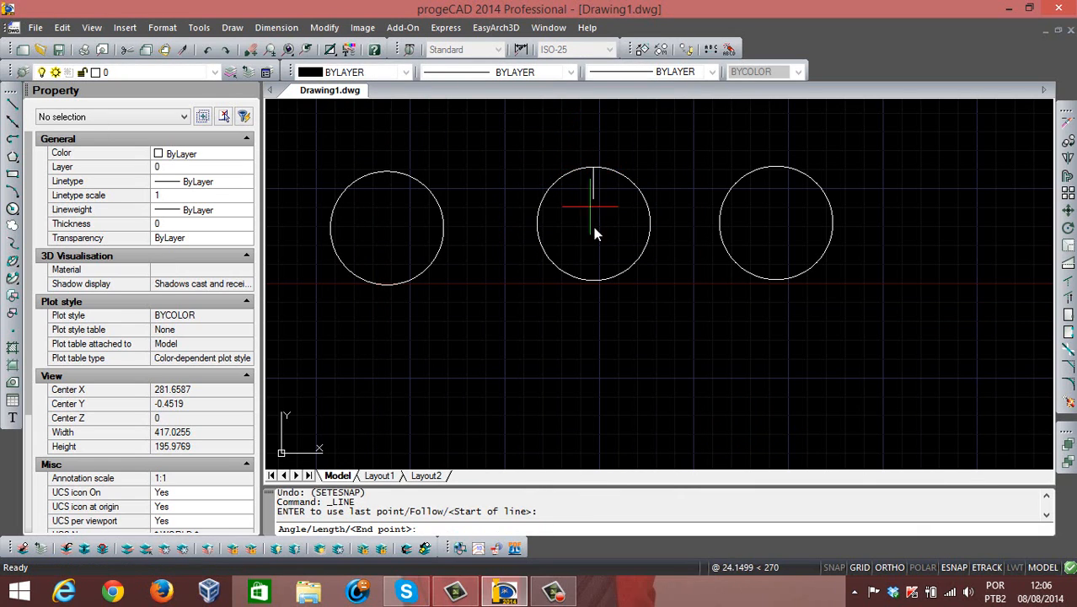
{"action": "left_click", "coordinate": [593, 280]}
{"action": "key", "text": "Escape"}
{"action": "key", "text": "Escape"}
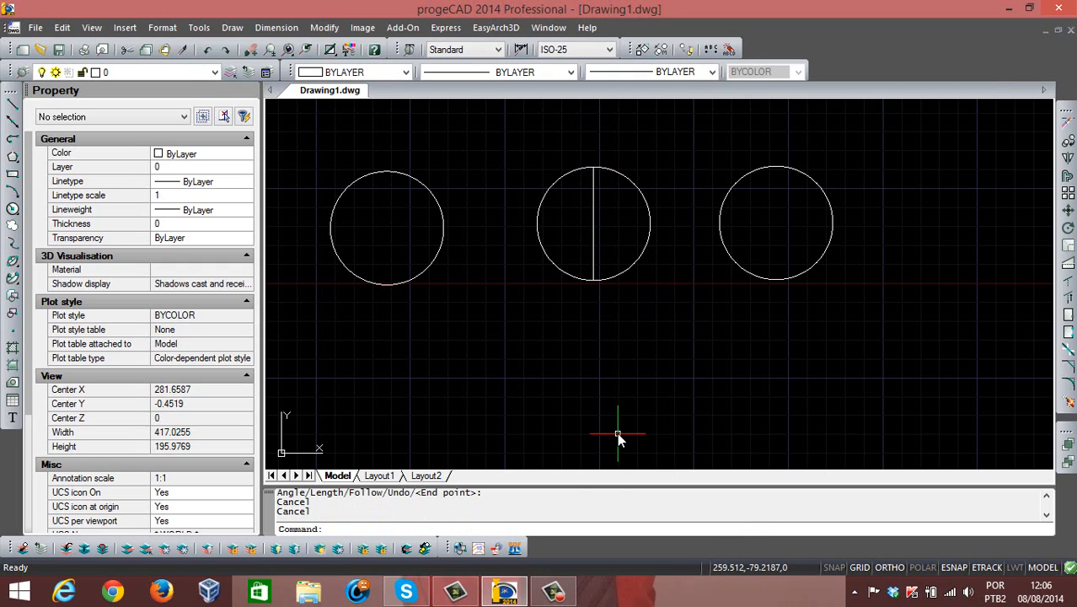
{"action": "key", "text": "ctrl+z"}
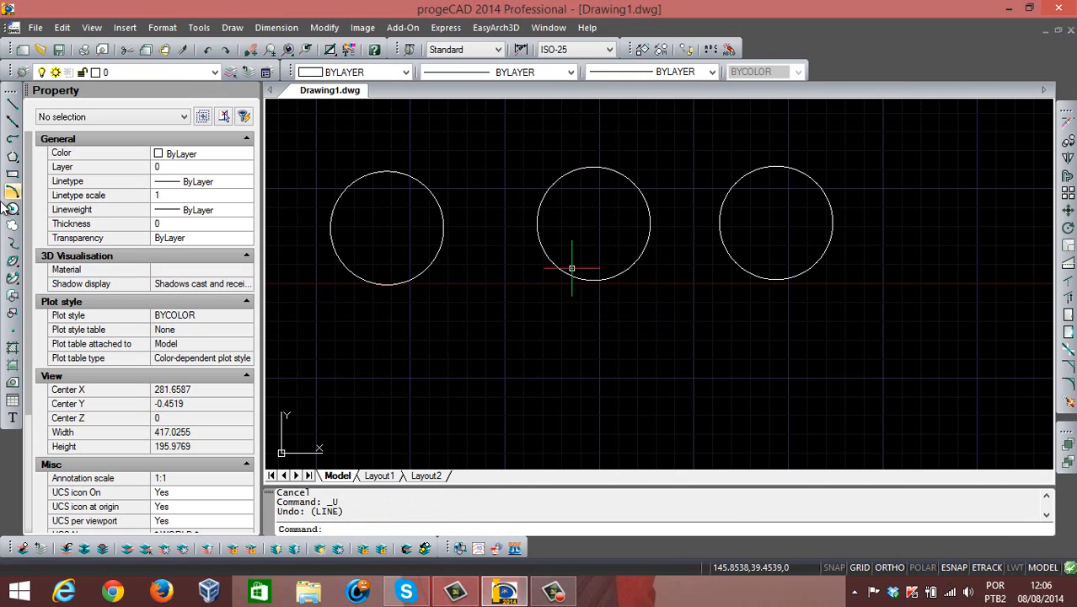
Draw a horizontal line 60 long from the left quadrant to the right quadrant of the middle circle
{"action": "left_click", "coordinate": [12, 121]}
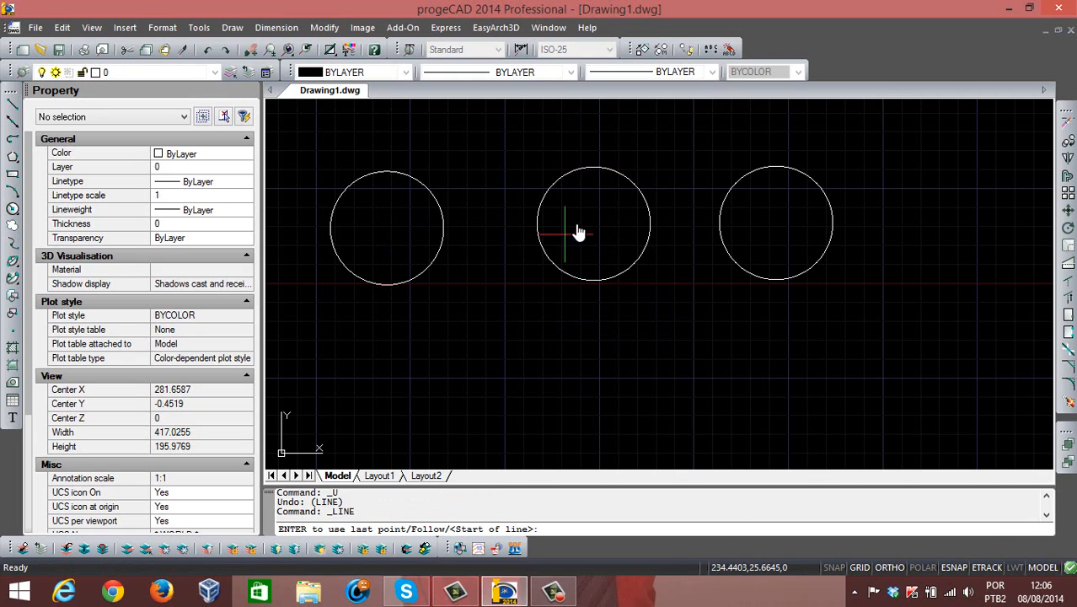
{"action": "left_click", "coordinate": [539, 225]}
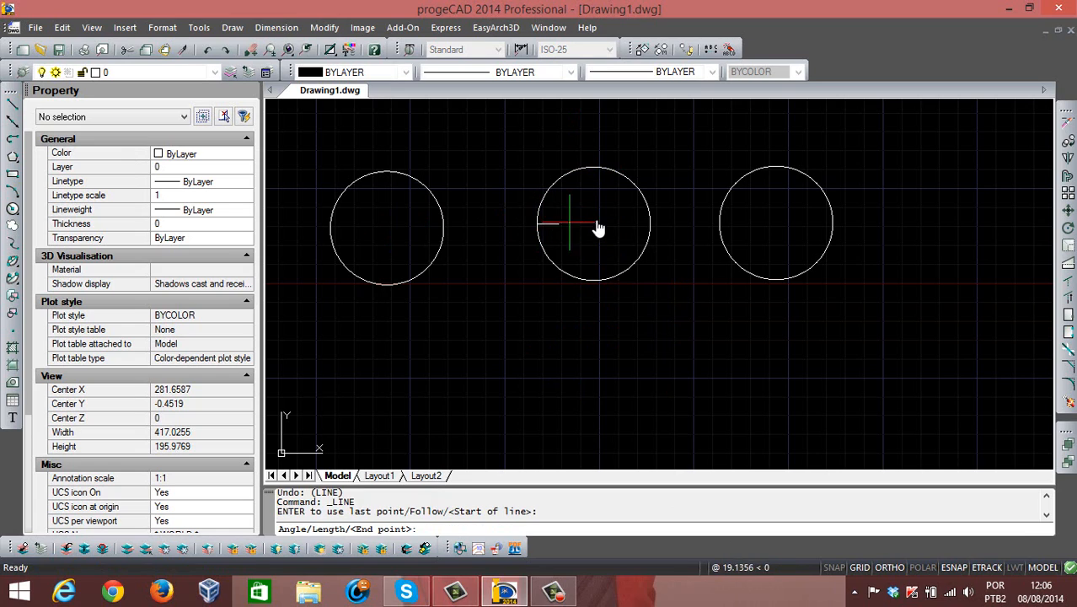
{"action": "left_click", "coordinate": [650, 225]}
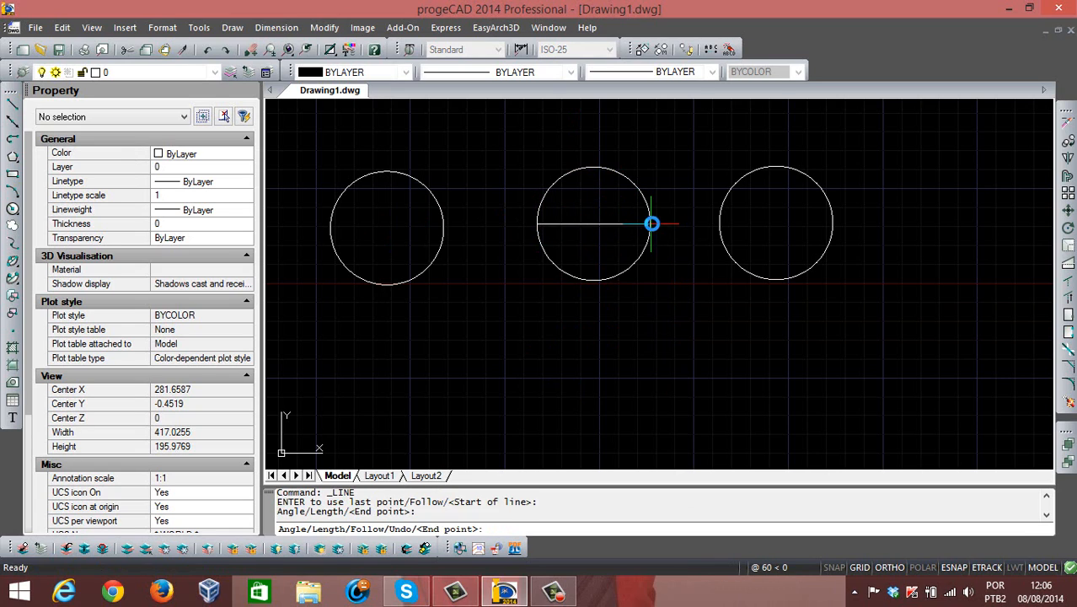
{"action": "key", "text": "Escape"}
{"action": "key", "text": "Escape"}
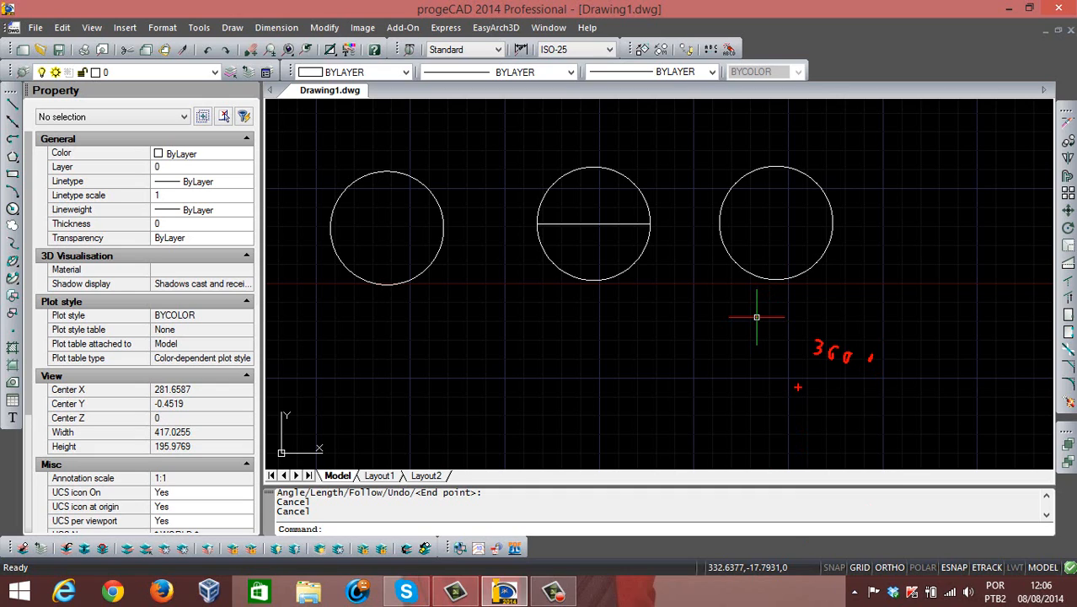
{"action": "left_click_drag", "start_coordinate": [797, 387], "coordinate": [799, 403]}
{"action": "key", "text": "Escape"}
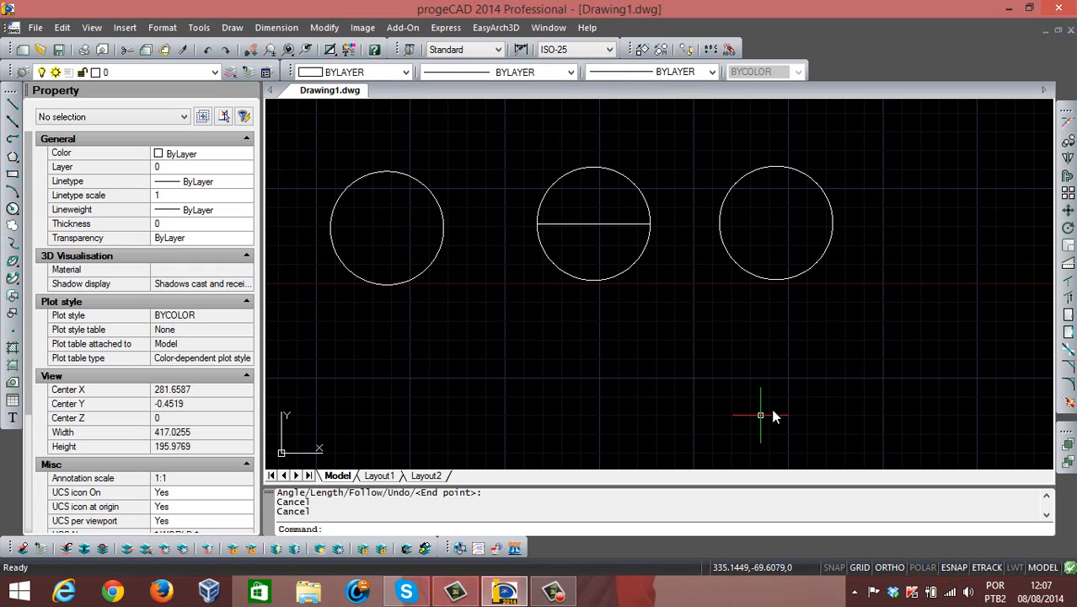
{"action": "left_click", "coordinate": [12, 103]}
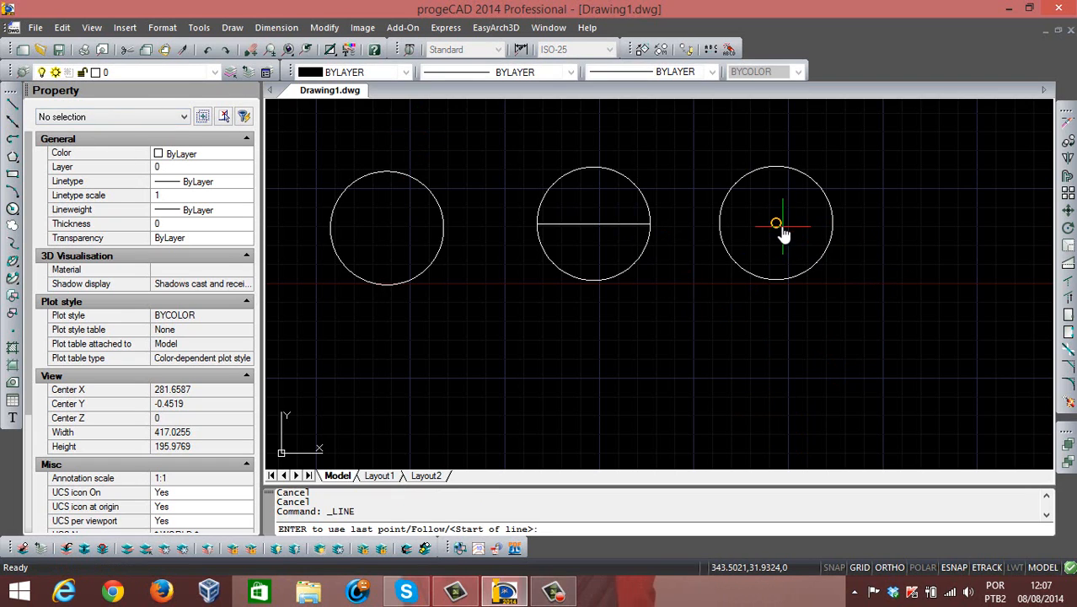
{"action": "key", "text": "Escape"}
{"action": "key", "text": "Escape"}
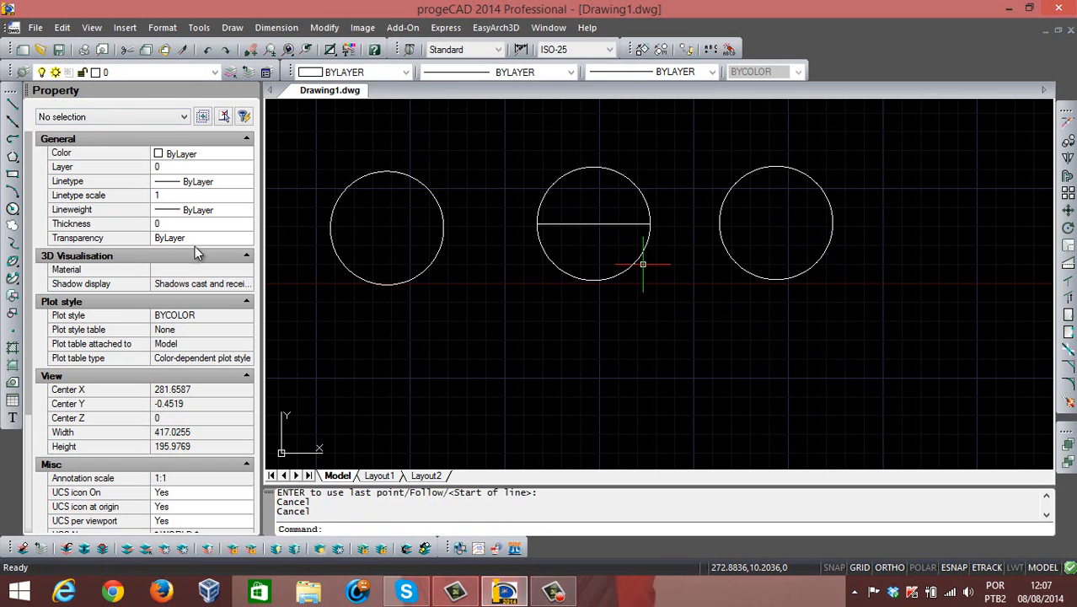
Draw a vertical line from the center of the third circle down to its bottom quadrant
{"action": "left_click", "coordinate": [13, 107]}
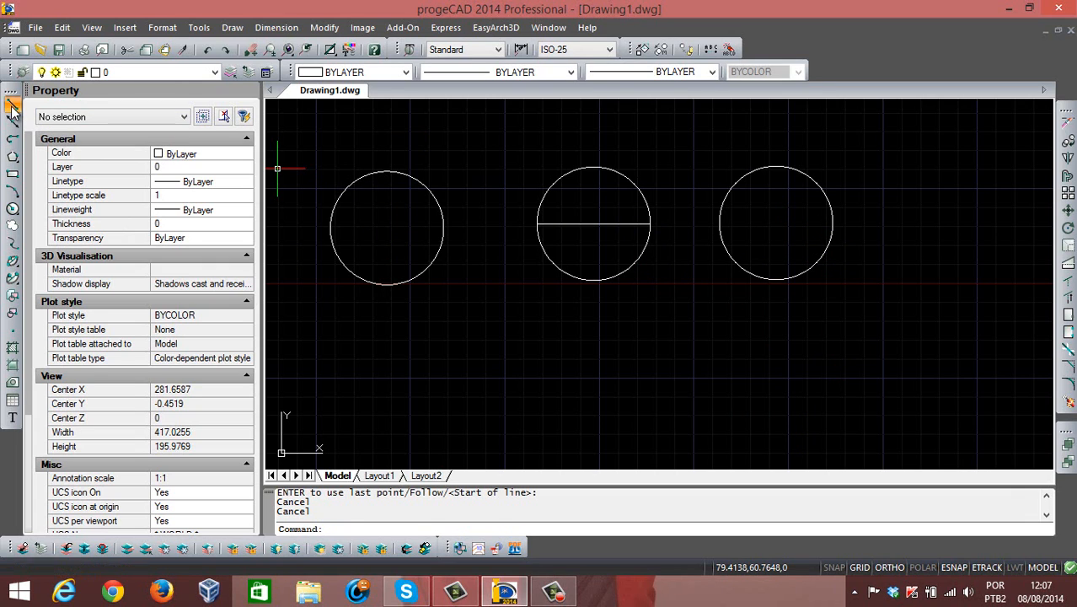
{"action": "left_click", "coordinate": [775, 224]}
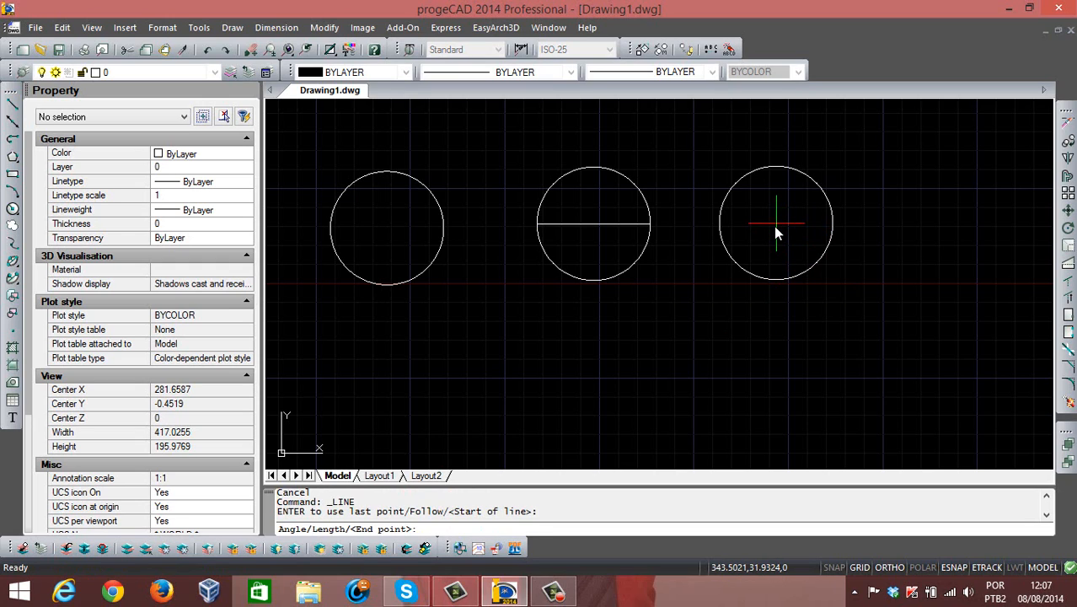
{"action": "left_click", "coordinate": [775, 281]}
{"action": "key", "text": "Escape"}
{"action": "key", "text": "Escape"}
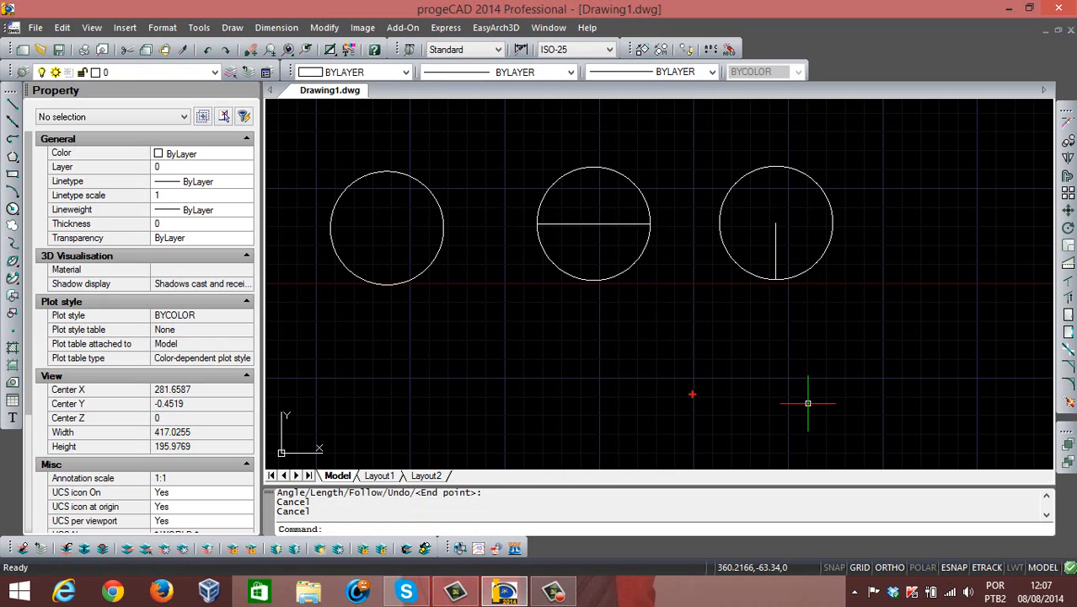
{"action": "mouse_move", "coordinate": [541, 333]}
{"action": "left_mouse_down"}
{"action": "mouse_move", "coordinate": [513, 431]}
{"action": "mouse_move", "coordinate": [620, 414]}
{"action": "mouse_move", "coordinate": [596, 350]}
{"action": "mouse_move", "coordinate": [521, 335]}
{"action": "mouse_move", "coordinate": [554, 395]}
{"action": "mouse_move", "coordinate": [606, 364]}
{"action": "left_mouse_up"}
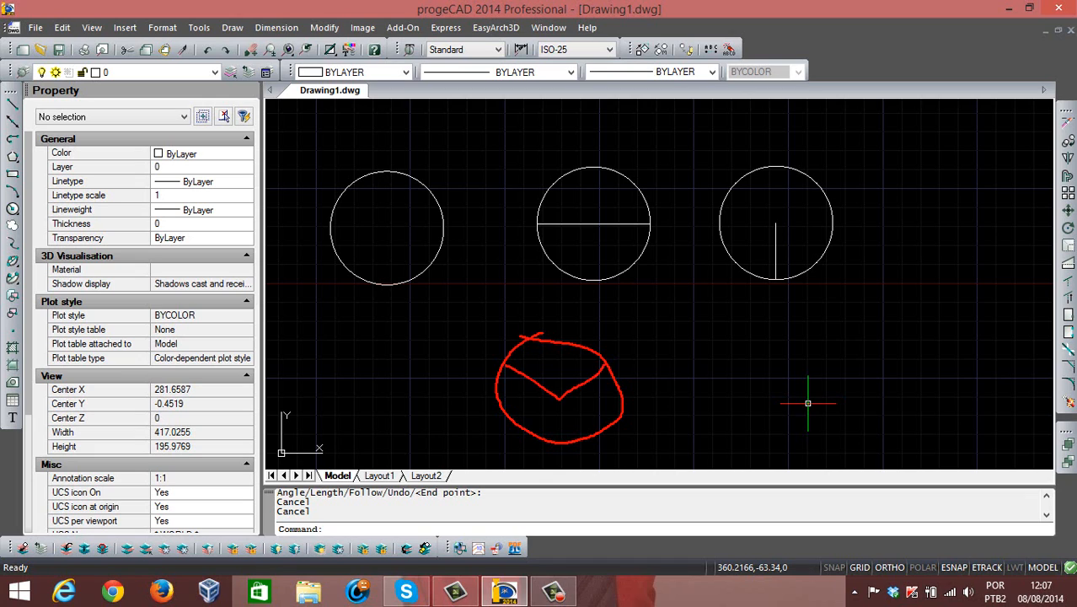
{"action": "left_click_drag", "start_coordinate": [558, 396], "coordinate": [558, 442]}
{"action": "key", "text": "Escape"}
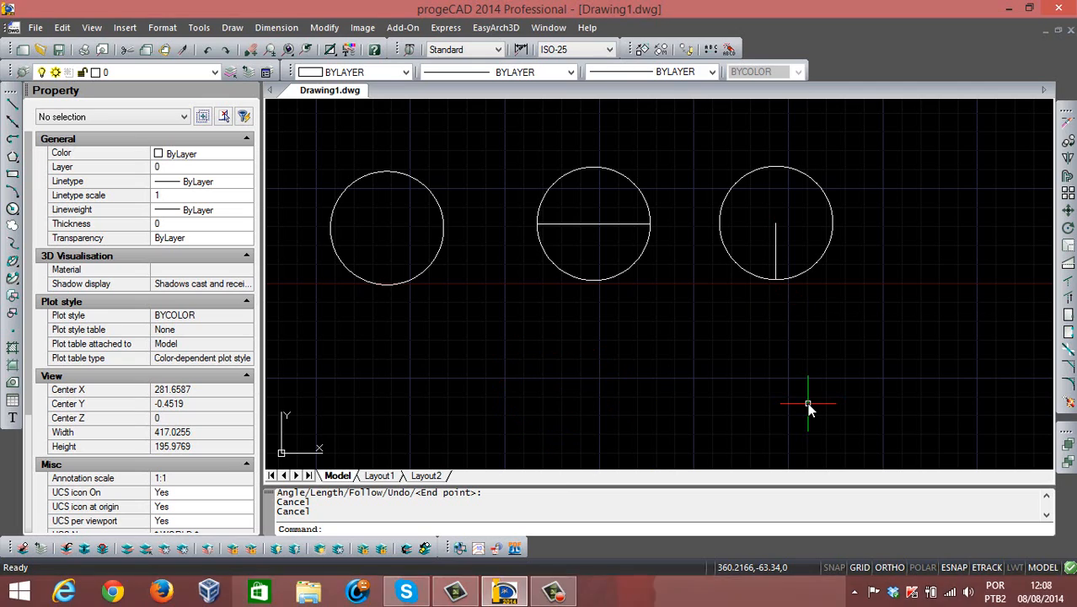
{"action": "left_click", "coordinate": [13, 106]}
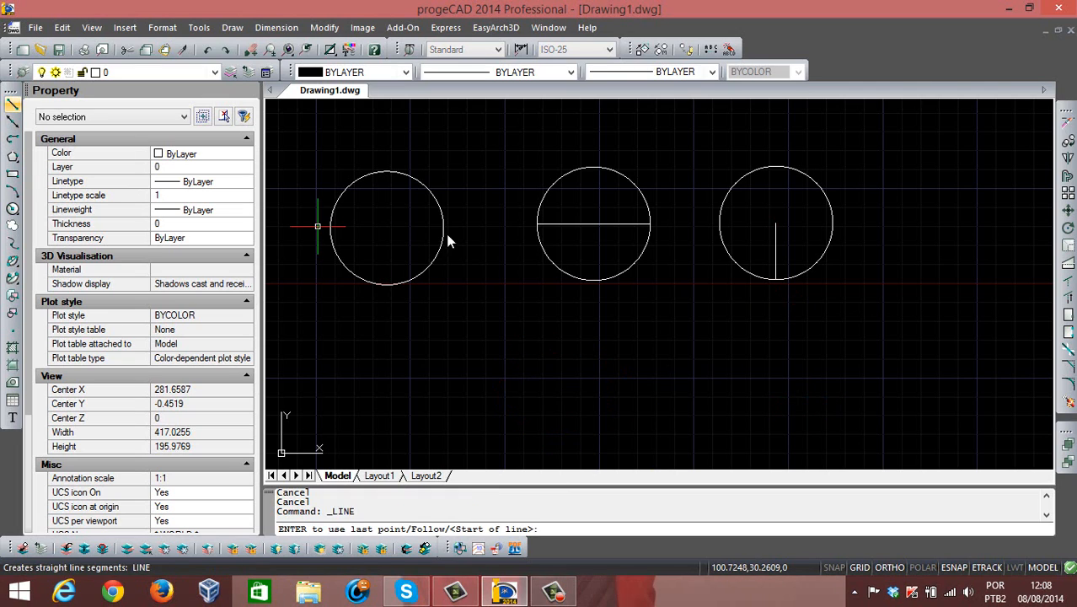
{"action": "left_click", "coordinate": [776, 223]}
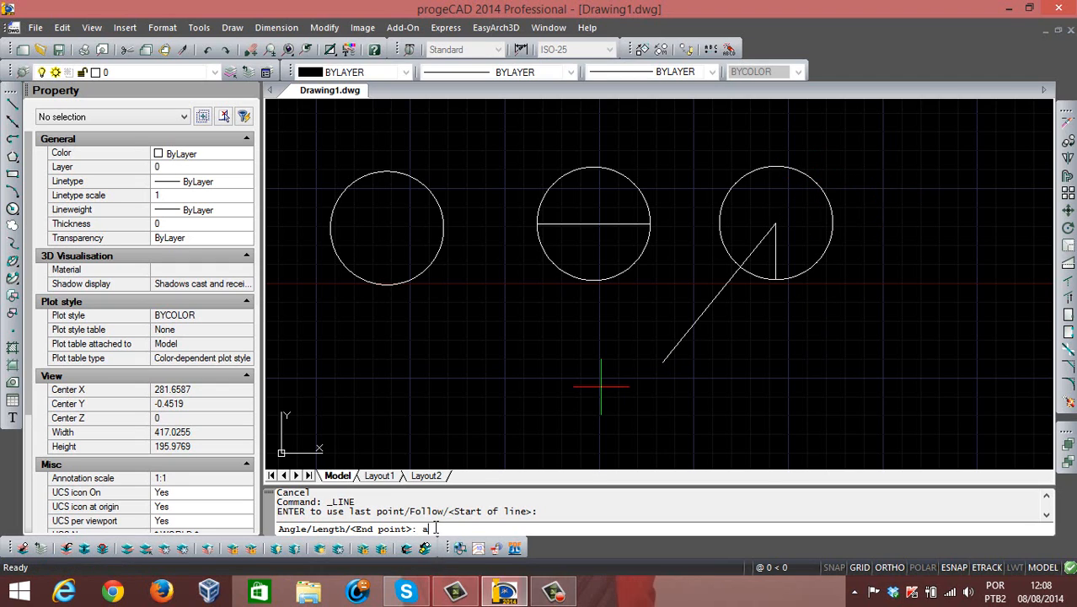
{"action": "key", "text": "Return"}
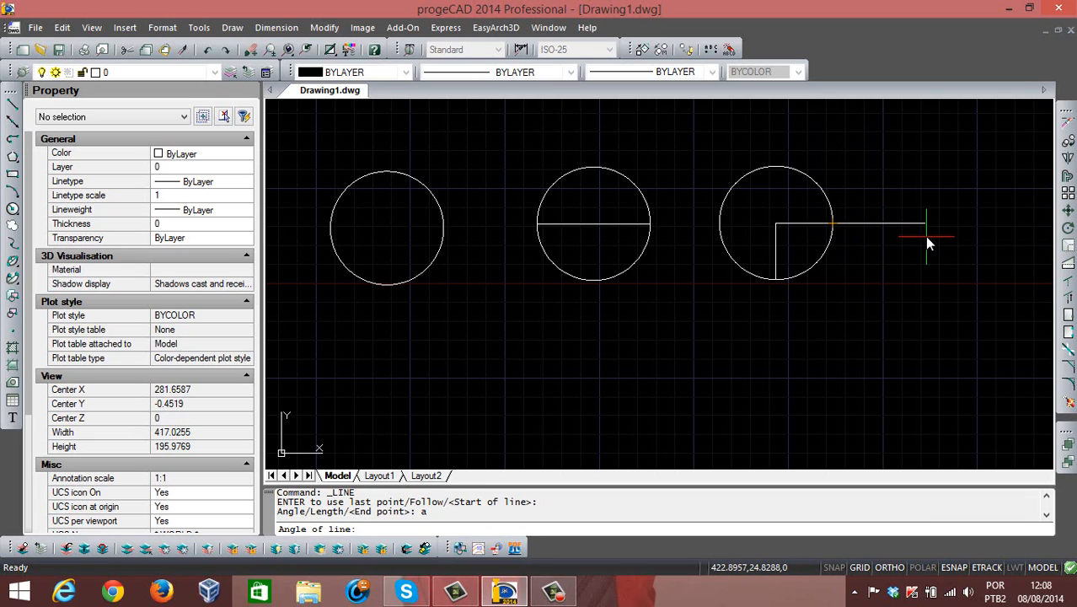
{"action": "left_click_drag", "start_coordinate": [510, 306], "coordinate": [496, 472]}
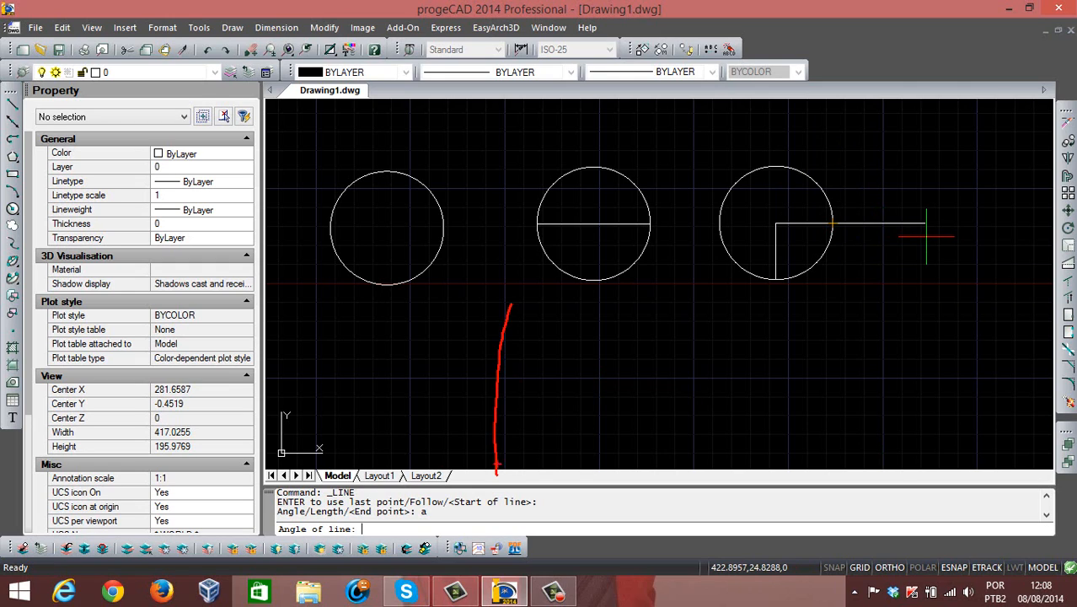
{"action": "mouse_move", "coordinate": [455, 434]}
{"action": "left_mouse_down"}
{"action": "mouse_move", "coordinate": [745, 461]}
{"action": "mouse_move", "coordinate": [745, 450]}
{"action": "left_mouse_up"}
{"action": "mouse_move", "coordinate": [468, 305]}
{"action": "left_mouse_down"}
{"action": "mouse_move", "coordinate": [490, 311]}
{"action": "mouse_move", "coordinate": [471, 324]}
{"action": "left_mouse_up"}
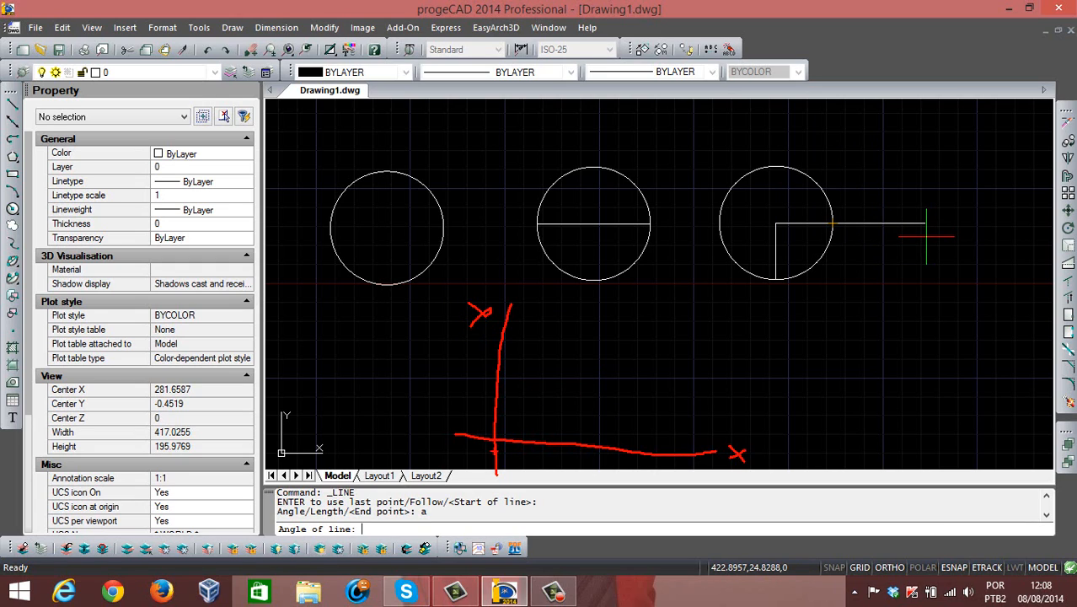
{"action": "mouse_move", "coordinate": [552, 445]}
{"action": "left_mouse_down"}
{"action": "mouse_move", "coordinate": [725, 460]}
{"action": "mouse_move", "coordinate": [776, 447]}
{"action": "mouse_move", "coordinate": [781, 428]}
{"action": "left_mouse_up"}
{"action": "left_click_drag", "start_coordinate": [777, 434], "coordinate": [785, 434]}
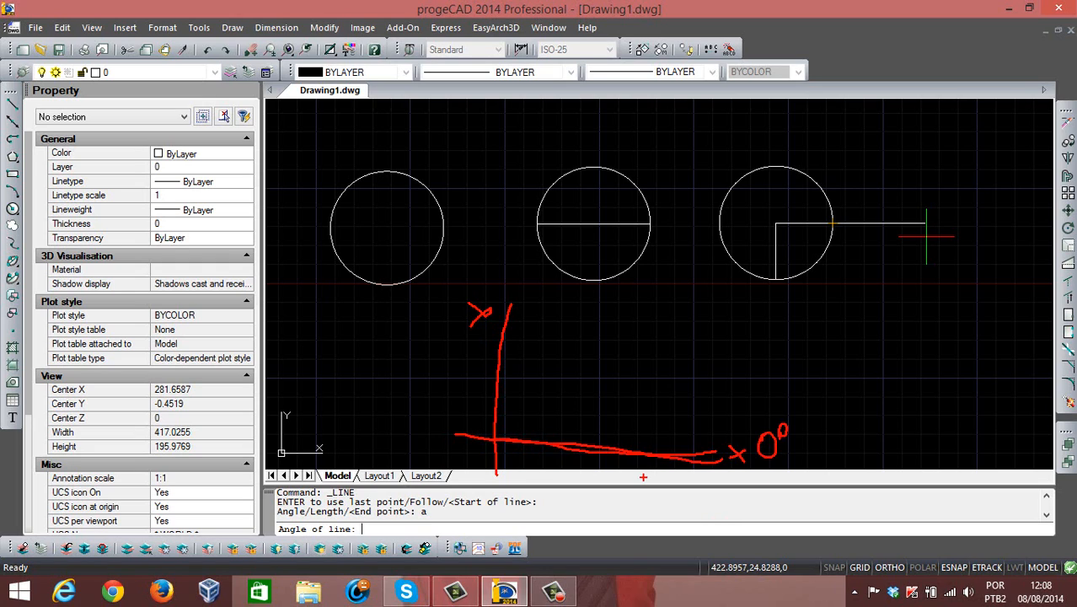
{"action": "mouse_move", "coordinate": [699, 429]}
{"action": "left_mouse_down"}
{"action": "mouse_move", "coordinate": [668, 388]}
{"action": "mouse_move", "coordinate": [588, 341]}
{"action": "mouse_move", "coordinate": [579, 361]}
{"action": "mouse_move", "coordinate": [551, 334]}
{"action": "mouse_move", "coordinate": [594, 326]}
{"action": "left_mouse_up"}
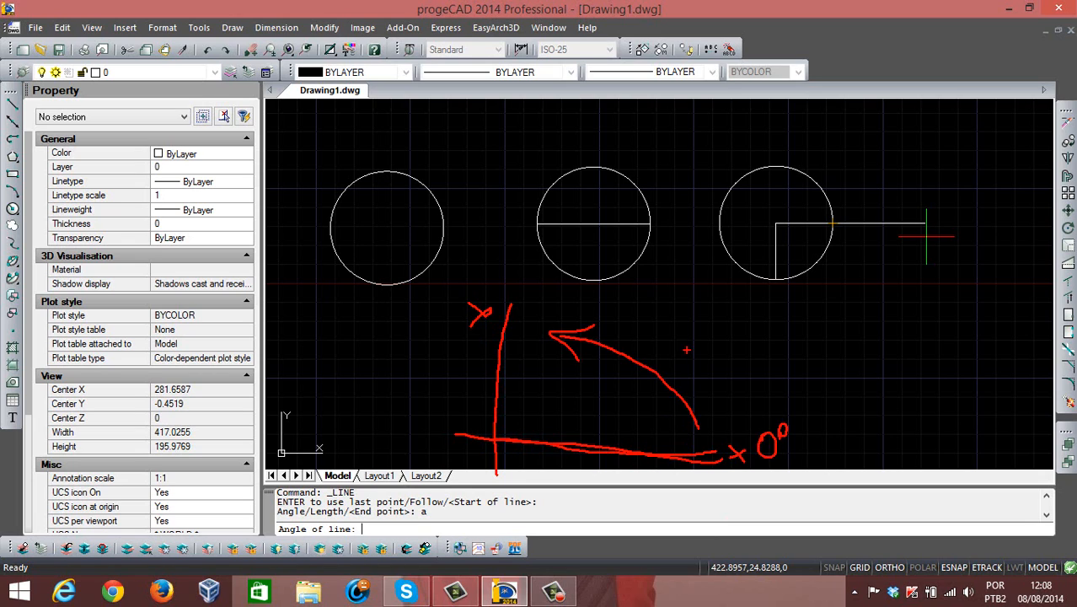
{"action": "left_click_drag", "start_coordinate": [615, 308], "coordinate": [651, 313]}
{"action": "mouse_move", "coordinate": [694, 317]}
{"action": "left_mouse_down"}
{"action": "mouse_move", "coordinate": [726, 345]}
{"action": "mouse_move", "coordinate": [743, 398]}
{"action": "mouse_move", "coordinate": [757, 370]}
{"action": "left_mouse_up"}
{"action": "left_click_drag", "start_coordinate": [771, 332], "coordinate": [773, 354]}
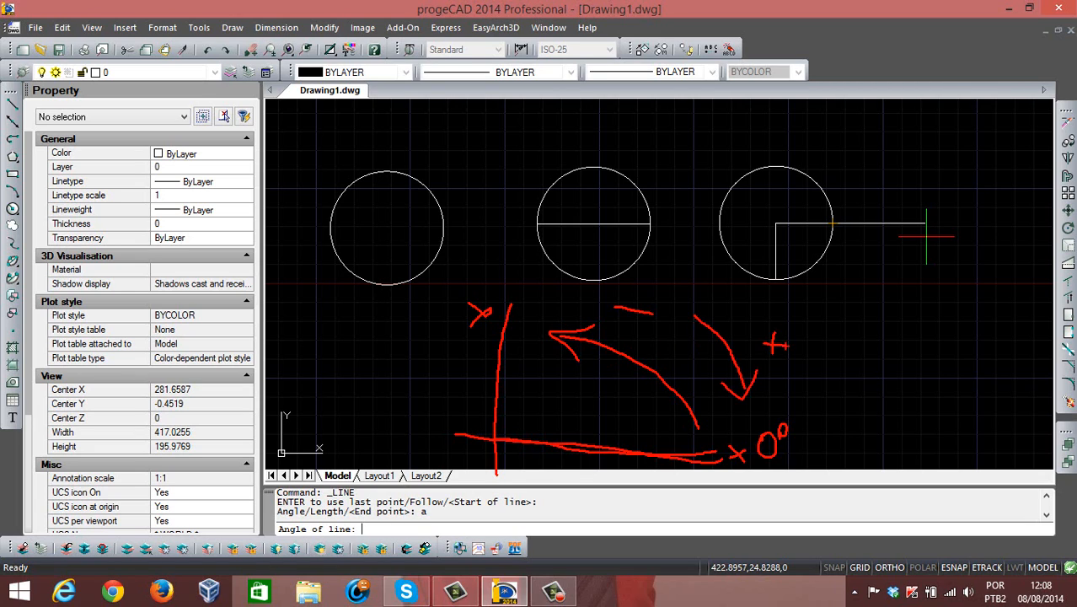
{"action": "key", "text": "Escape"}
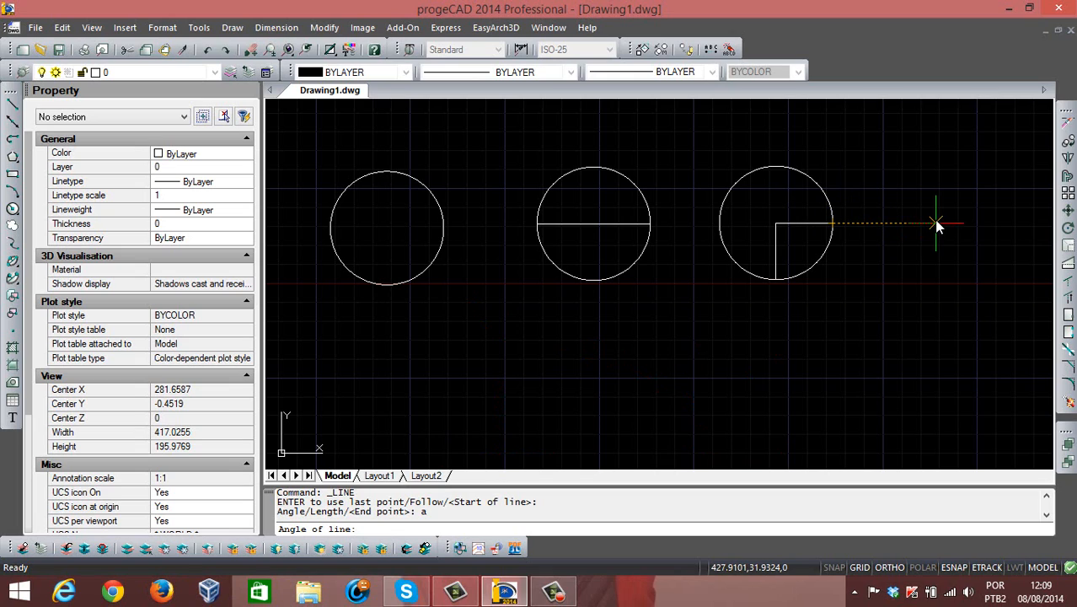
{"action": "type", "text": "0"}
{"action": "key", "text": "Return"}
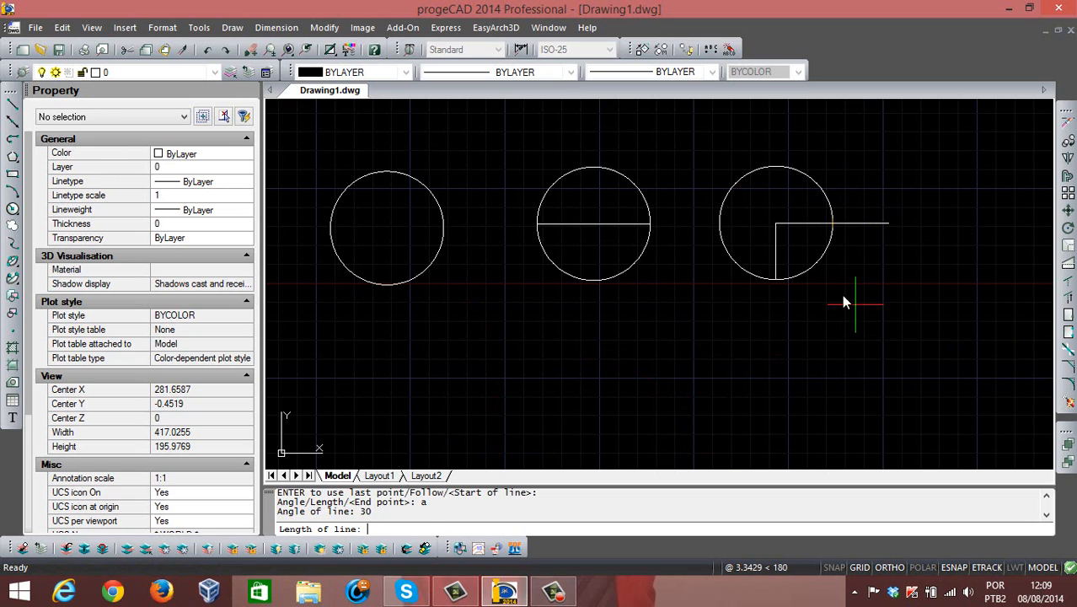
{"action": "key", "text": "Escape"}
{"action": "key", "text": "Escape"}
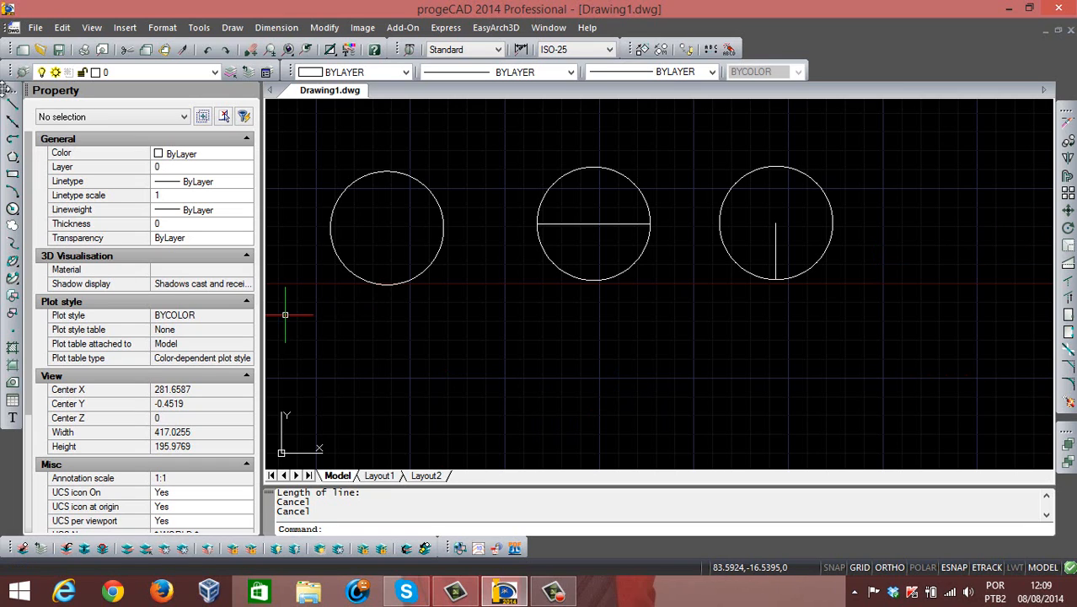
Draw a line 30 long at a 90° angle from the center of the third circle to its top quadrant
{"action": "left_click", "coordinate": [12, 120]}
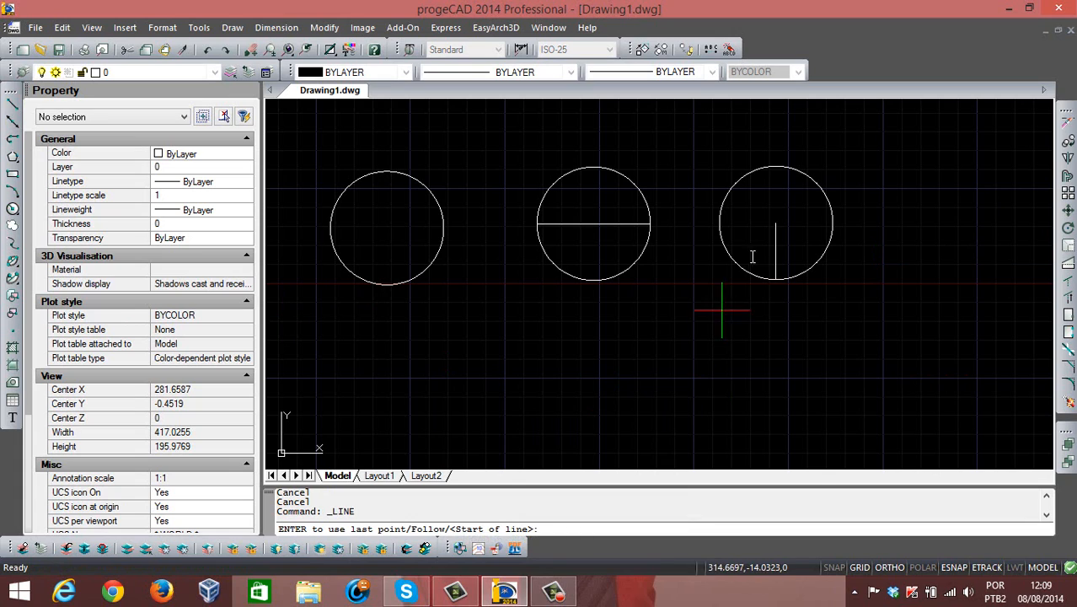
{"action": "left_click", "coordinate": [776, 224]}
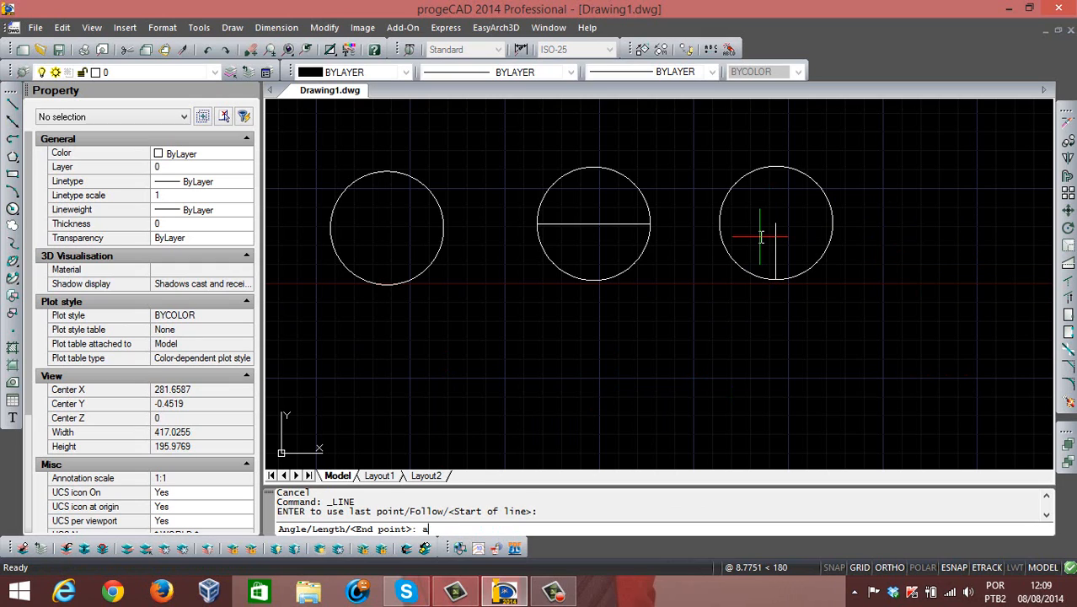
{"action": "type", "text": "a"}
{"action": "key", "text": "Return"}
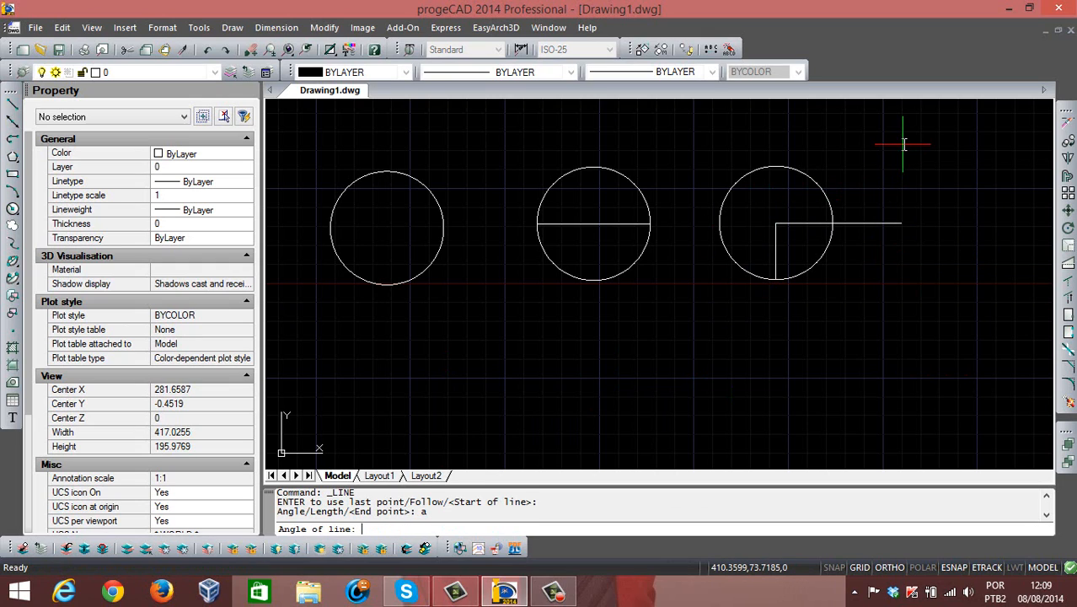
{"action": "type", "text": "90"}
{"action": "key", "text": "Return"}
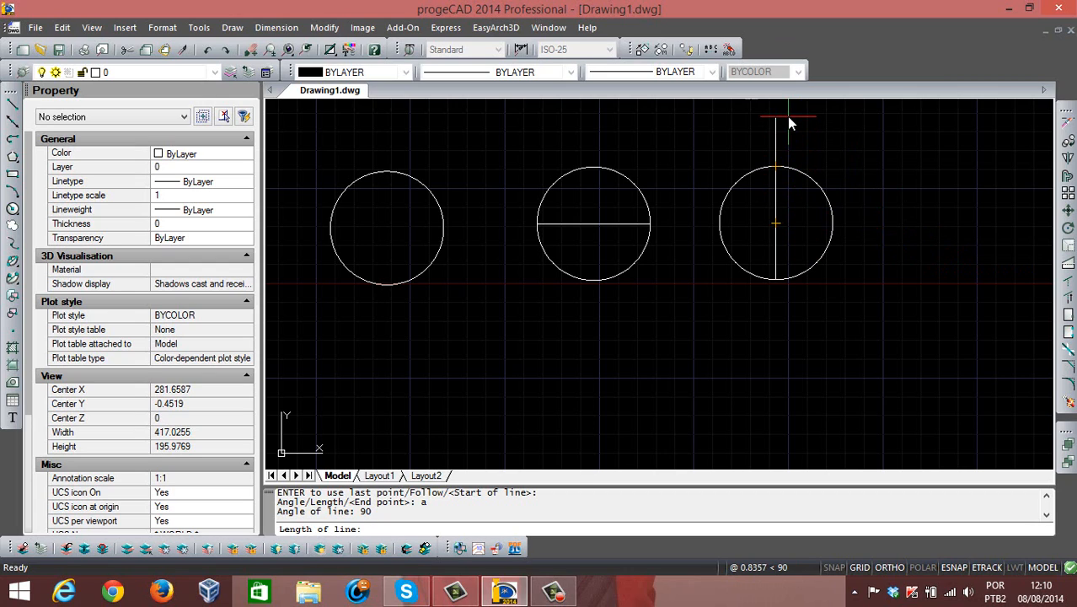
{"action": "type", "text": "30"}
{"action": "key", "text": "Return"}
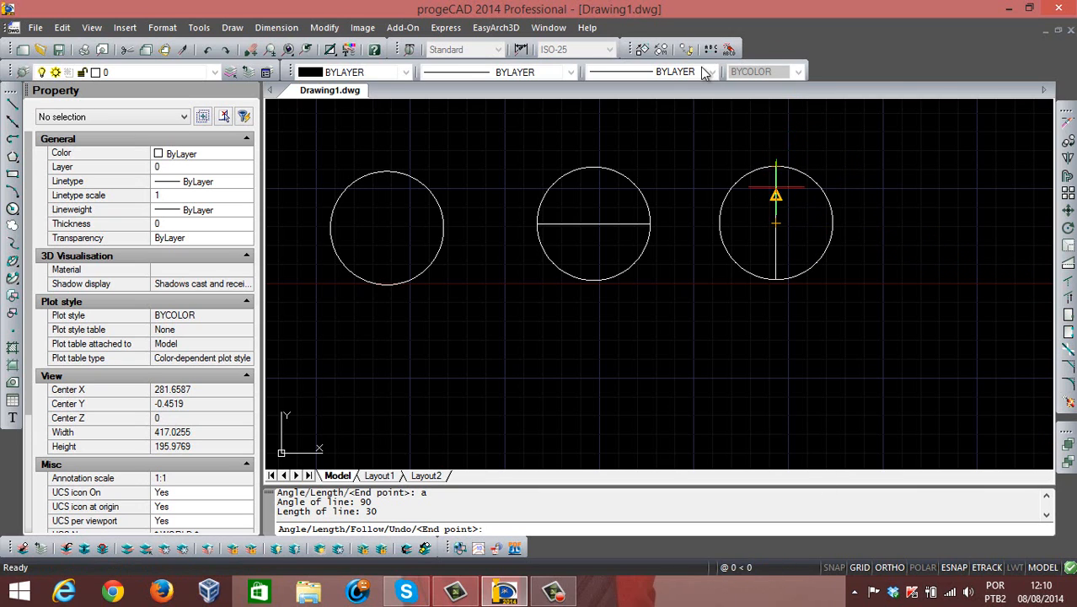
{"action": "key", "text": "Escape"}
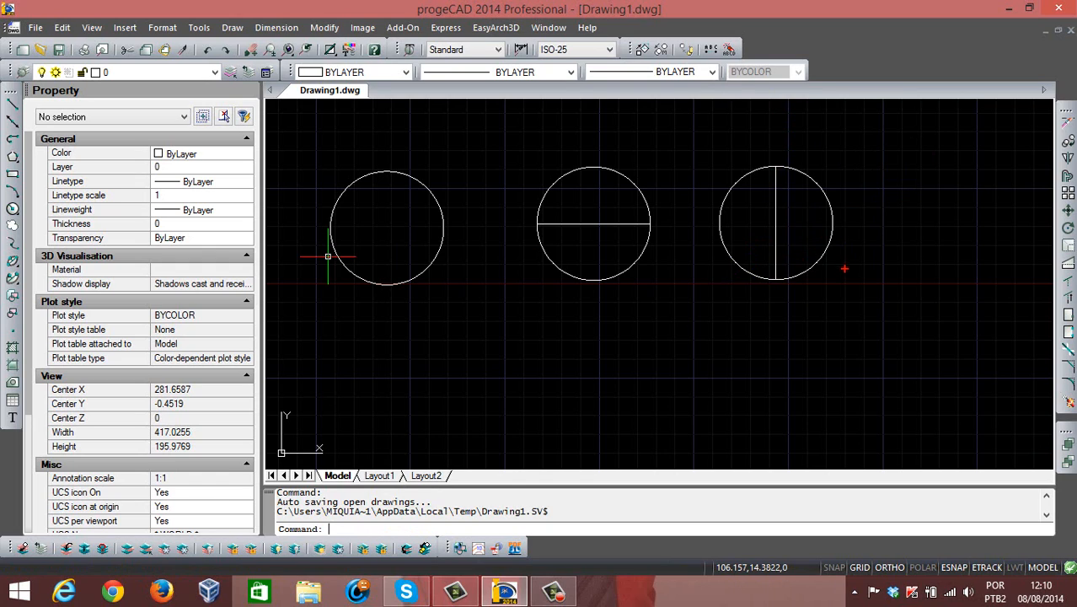
{"action": "left_click_drag", "start_coordinate": [776, 227], "coordinate": [902, 226]}
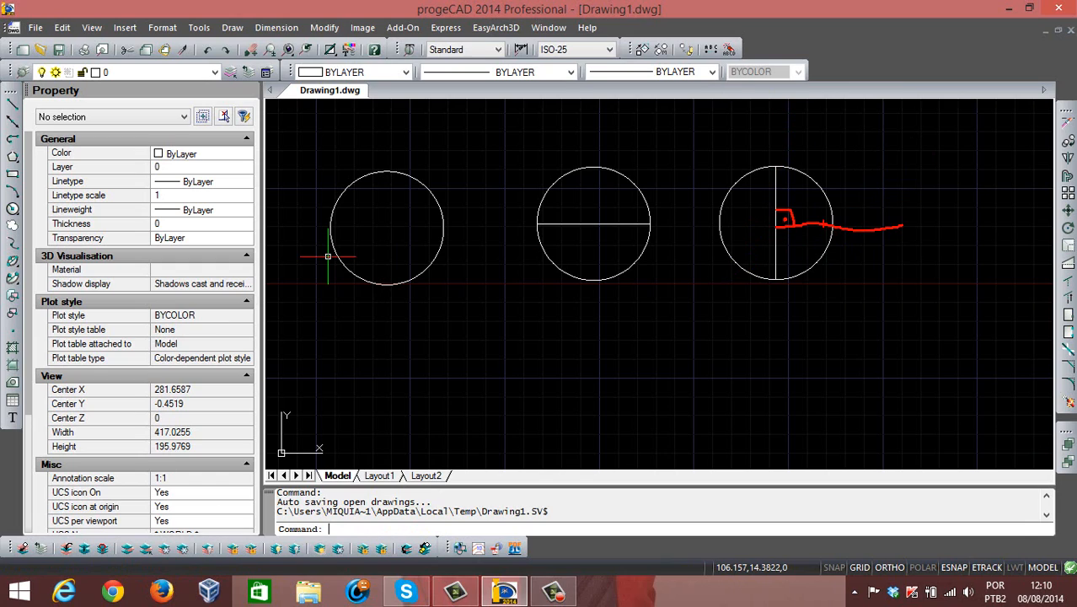
{"action": "left_click_drag", "start_coordinate": [822, 224], "coordinate": [793, 195]}
{"action": "key", "text": "Escape"}
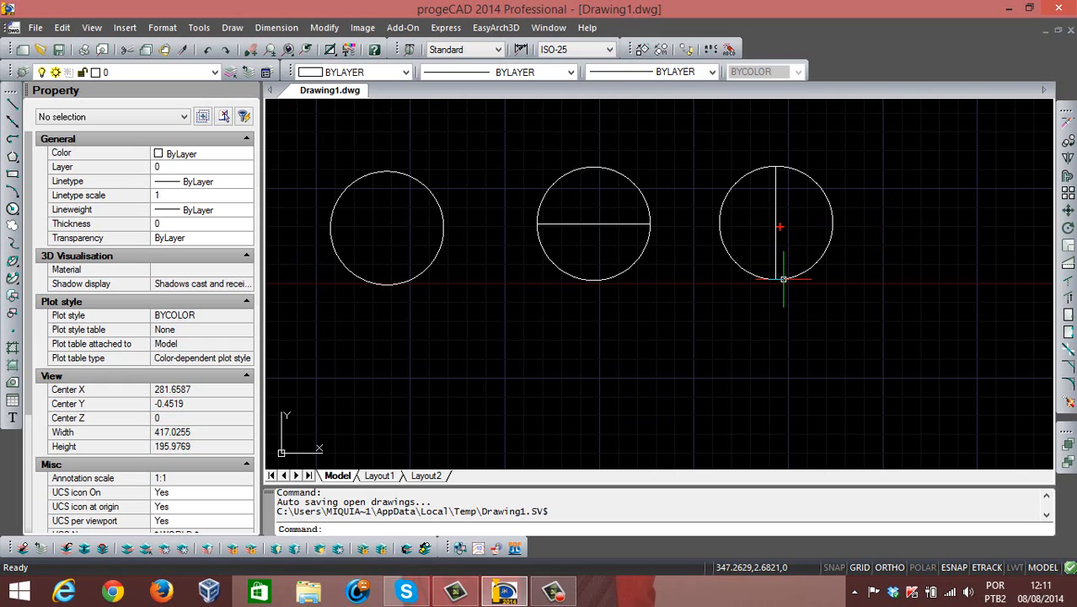
{"action": "left_click_drag", "start_coordinate": [776, 228], "coordinate": [858, 226]}
{"action": "left_click_drag", "start_coordinate": [782, 279], "coordinate": [843, 230]}
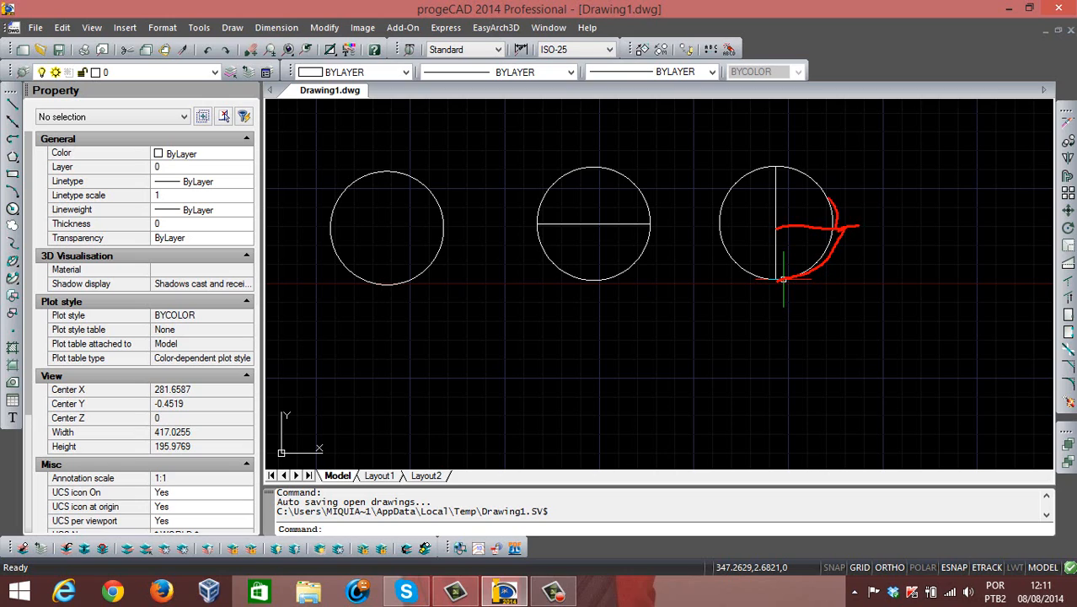
{"action": "left_click_drag", "start_coordinate": [776, 226], "coordinate": [858, 187]}
{"action": "key", "text": "Escape"}
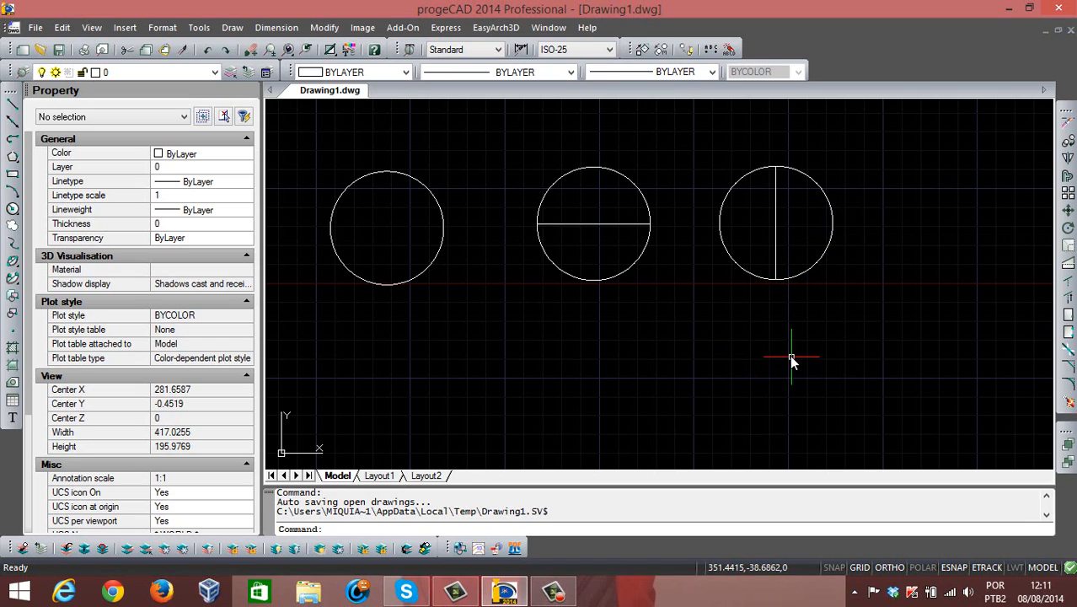
{"action": "left_click", "coordinate": [14, 102]}
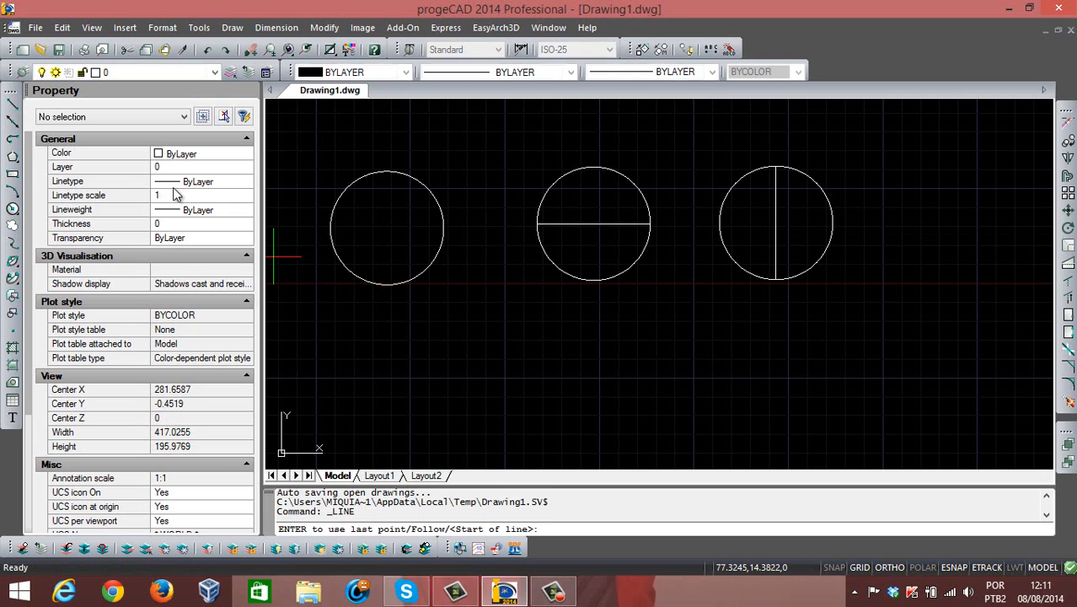
{"action": "left_click", "coordinate": [777, 224]}
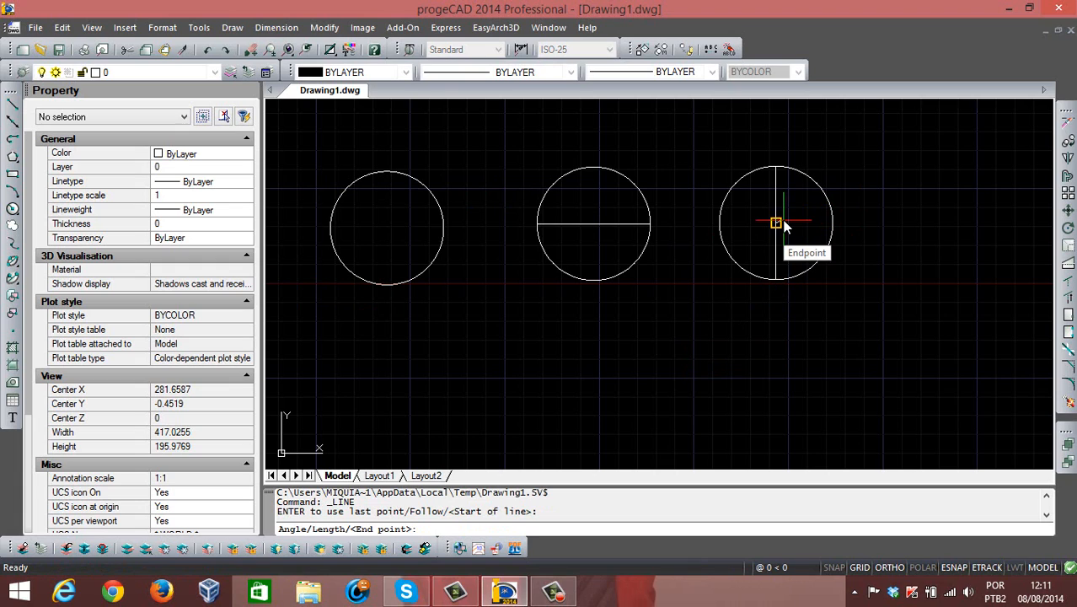
{"action": "type", "text": "a"}
{"action": "key", "text": "Return"}
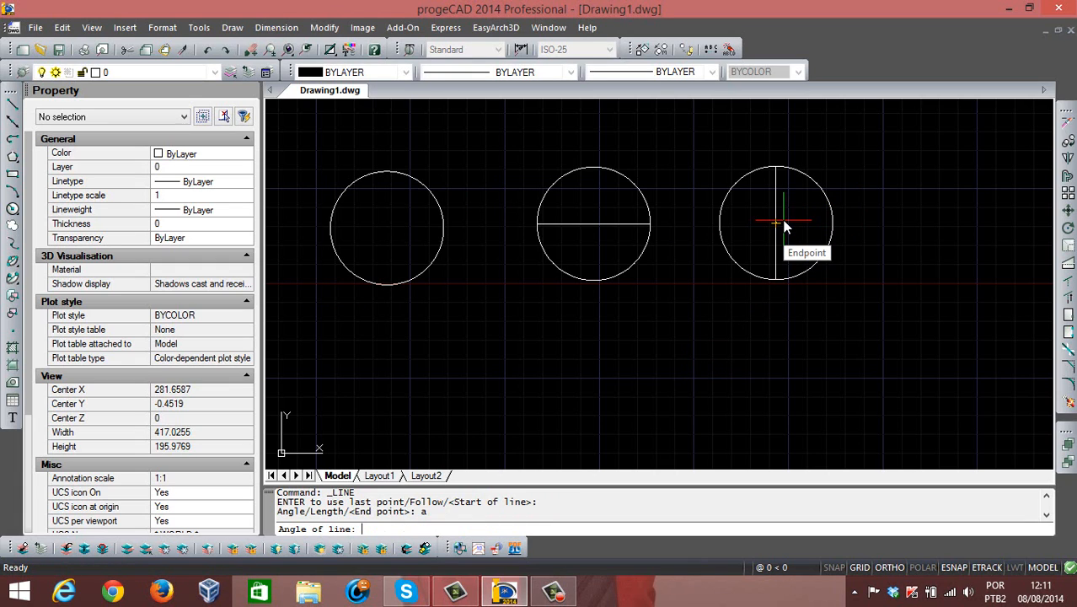
{"action": "type", "text": "30"}
{"action": "key", "text": "Return"}
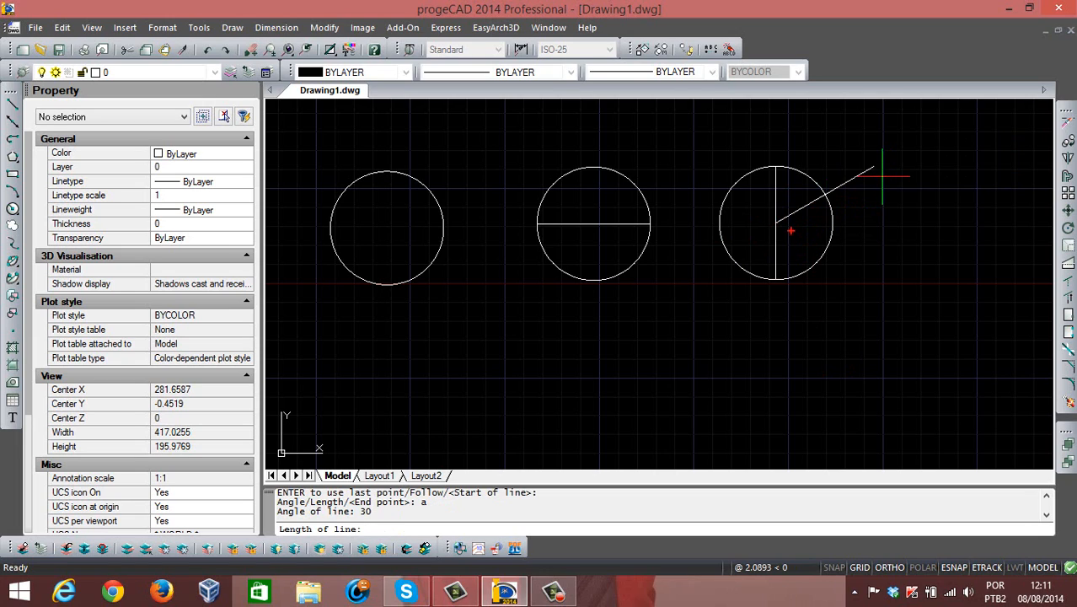
{"action": "left_click_drag", "start_coordinate": [776, 222], "coordinate": [852, 307]}
{"action": "key", "text": "Return"}
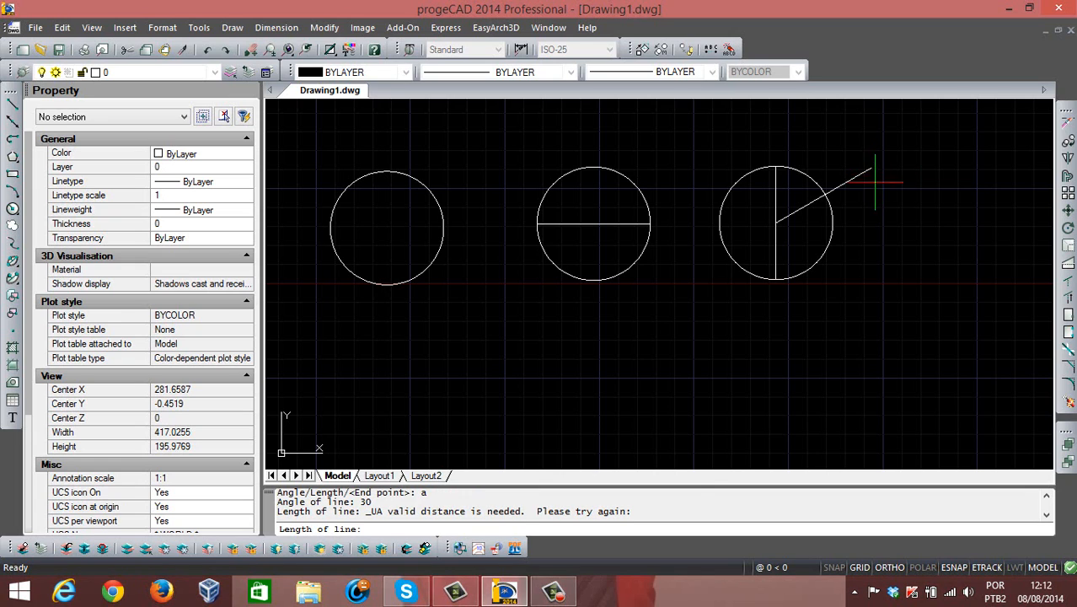
{"action": "key", "text": "Escape"}
{"action": "key", "text": "Escape"}
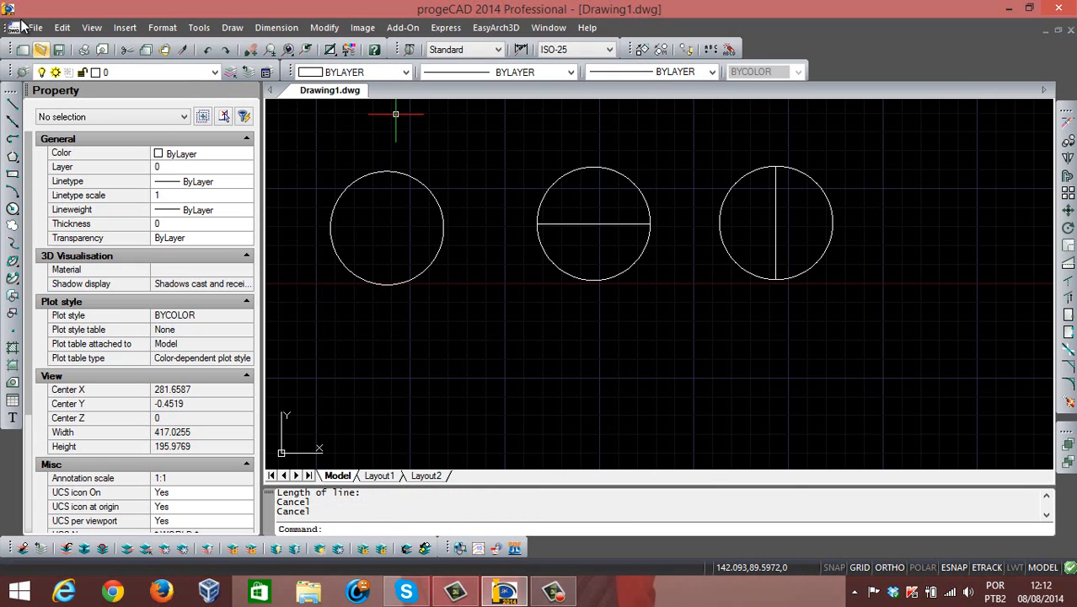
{"action": "left_click", "coordinate": [13, 107]}
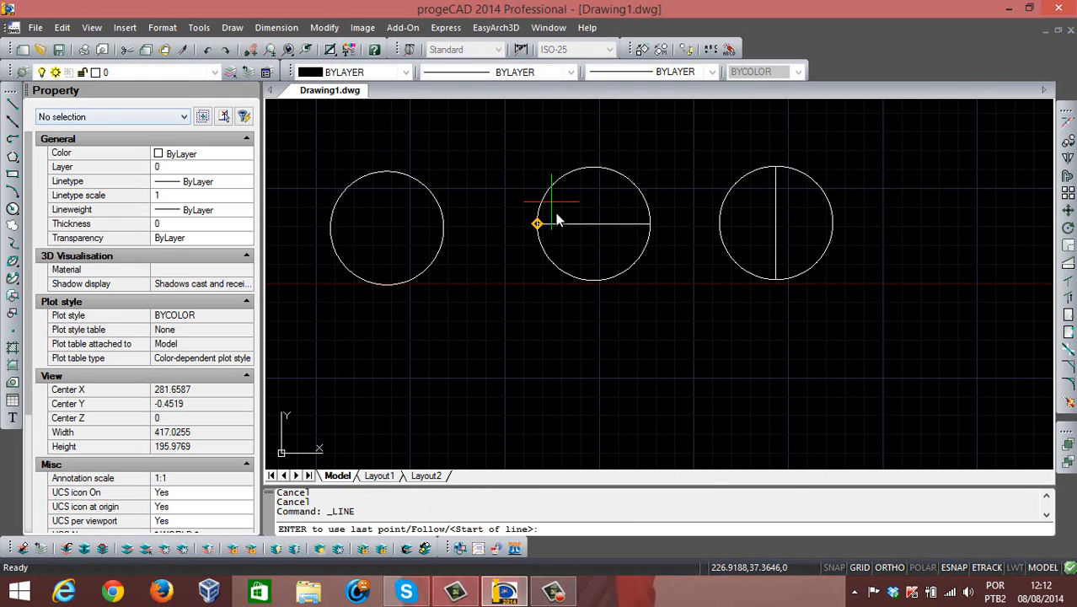
{"action": "left_click", "coordinate": [777, 235]}
{"action": "key", "text": "Return"}
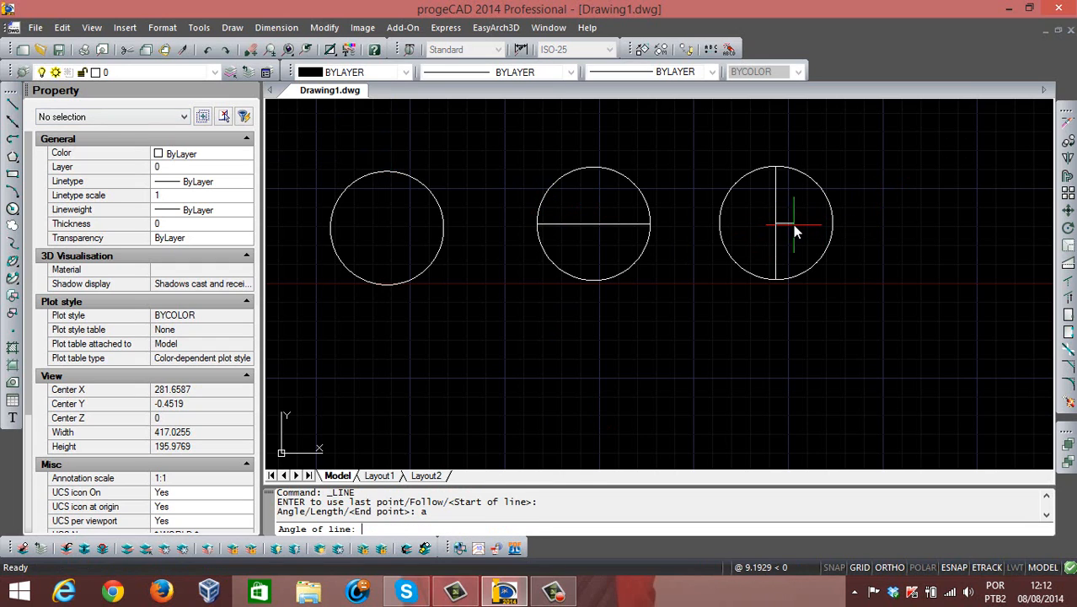
{"action": "type", "text": "30"}
{"action": "key", "text": "Return"}
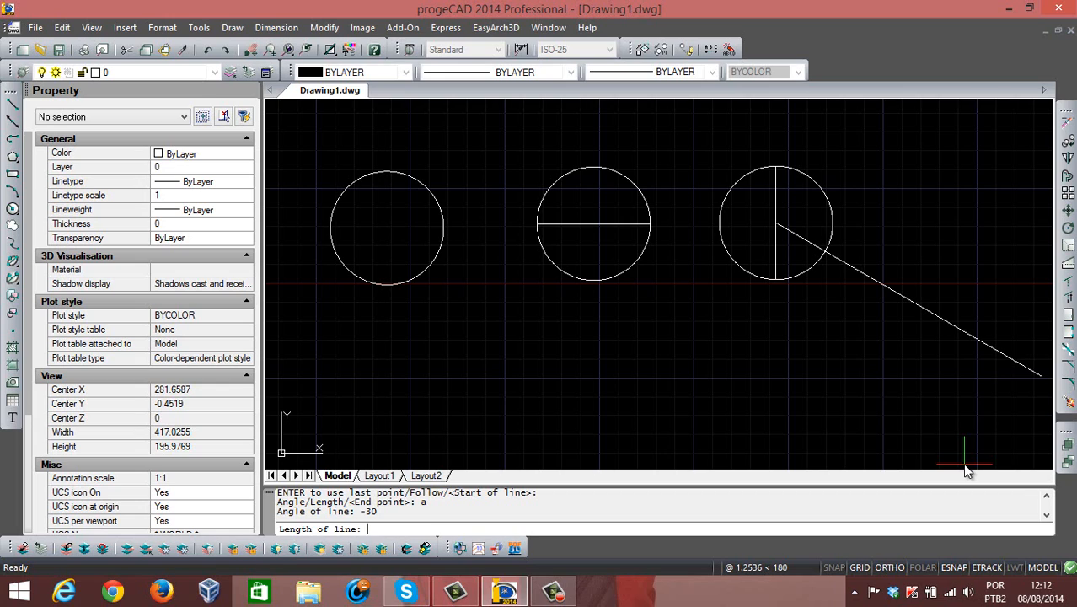
{"action": "left_click_drag", "start_coordinate": [497, 244], "coordinate": [459, 510]}
{"action": "left_click_drag", "start_coordinate": [399, 399], "coordinate": [822, 421]}
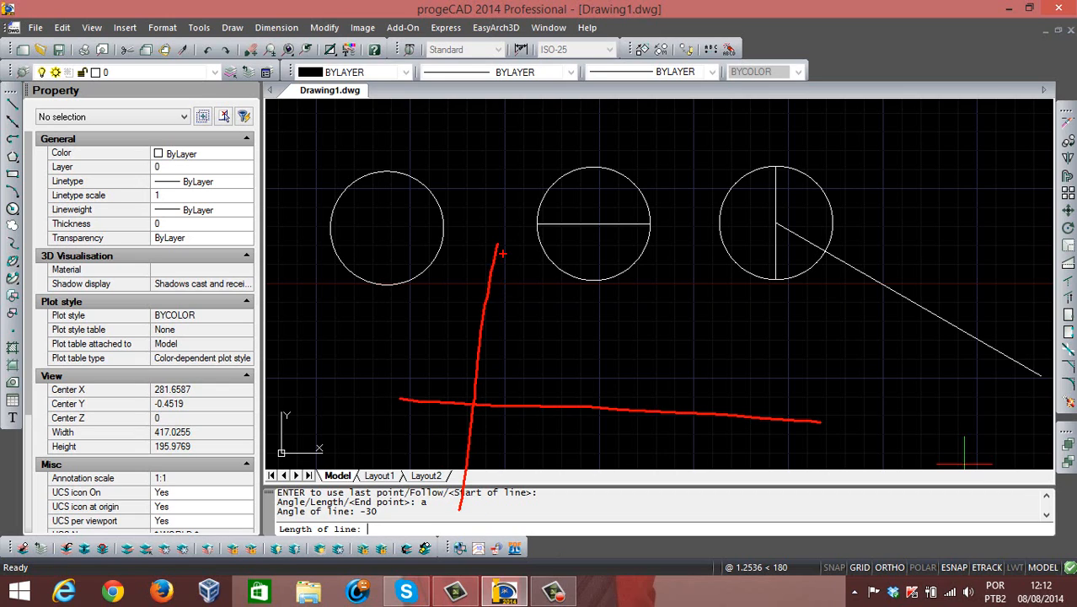
{"action": "mouse_move", "coordinate": [499, 229]}
{"action": "left_mouse_down"}
{"action": "mouse_move", "coordinate": [469, 261]}
{"action": "mouse_move", "coordinate": [536, 221]}
{"action": "mouse_move", "coordinate": [495, 224]}
{"action": "left_mouse_up"}
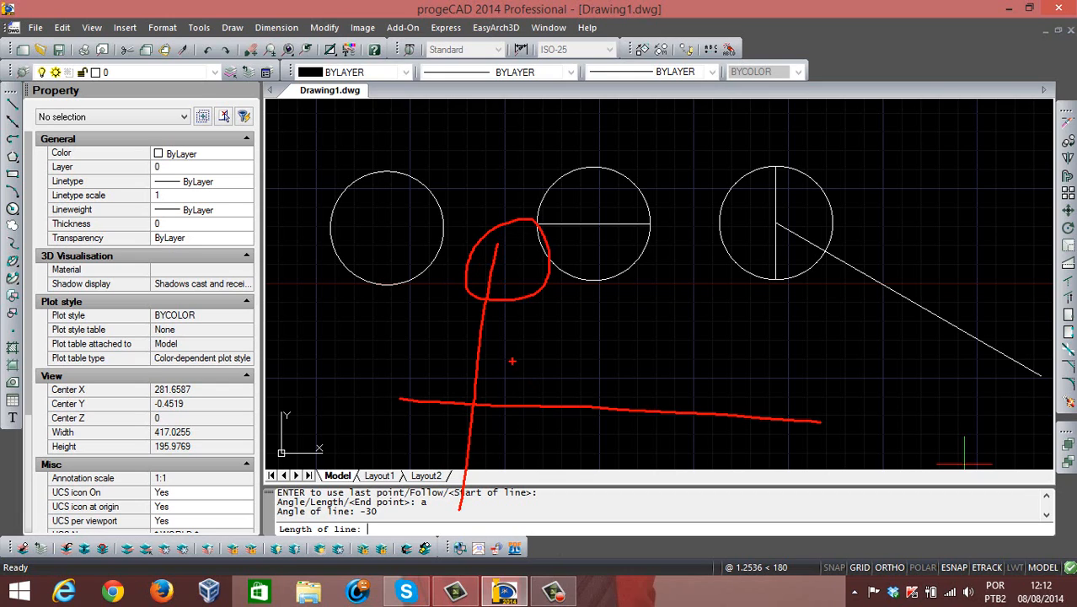
{"action": "left_click_drag", "start_coordinate": [512, 361], "coordinate": [502, 474]}
{"action": "mouse_move", "coordinate": [516, 364]}
{"action": "left_mouse_down"}
{"action": "mouse_move", "coordinate": [529, 287]}
{"action": "mouse_move", "coordinate": [561, 249]}
{"action": "left_mouse_up"}
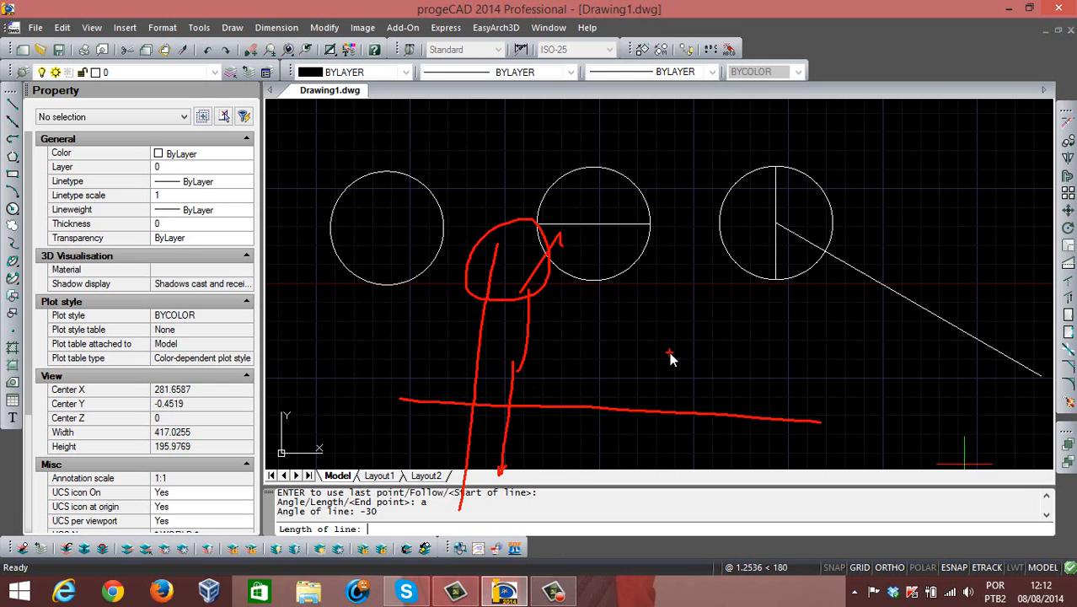
{"action": "key", "text": "Escape"}
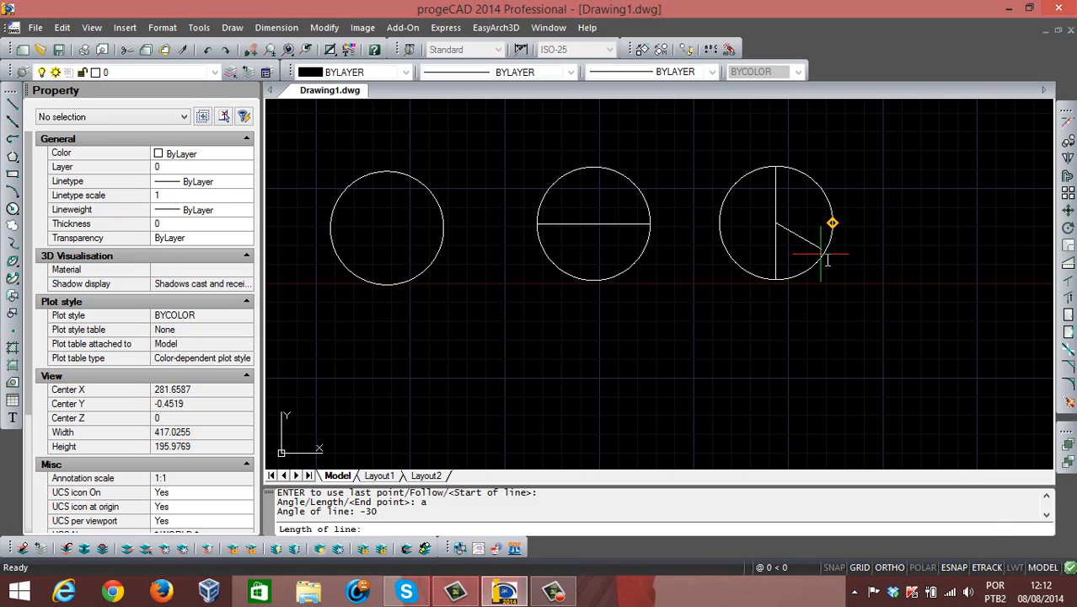
{"action": "key", "text": "Escape"}
{"action": "key", "text": "Escape"}
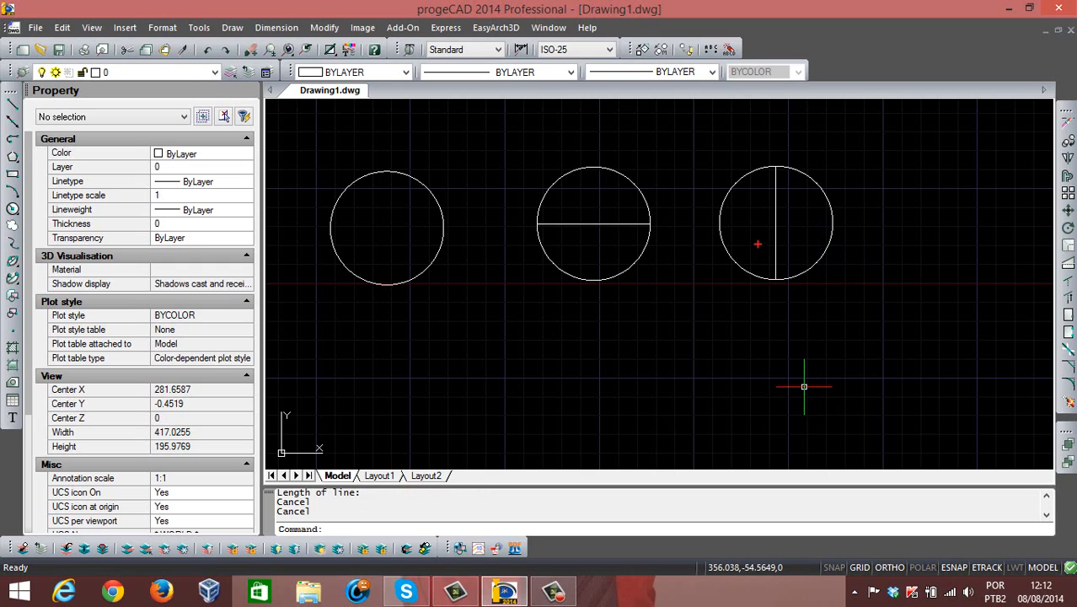
{"action": "left_click_drag", "start_coordinate": [777, 224], "coordinate": [907, 220]}
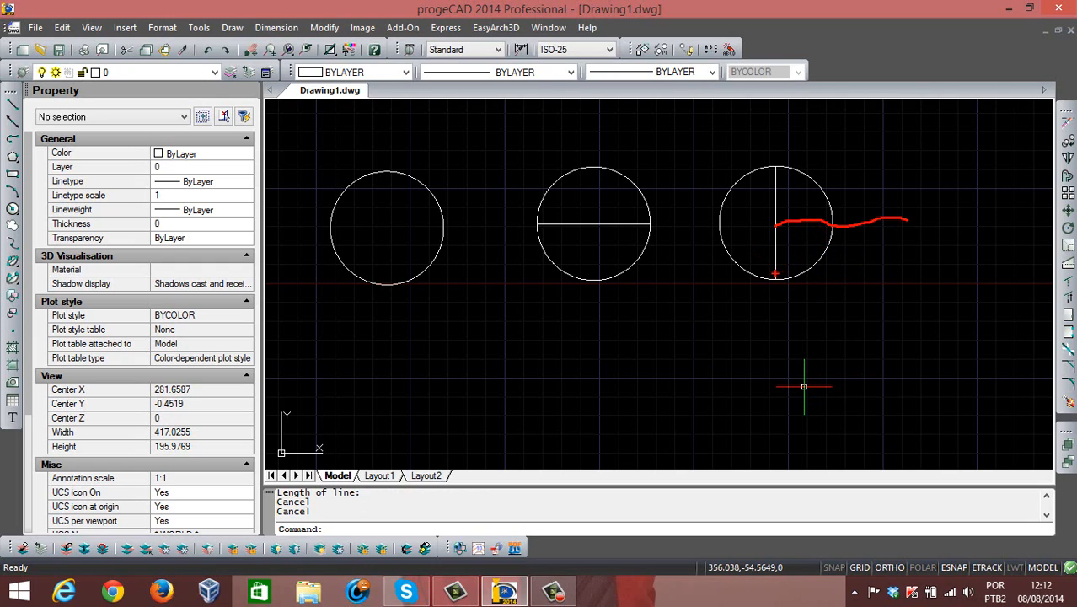
{"action": "mouse_move", "coordinate": [831, 229]}
{"action": "left_mouse_down"}
{"action": "mouse_move", "coordinate": [816, 258]}
{"action": "mouse_move", "coordinate": [782, 278]}
{"action": "left_mouse_up"}
{"action": "left_click_drag", "start_coordinate": [779, 223], "coordinate": [854, 173]}
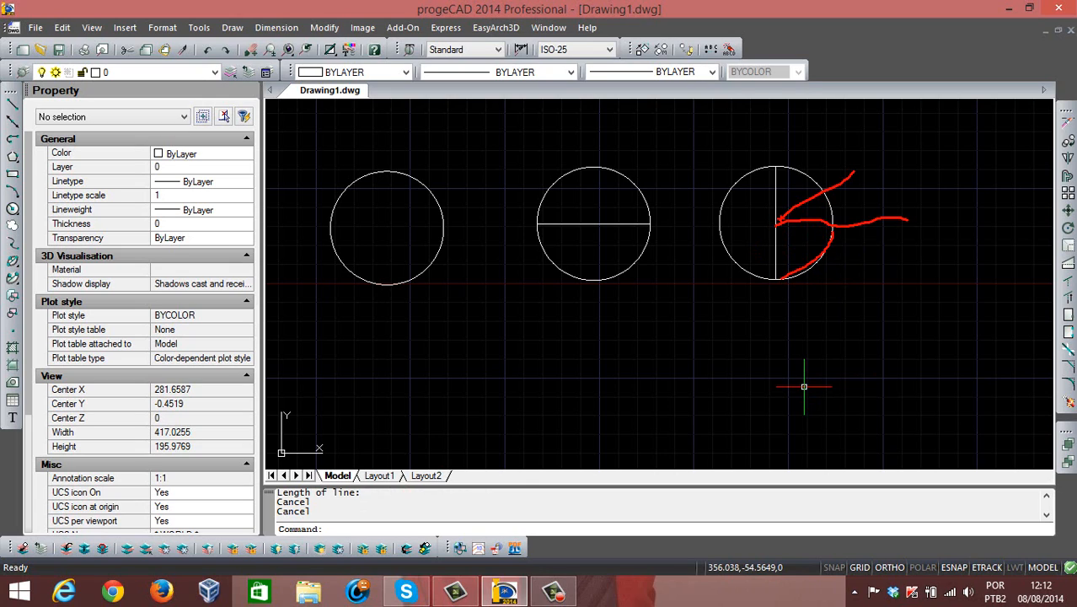
{"action": "left_click_drag", "start_coordinate": [777, 223], "coordinate": [701, 205]}
{"action": "left_click_drag", "start_coordinate": [835, 220], "coordinate": [777, 279]}
{"action": "mouse_move", "coordinate": [721, 211]}
{"action": "left_mouse_down"}
{"action": "mouse_move", "coordinate": [759, 174]}
{"action": "mouse_move", "coordinate": [812, 175]}
{"action": "left_mouse_up"}
{"action": "left_click_drag", "start_coordinate": [756, 149], "coordinate": [757, 162]}
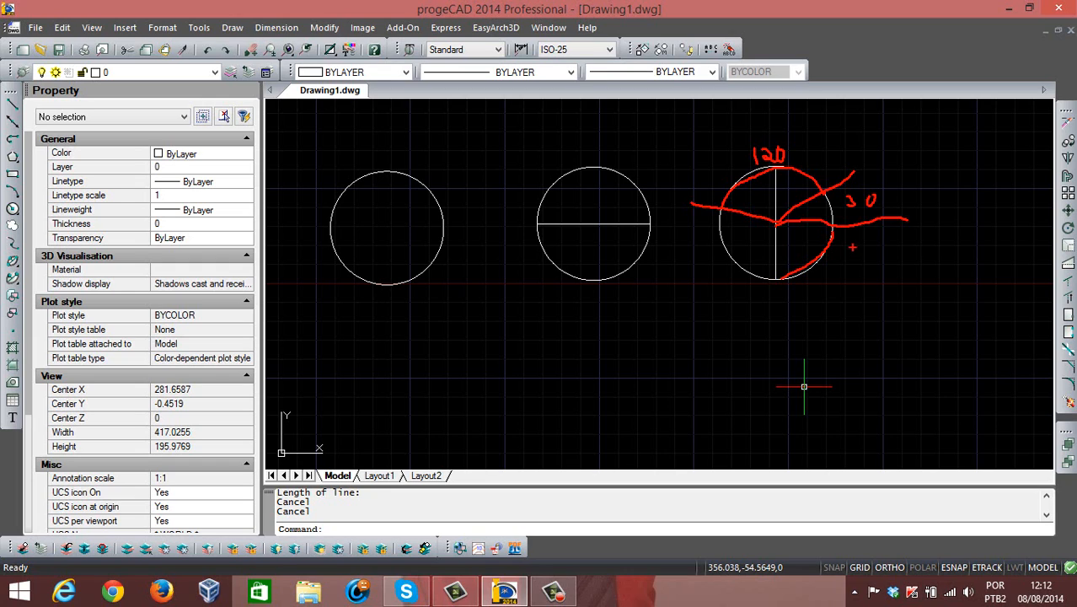
{"action": "mouse_move", "coordinate": [836, 261]}
{"action": "left_mouse_down"}
{"action": "mouse_move", "coordinate": [842, 280]}
{"action": "mouse_move", "coordinate": [857, 277]}
{"action": "left_mouse_up"}
{"action": "mouse_move", "coordinate": [854, 175]}
{"action": "left_mouse_down"}
{"action": "mouse_move", "coordinate": [916, 216]}
{"action": "mouse_move", "coordinate": [789, 302]}
{"action": "mouse_move", "coordinate": [782, 272]}
{"action": "left_mouse_up"}
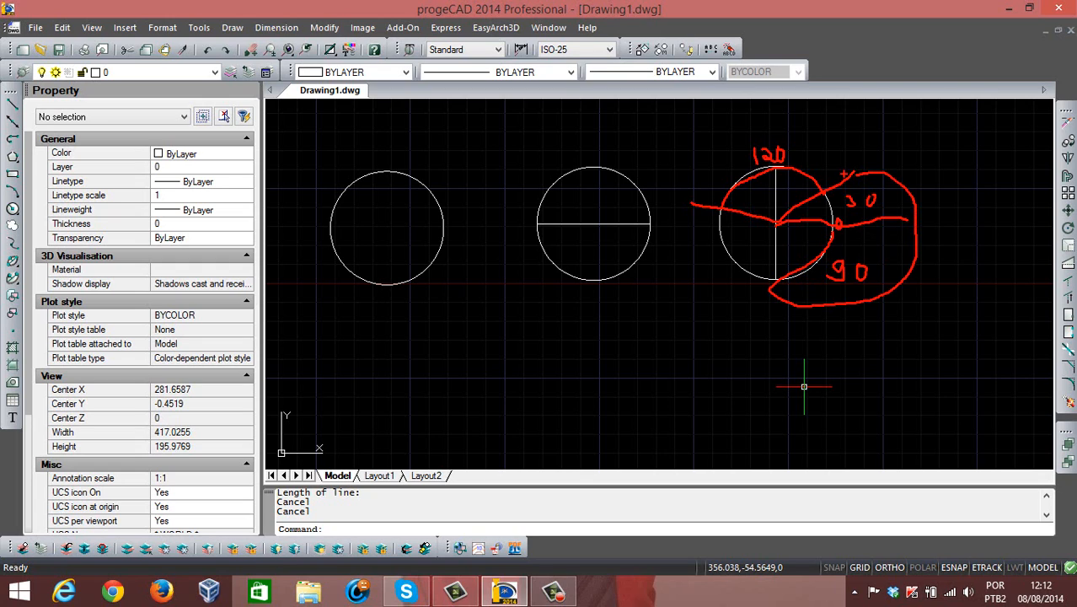
{"action": "mouse_move", "coordinate": [849, 173]}
{"action": "left_mouse_down"}
{"action": "mouse_move", "coordinate": [811, 134]}
{"action": "mouse_move", "coordinate": [705, 181]}
{"action": "mouse_move", "coordinate": [701, 206]}
{"action": "left_mouse_up"}
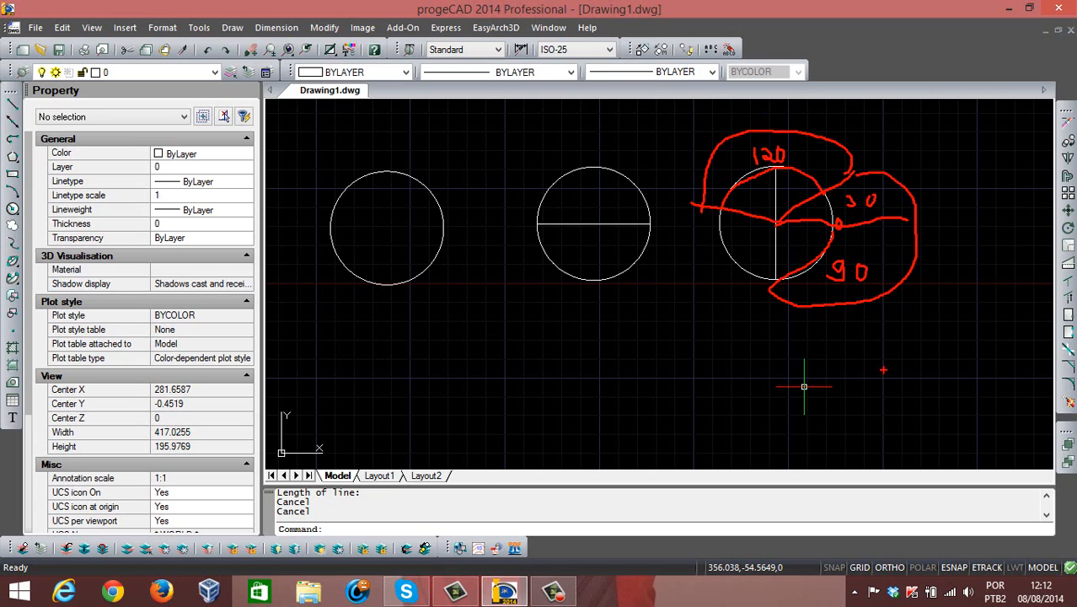
{"action": "key", "text": "Escape"}
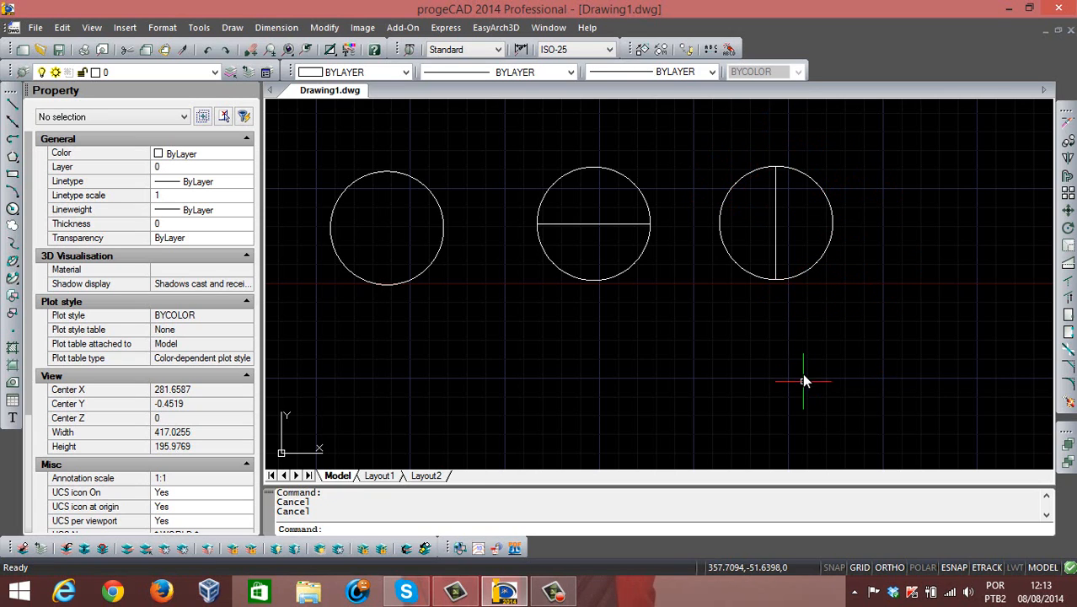
Delete the vertical line from the center of the third circle to its top quadrant
{"action": "left_click", "coordinate": [777, 181]}
{"action": "key", "text": "Delete"}
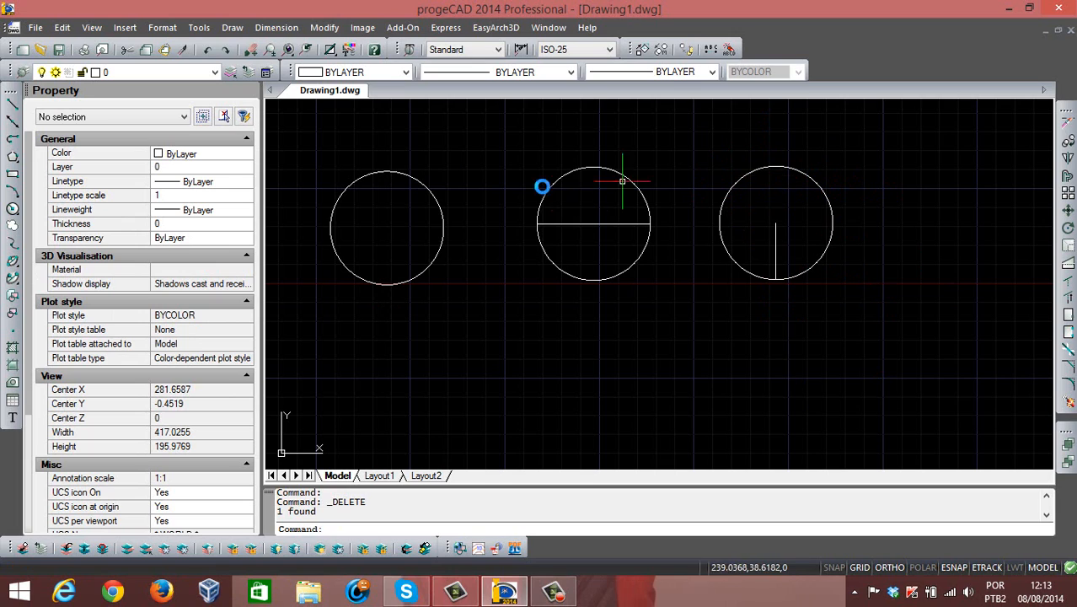
{"action": "left_click", "coordinate": [13, 103]}
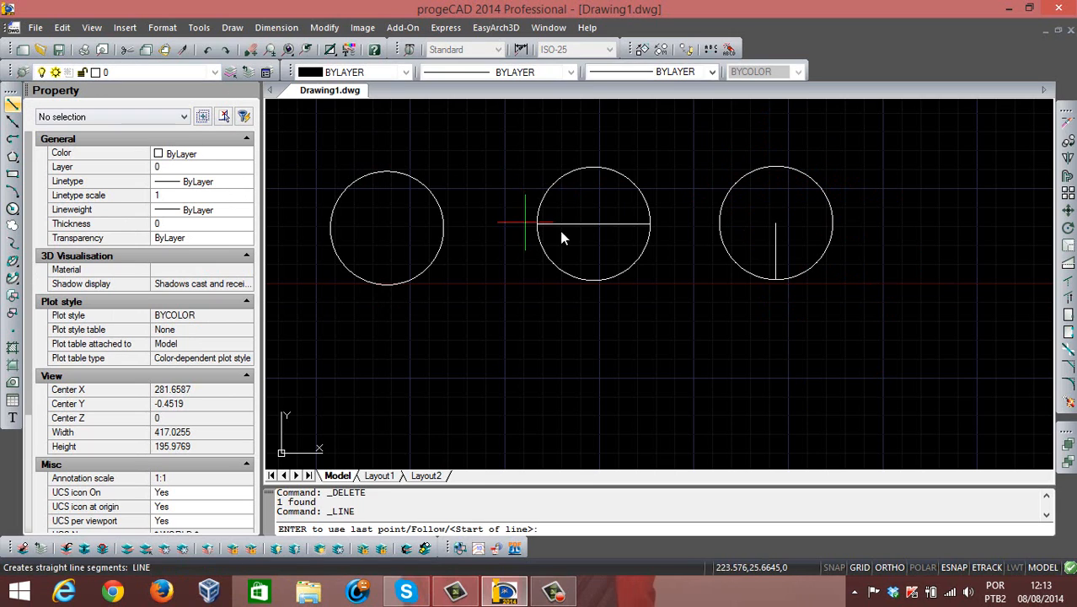
{"action": "left_click", "coordinate": [776, 225]}
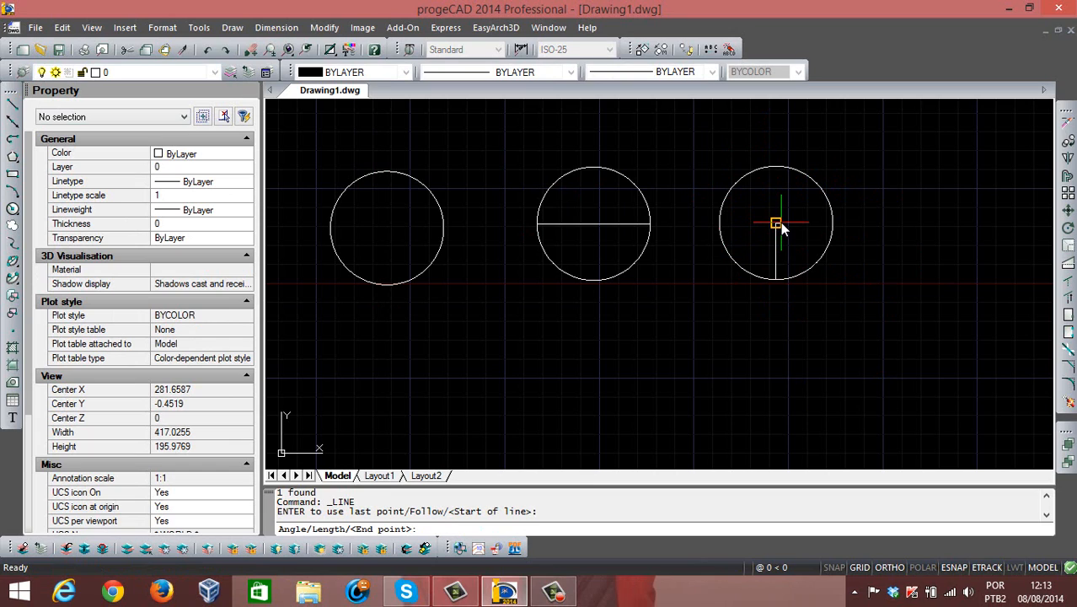
{"action": "key", "text": "Return"}
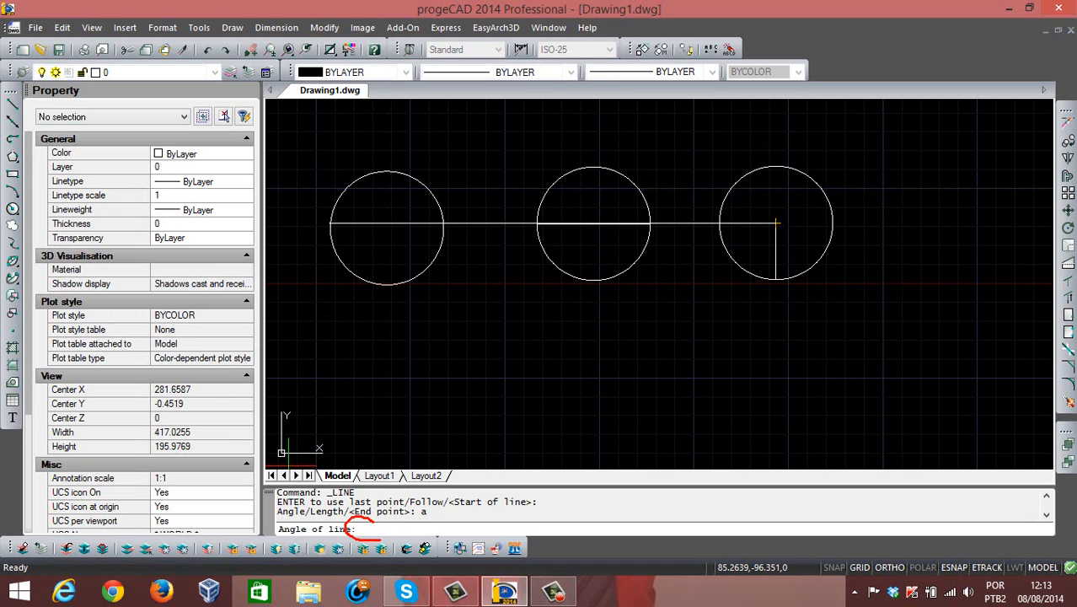
{"action": "key", "text": "Escape"}
{"action": "key", "text": "Escape"}
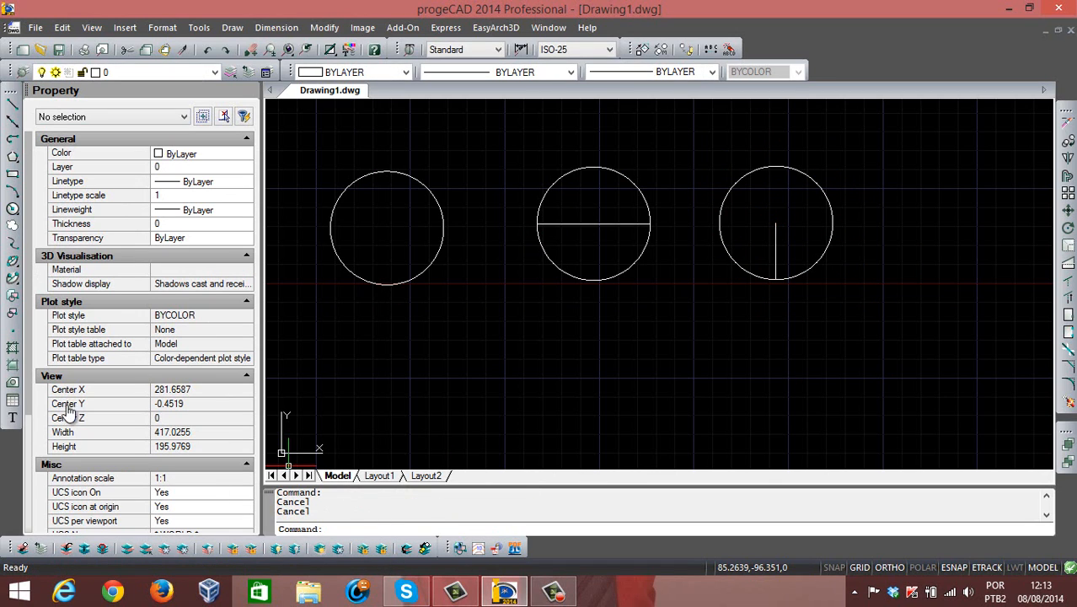
Draw a line 30 long at a 30° angle from the center of the third circle
{"action": "left_click", "coordinate": [16, 110]}
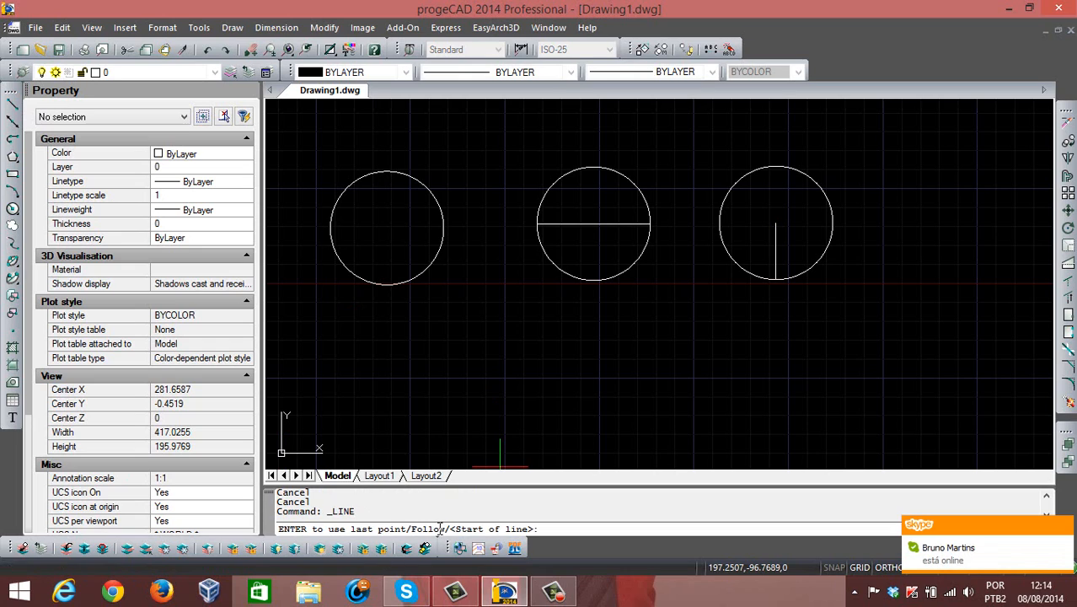
{"action": "left_click", "coordinate": [777, 224]}
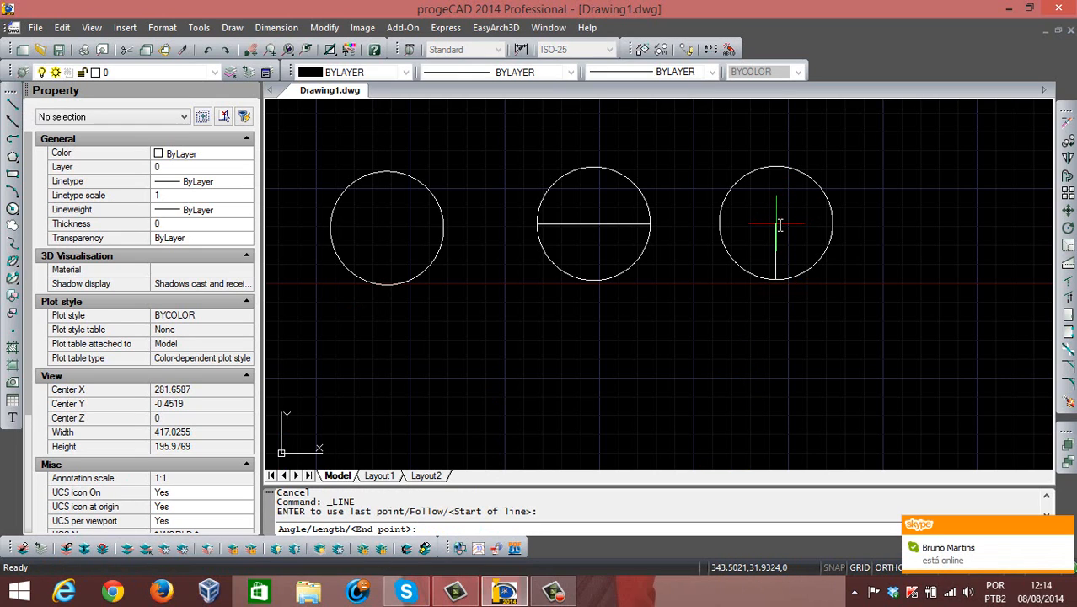
{"action": "mouse_move", "coordinate": [386, 493]}
{"action": "left_mouse_down"}
{"action": "mouse_move", "coordinate": [269, 502]}
{"action": "mouse_move", "coordinate": [460, 554]}
{"action": "mouse_move", "coordinate": [352, 483]}
{"action": "left_mouse_up"}
{"action": "key", "text": "Escape"}
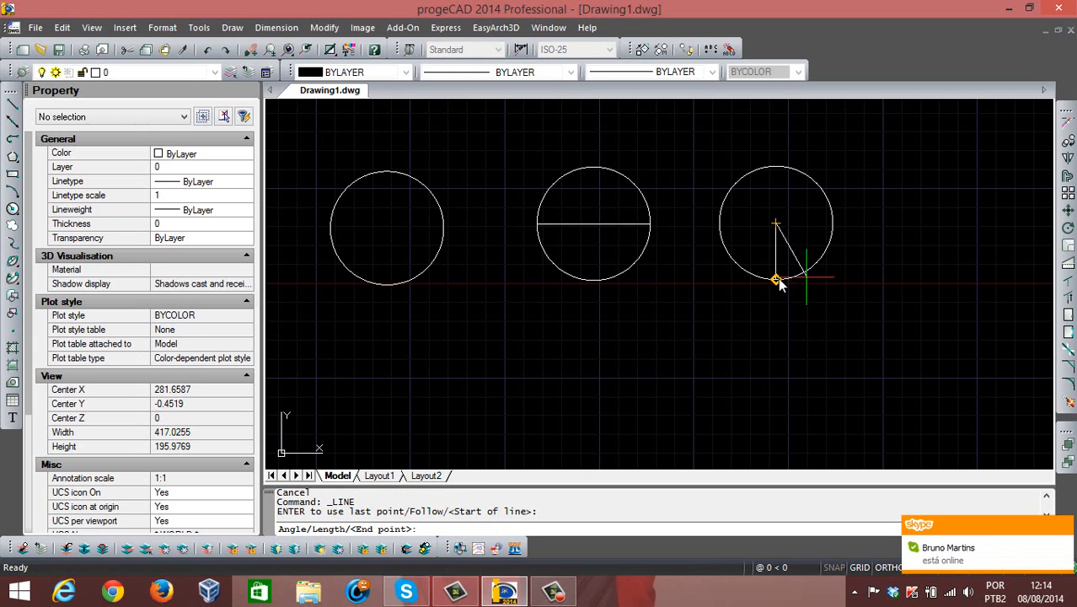
{"action": "type", "text": "a"}
{"action": "key", "text": "Return"}
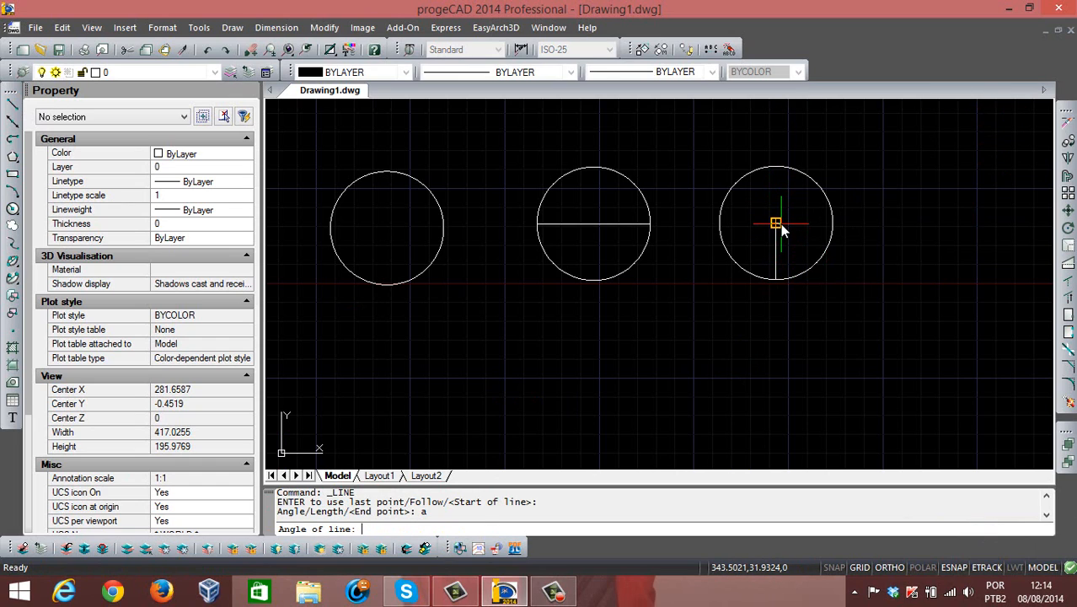
{"action": "type", "text": "30"}
{"action": "key", "text": "Return"}
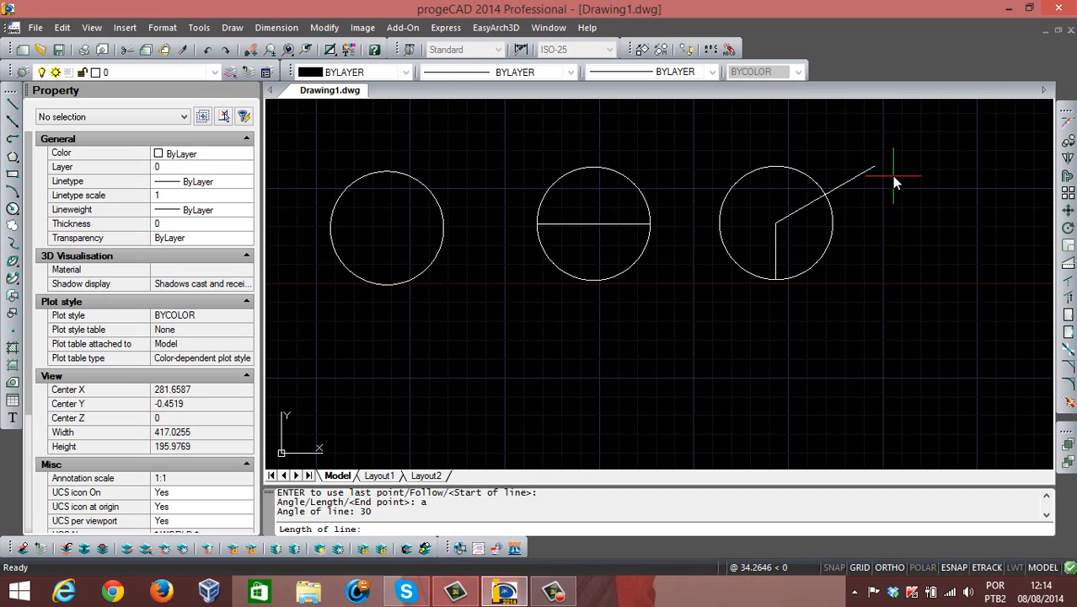
{"action": "type", "text": "30"}
{"action": "key", "text": "Return"}
{"action": "key", "text": "Escape"}
{"action": "key", "text": "Escape"}
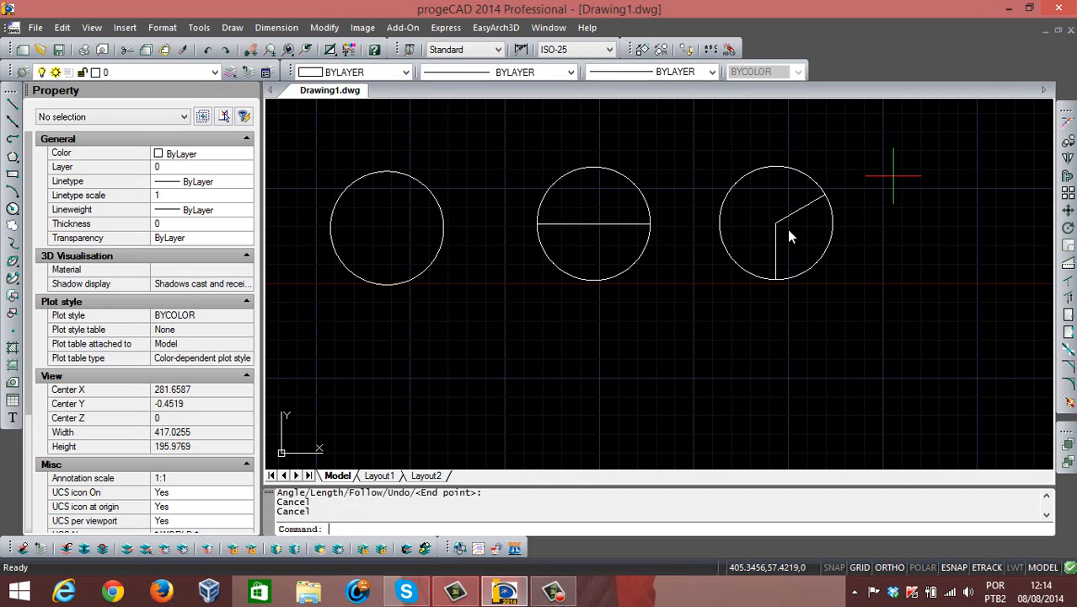
Draw a line 30 long at a 150° angle from the center of the third circle
{"action": "left_click", "coordinate": [11, 108]}
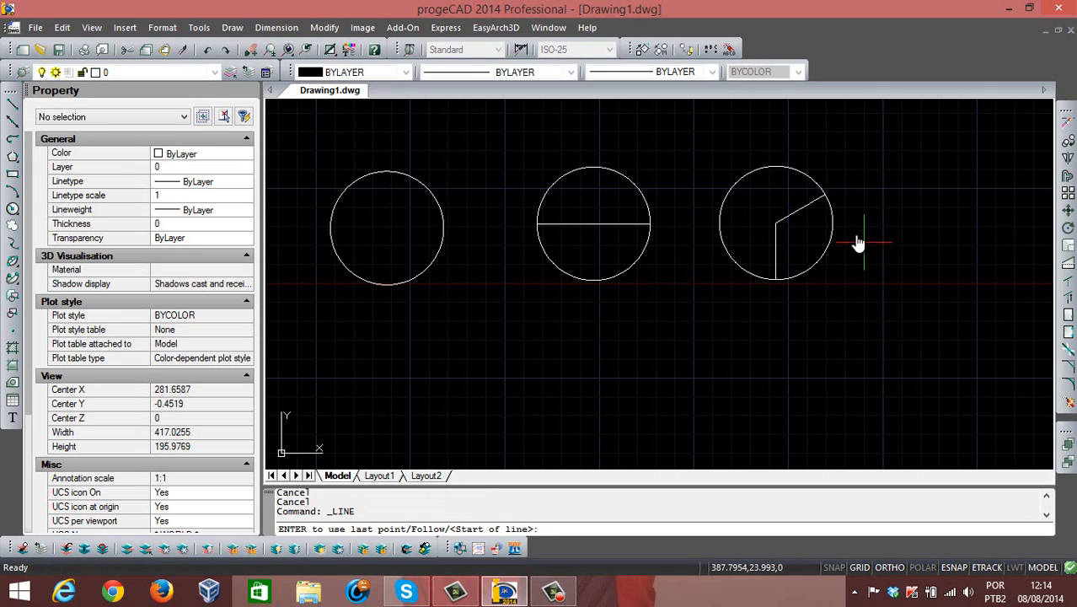
{"action": "left_click", "coordinate": [777, 227]}
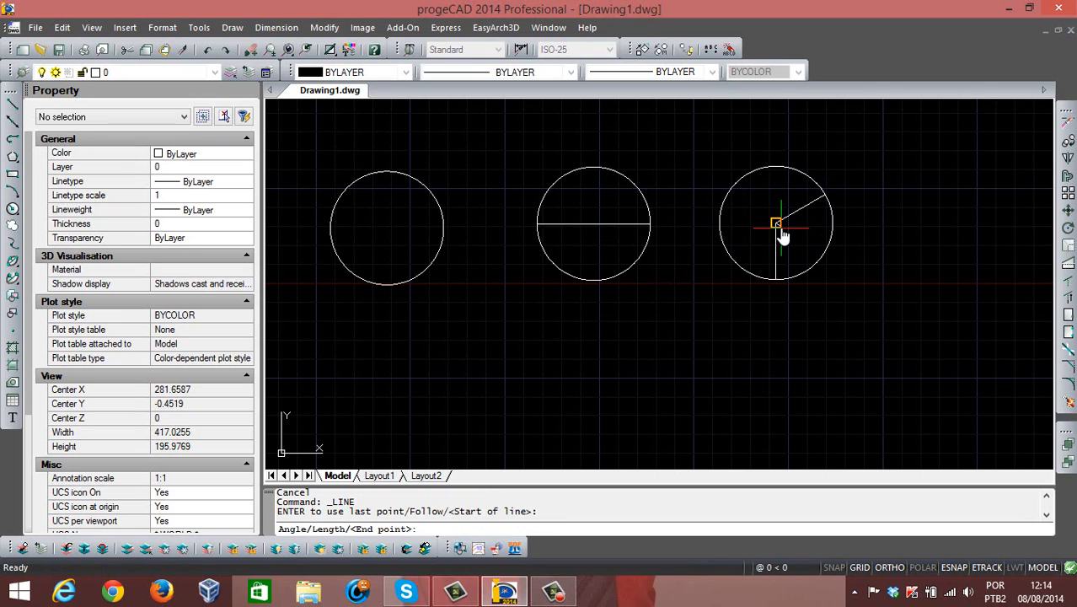
{"action": "type", "text": "a"}
{"action": "key", "text": "Return"}
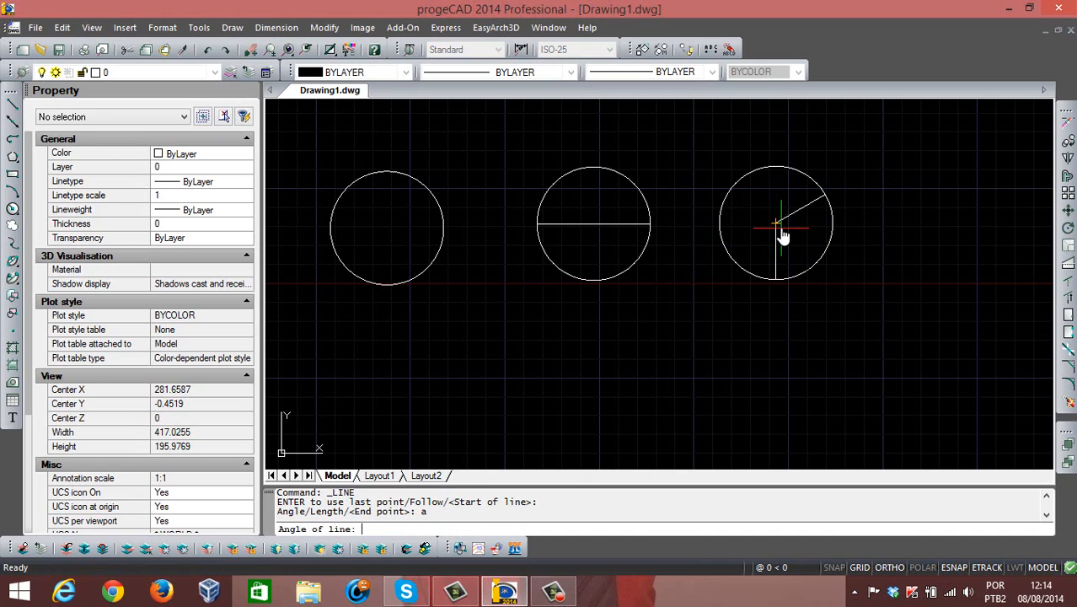
{"action": "type", "text": "150"}
{"action": "key", "text": "Return"}
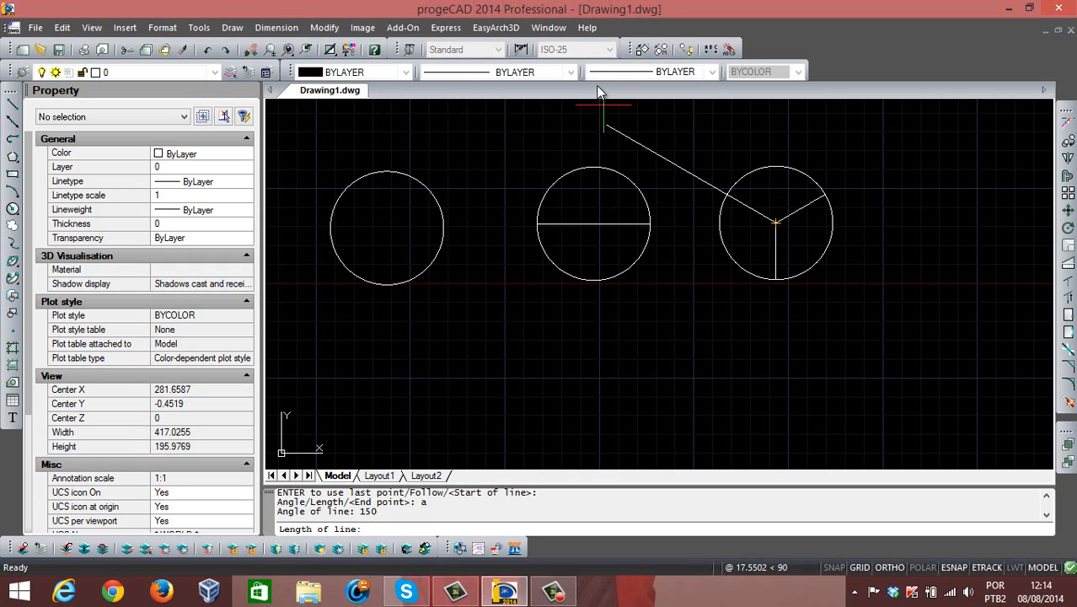
{"action": "type", "text": "30"}
{"action": "key", "text": "Return"}
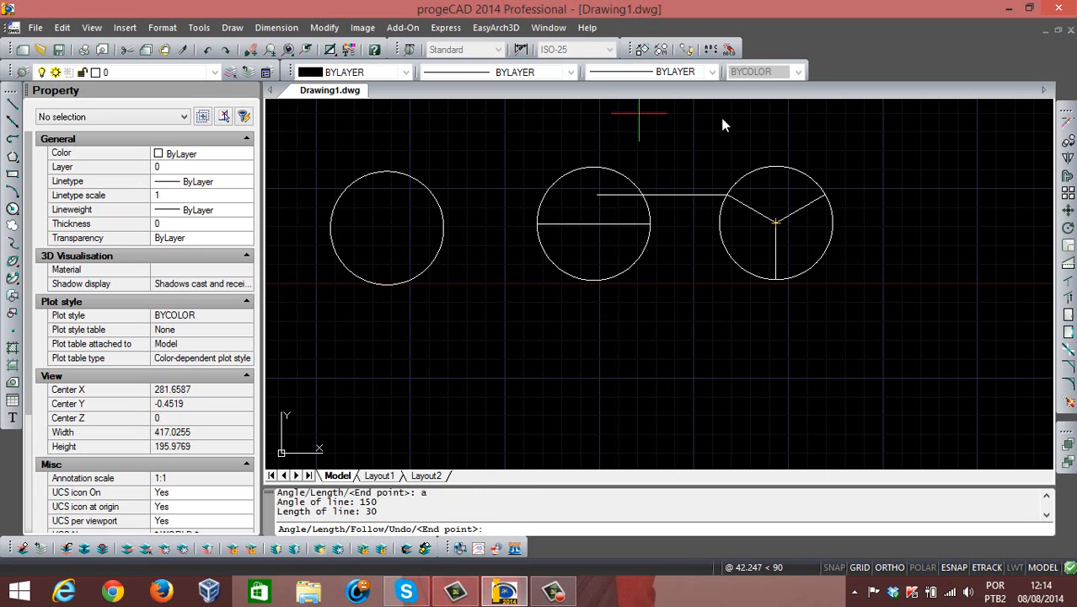
{"action": "key", "text": "Escape"}
{"action": "key", "text": "Escape"}
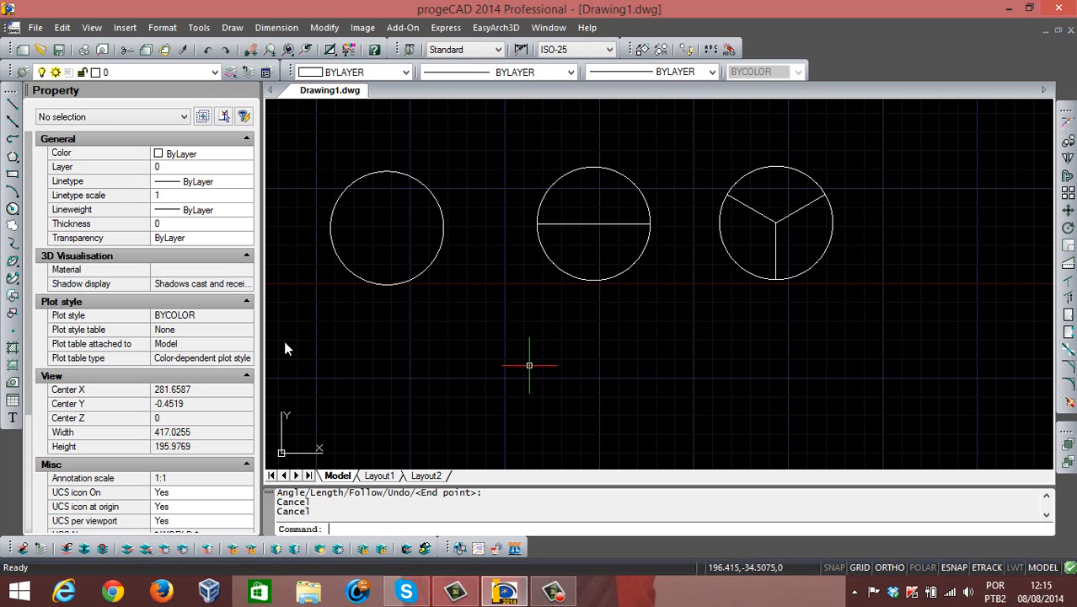
Set up a boundary hatch with the SOLID pattern in yellow
{"action": "left_click", "coordinate": [14, 349]}
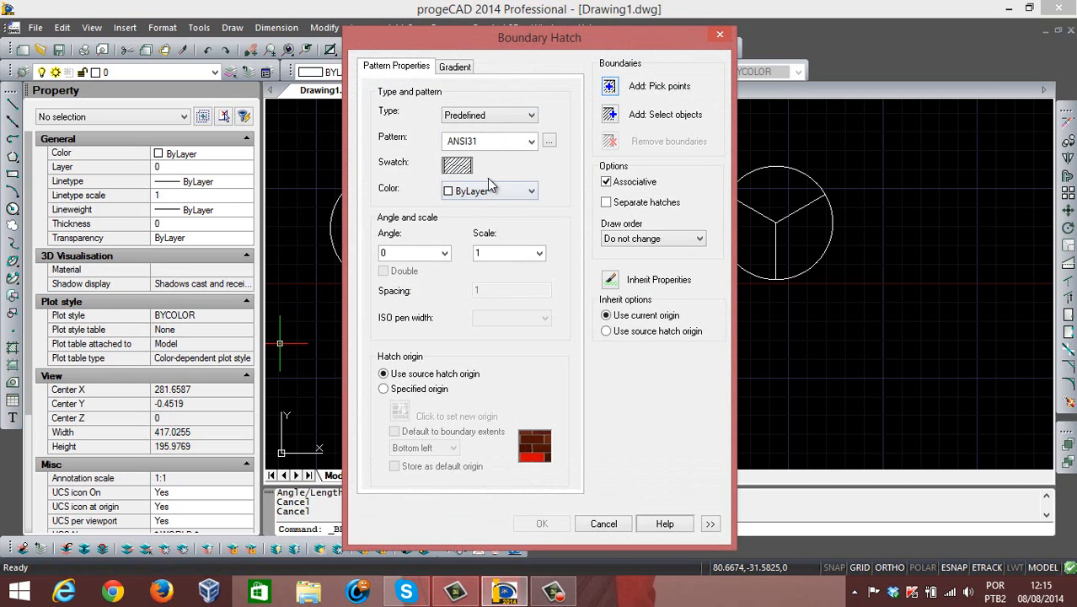
{"action": "left_click", "coordinate": [460, 166]}
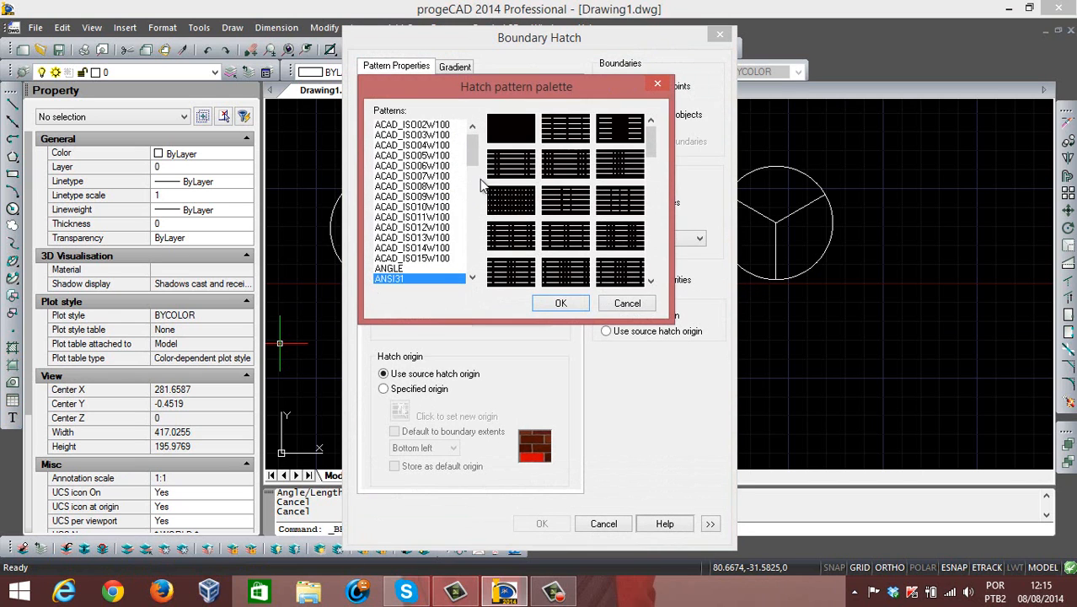
{"action": "scroll", "coordinate": [473, 157], "scroll_direction": "up", "scroll_amount": 1}
{"action": "left_click", "coordinate": [417, 126]}
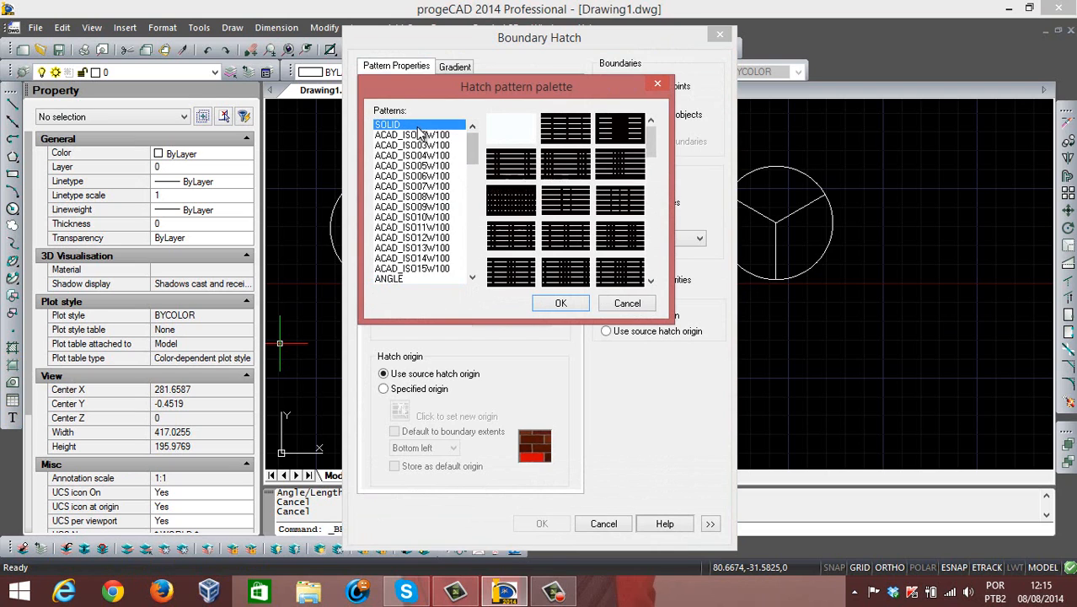
{"action": "left_click", "coordinate": [561, 303]}
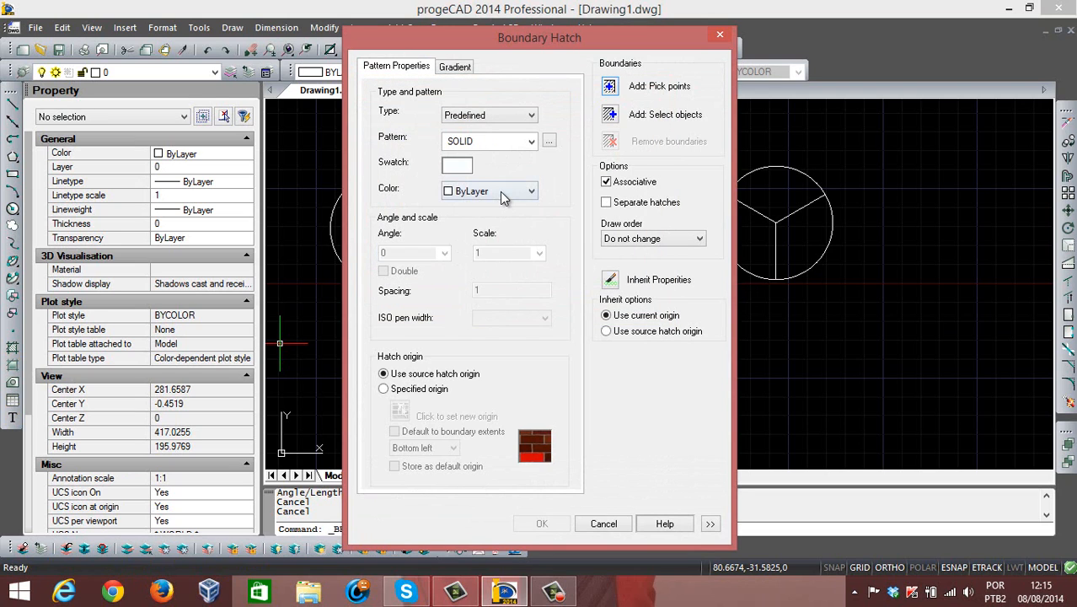
{"action": "left_click", "coordinate": [500, 191]}
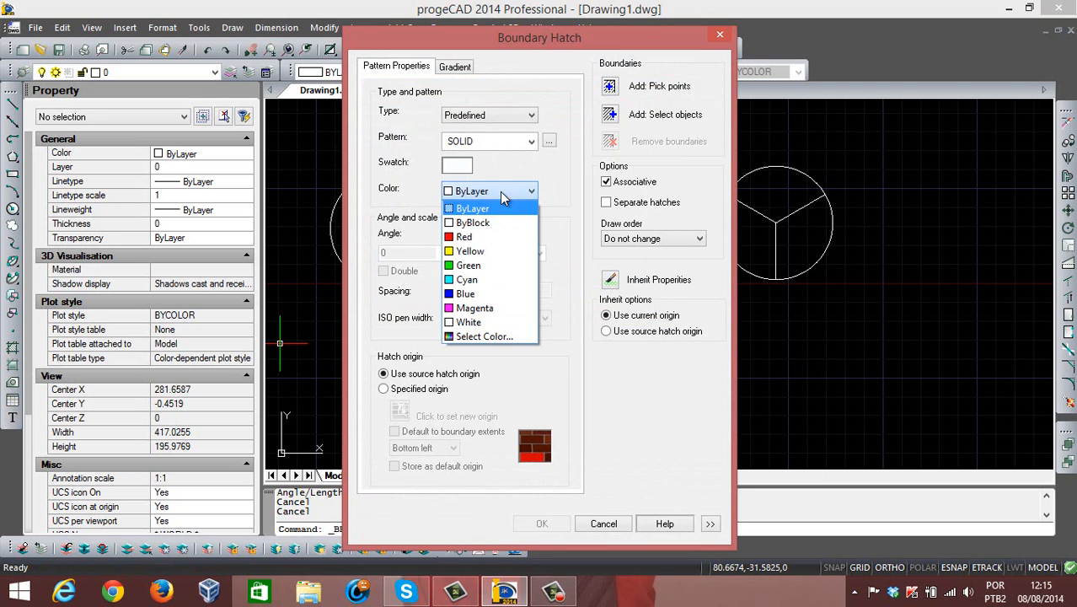
{"action": "left_click", "coordinate": [472, 253]}
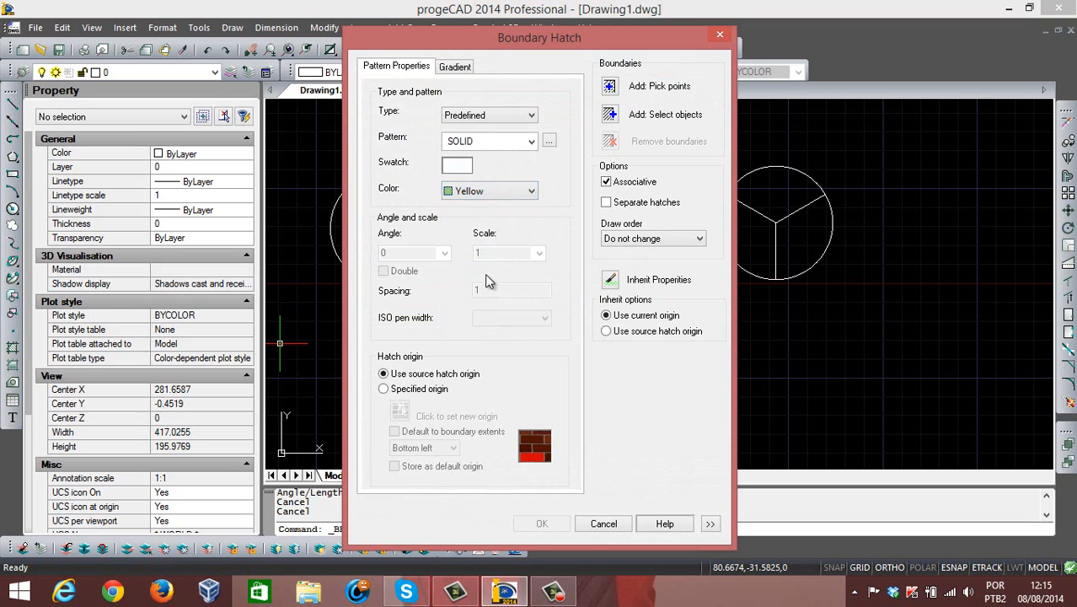
Apply the yellow solid hatch to the upper half of the middle circle and the lower-right third of the third circle
{"action": "left_click", "coordinate": [611, 89]}
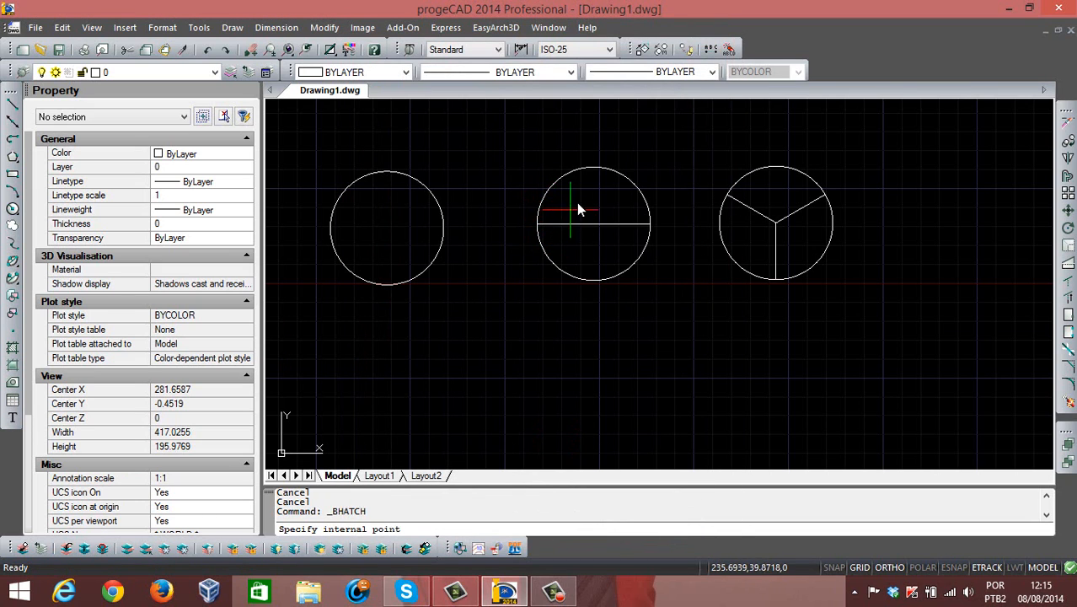
{"action": "left_click", "coordinate": [577, 207]}
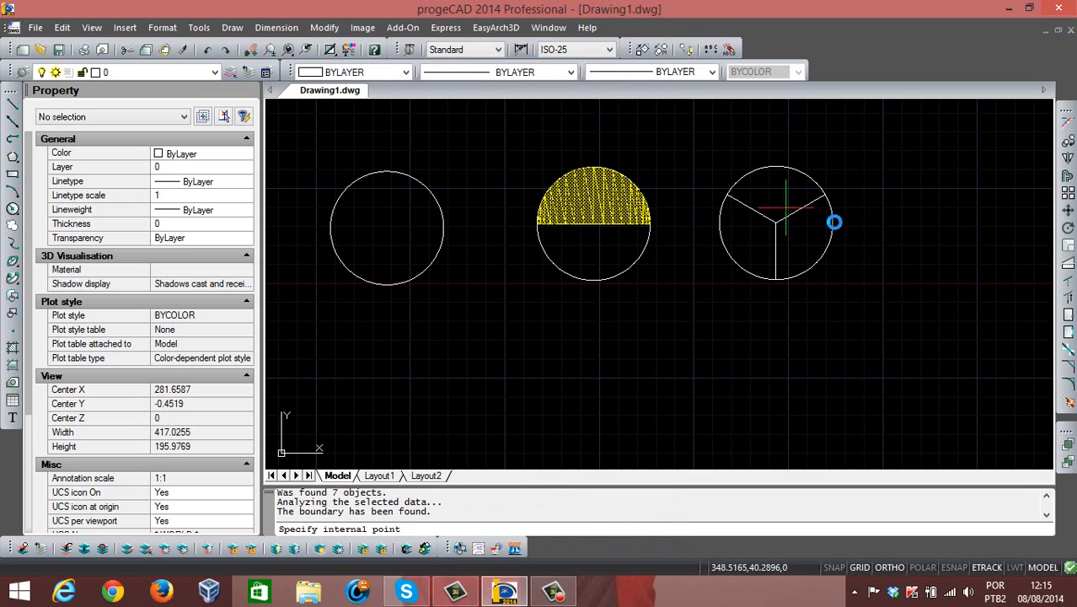
{"action": "left_click", "coordinate": [813, 239]}
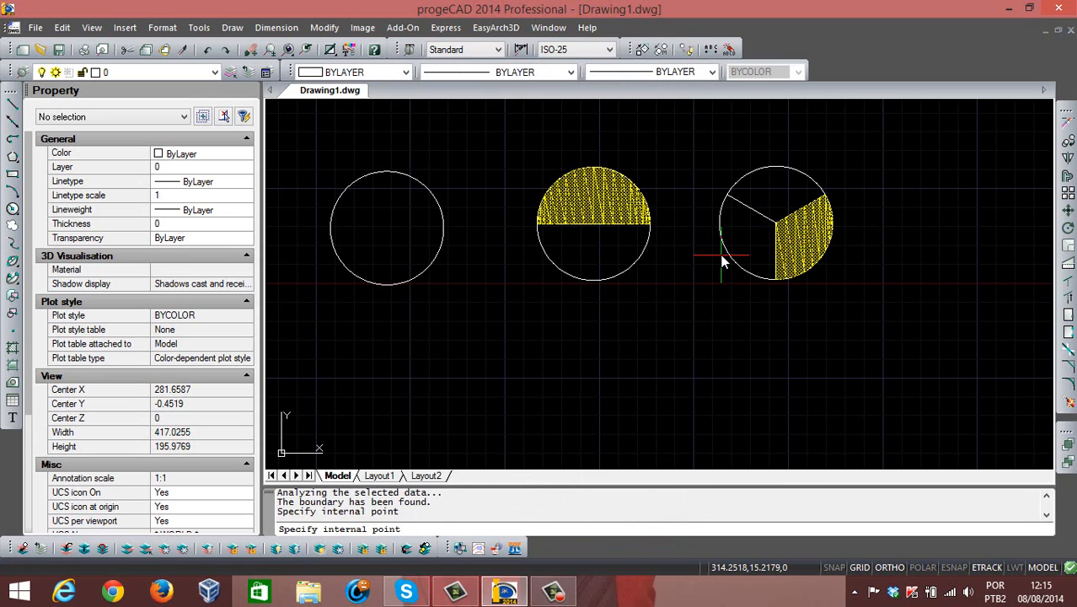
{"action": "key", "text": "Return"}
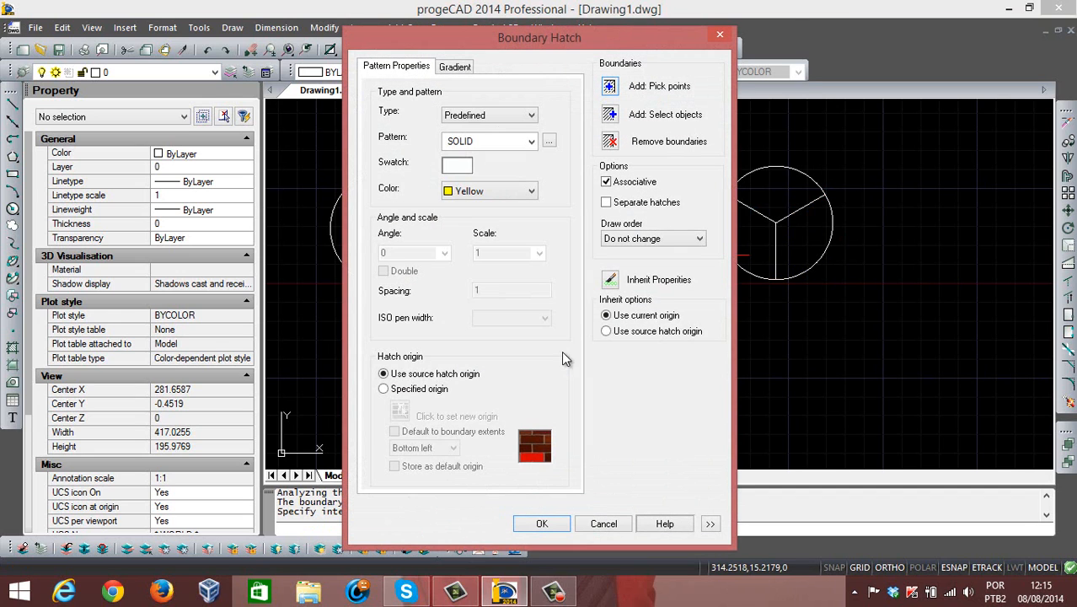
{"action": "left_click", "coordinate": [567, 524]}
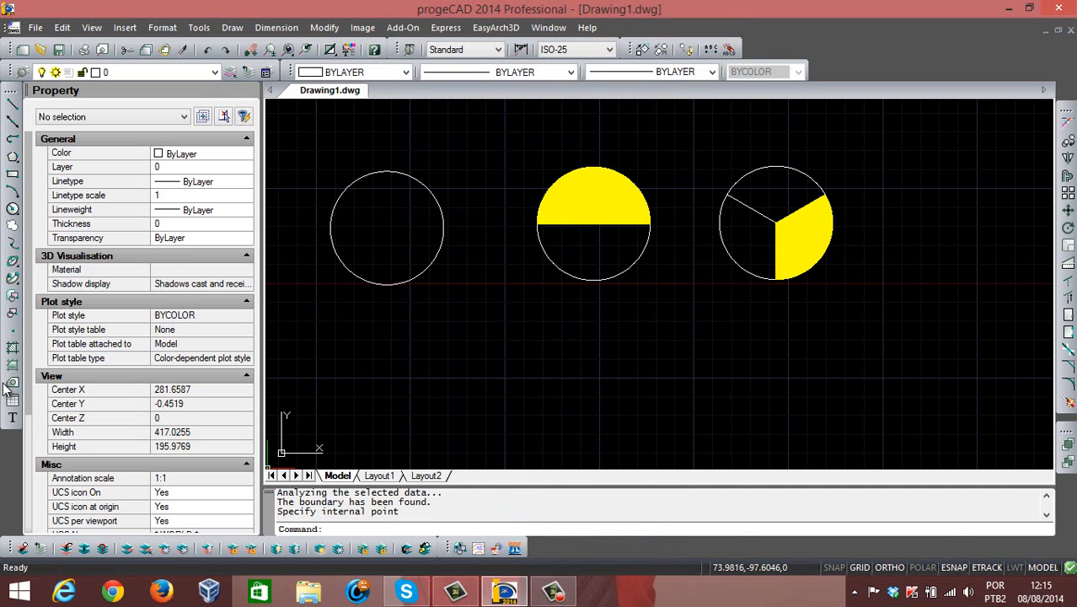
Set up a boundary hatch with the SOLID pattern in blue
{"action": "left_click", "coordinate": [13, 348]}
{"action": "key", "text": "Return"}
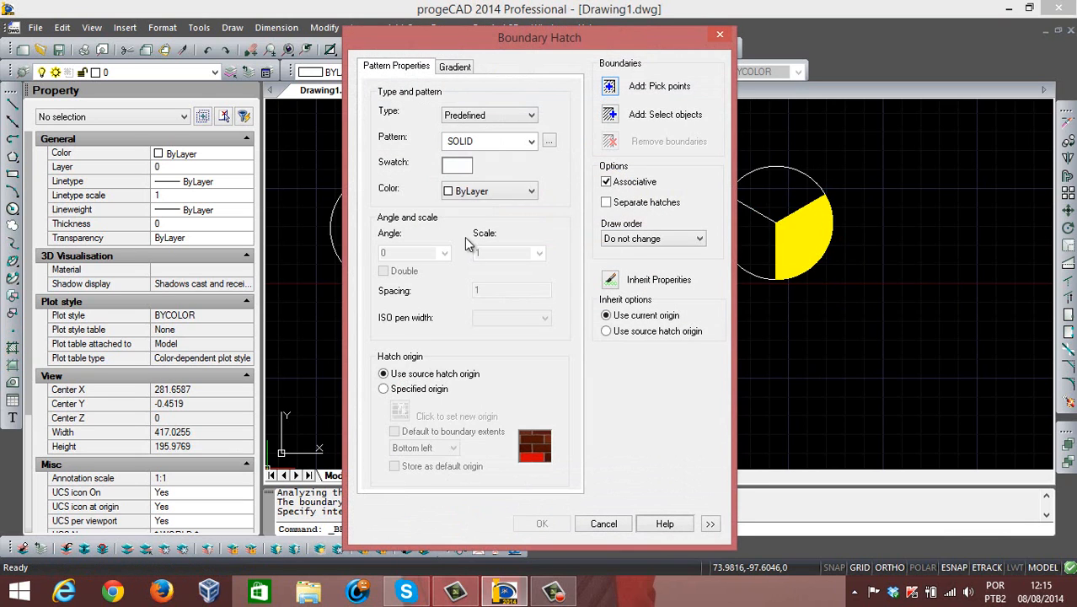
{"action": "left_click", "coordinate": [531, 192]}
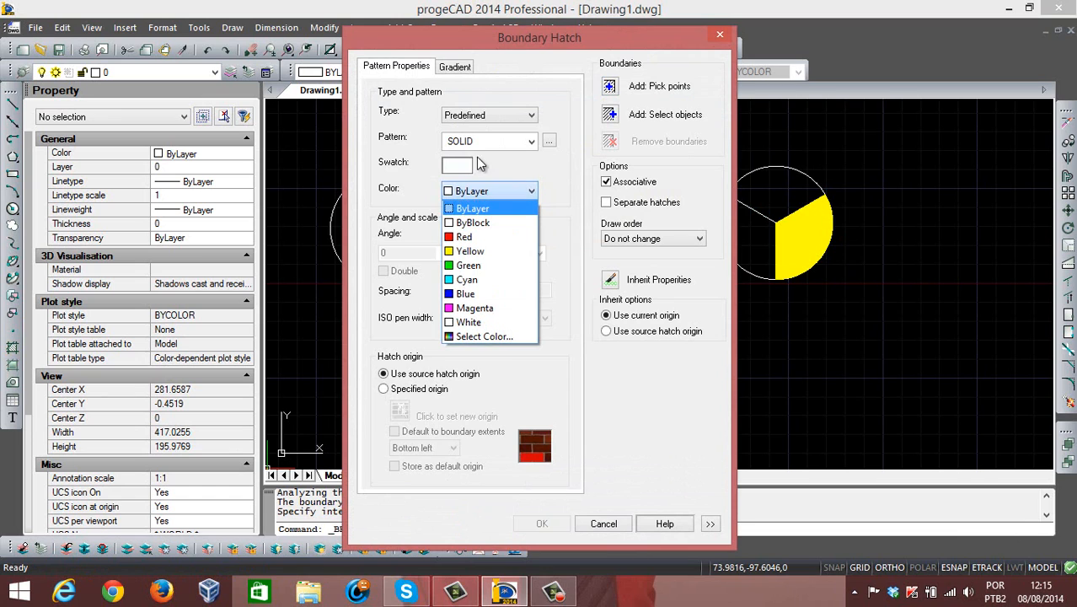
{"action": "left_click", "coordinate": [477, 294]}
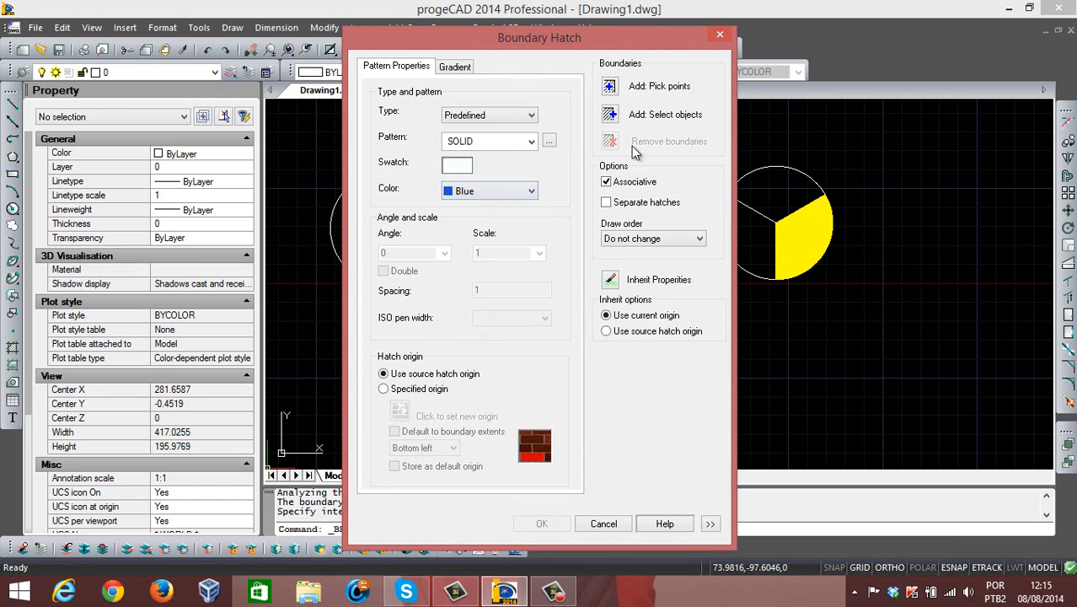
Apply the blue solid hatch to the whole first circle, the middle circle's lower half and the third circle's lower-left third
{"action": "left_click", "coordinate": [607, 92]}
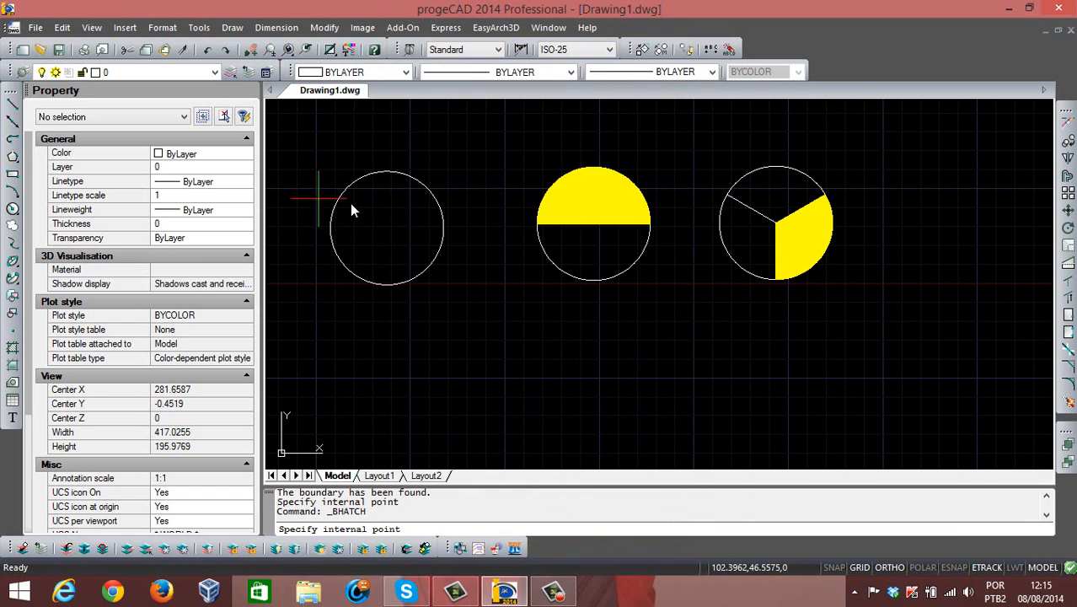
{"action": "left_click", "coordinate": [384, 229]}
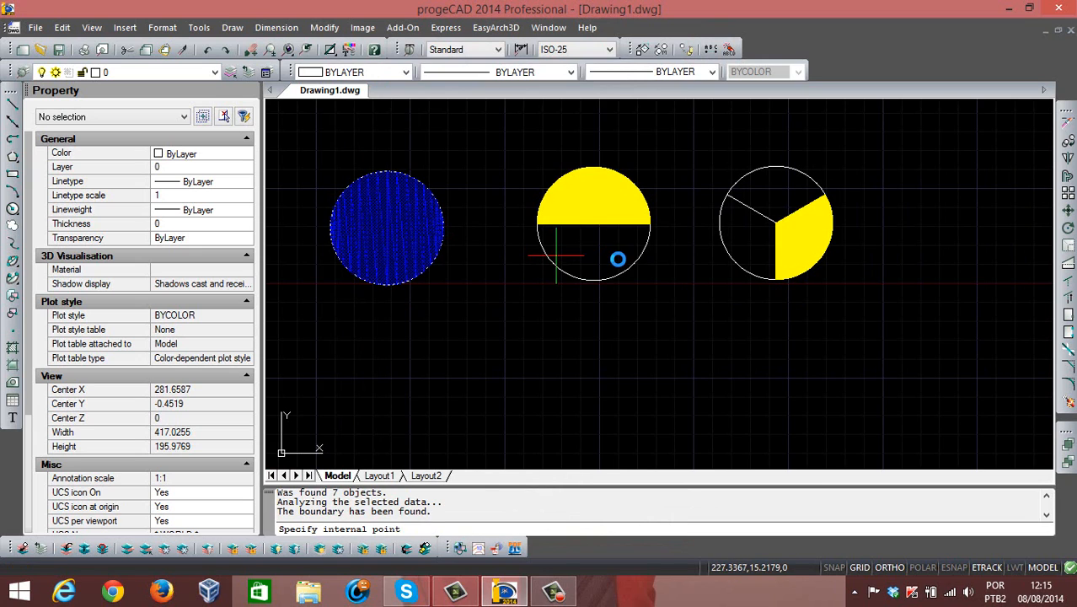
{"action": "left_click", "coordinate": [615, 257]}
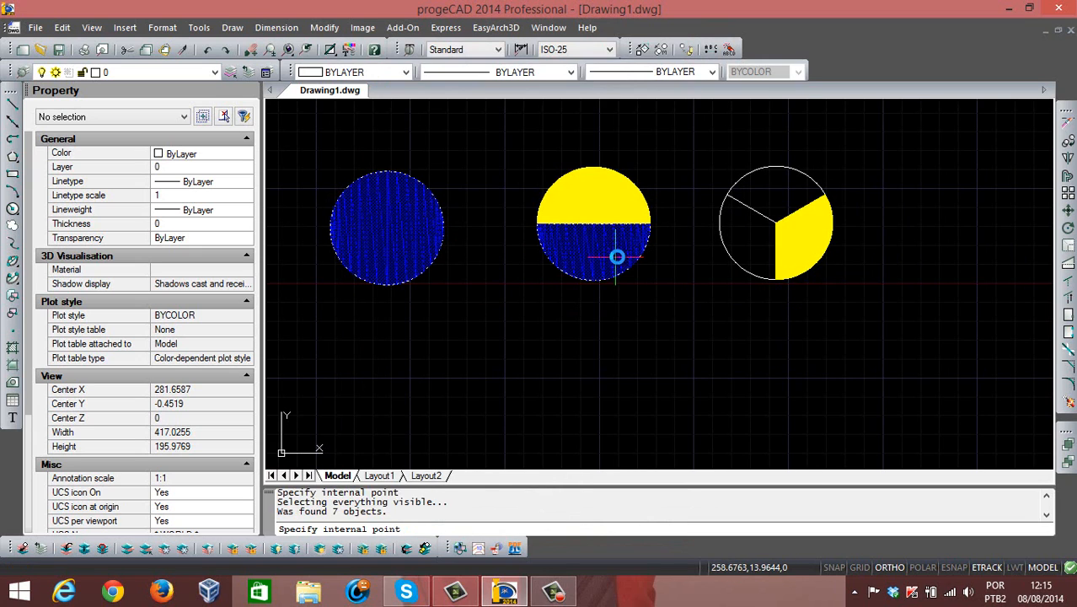
{"action": "left_click", "coordinate": [730, 227]}
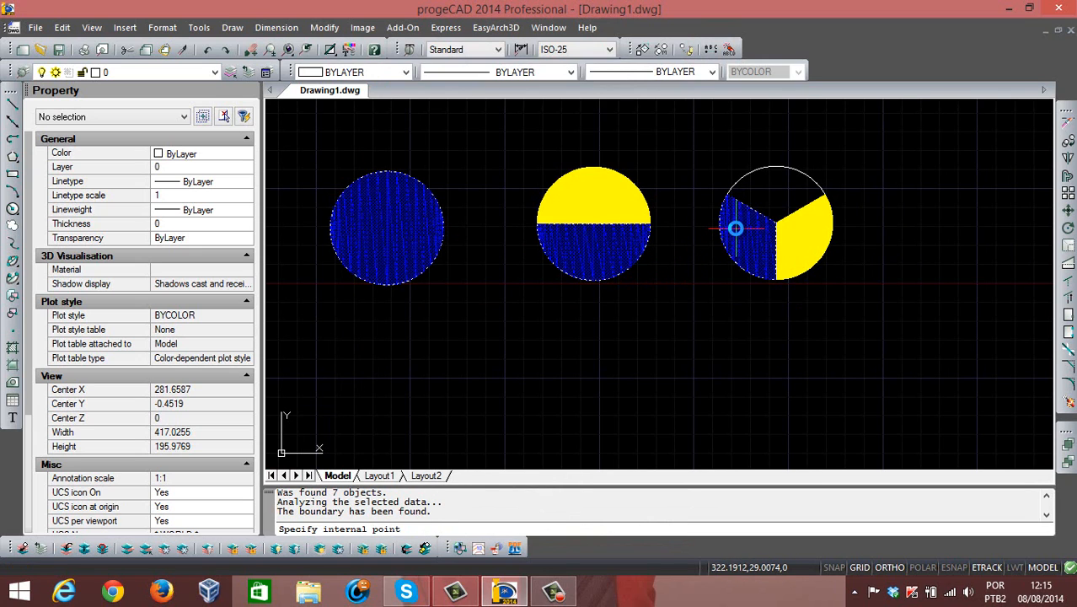
{"action": "key", "text": "Return"}
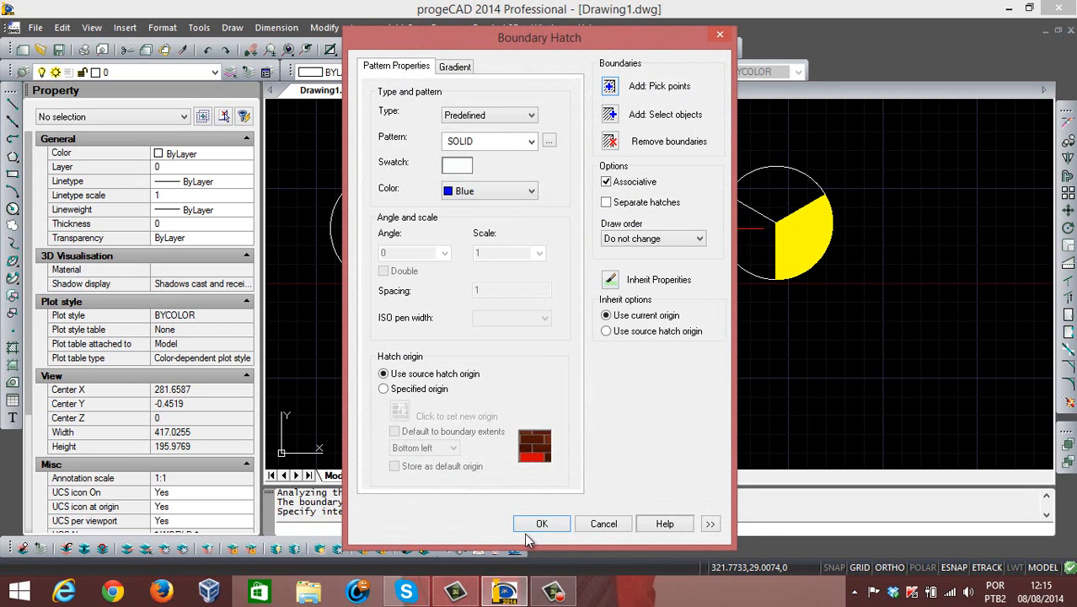
{"action": "left_click", "coordinate": [528, 527]}
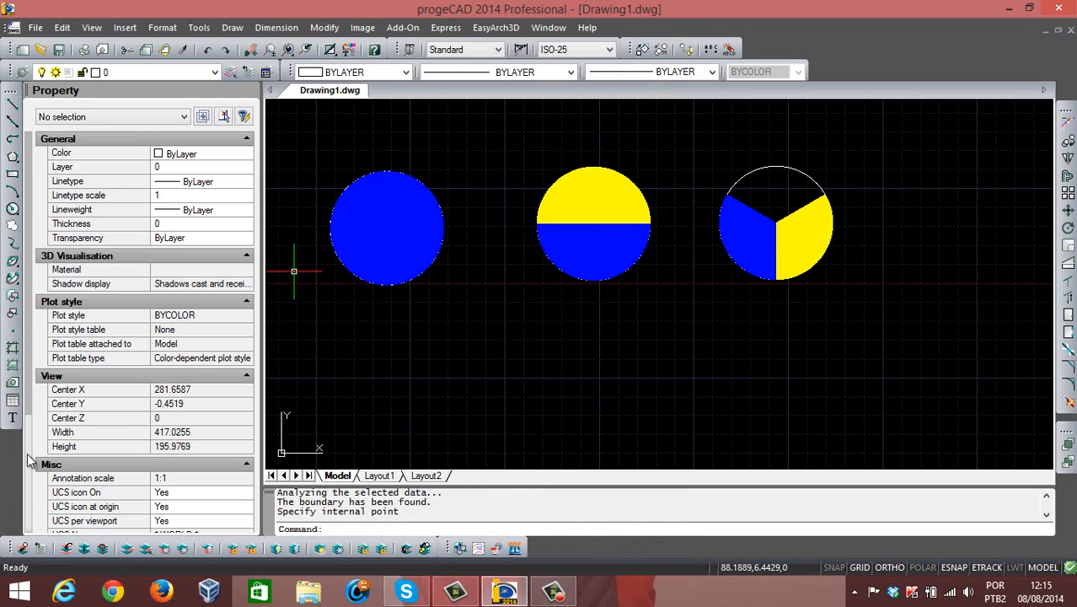
Fill the upper third of the third circle with a green SOLID boundary hatch
{"action": "left_click", "coordinate": [13, 347]}
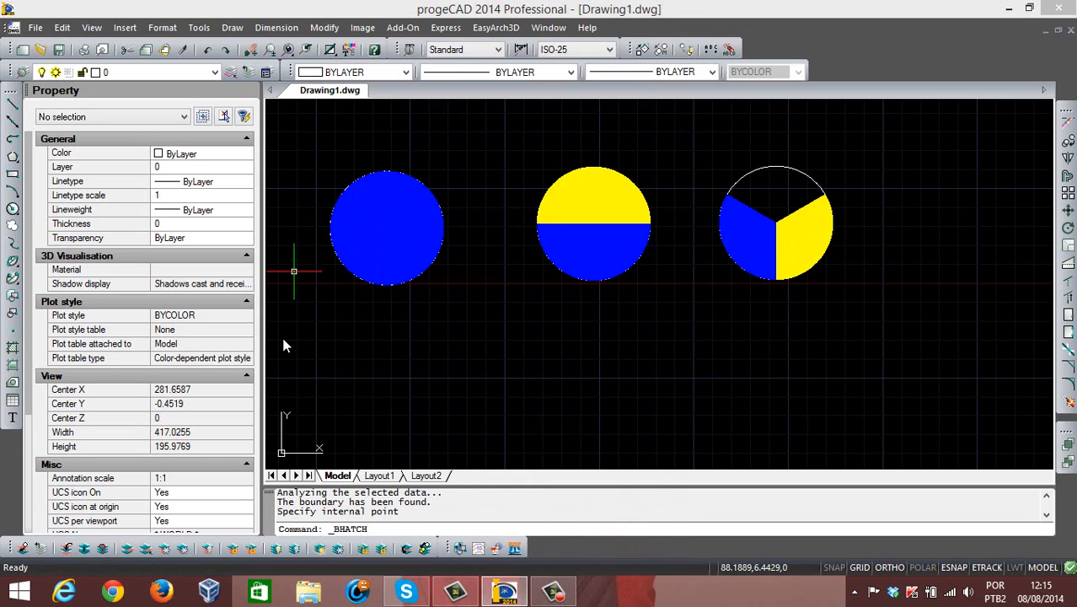
{"action": "key", "text": "Return"}
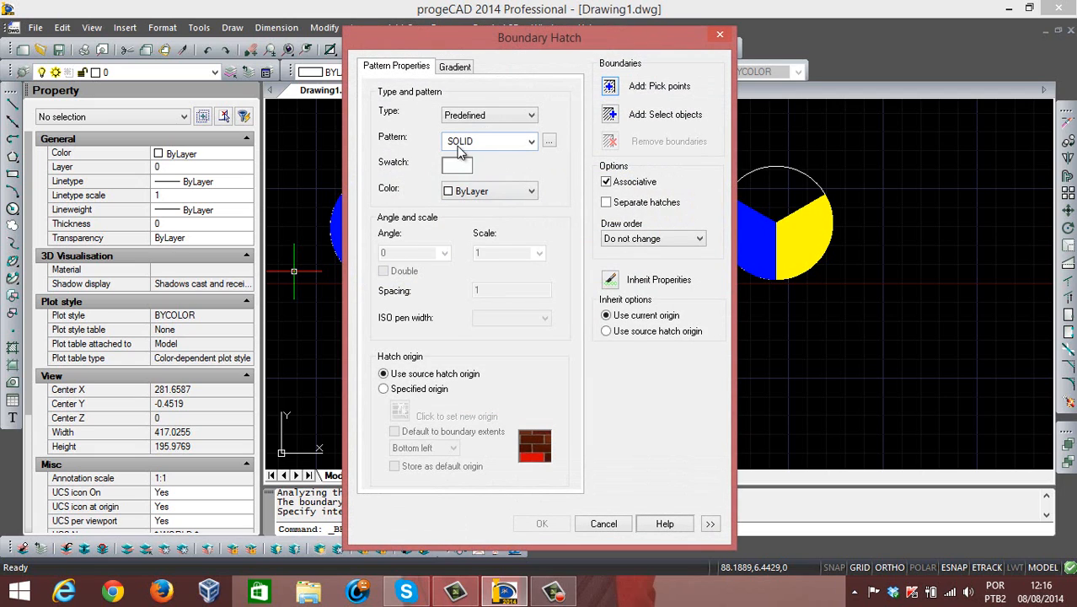
{"action": "left_click", "coordinate": [457, 193]}
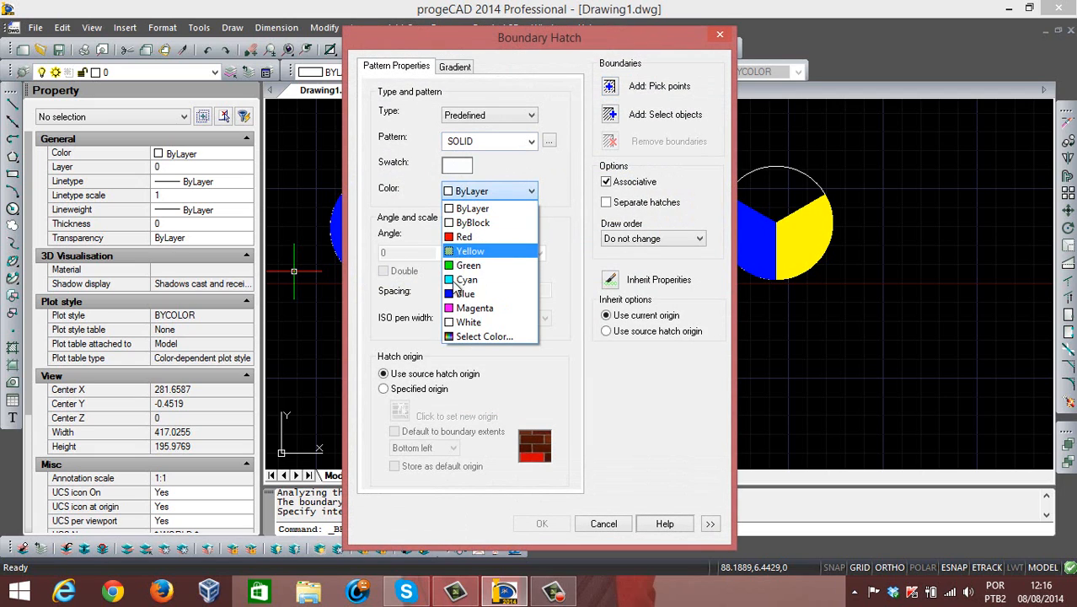
{"action": "left_click", "coordinate": [465, 266]}
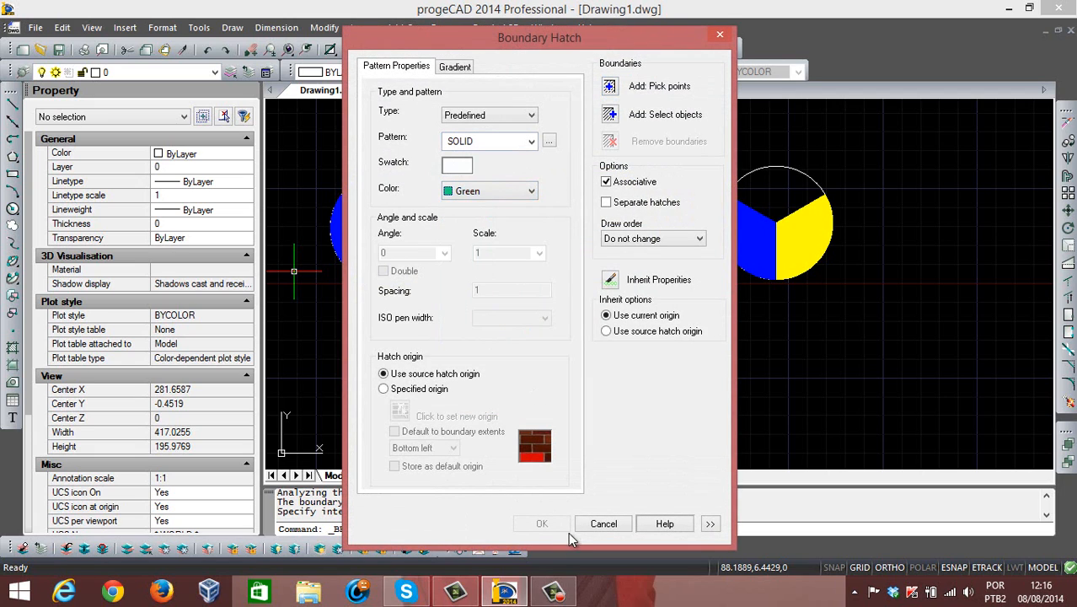
{"action": "left_click", "coordinate": [613, 89]}
{"action": "left_click", "coordinate": [770, 188]}
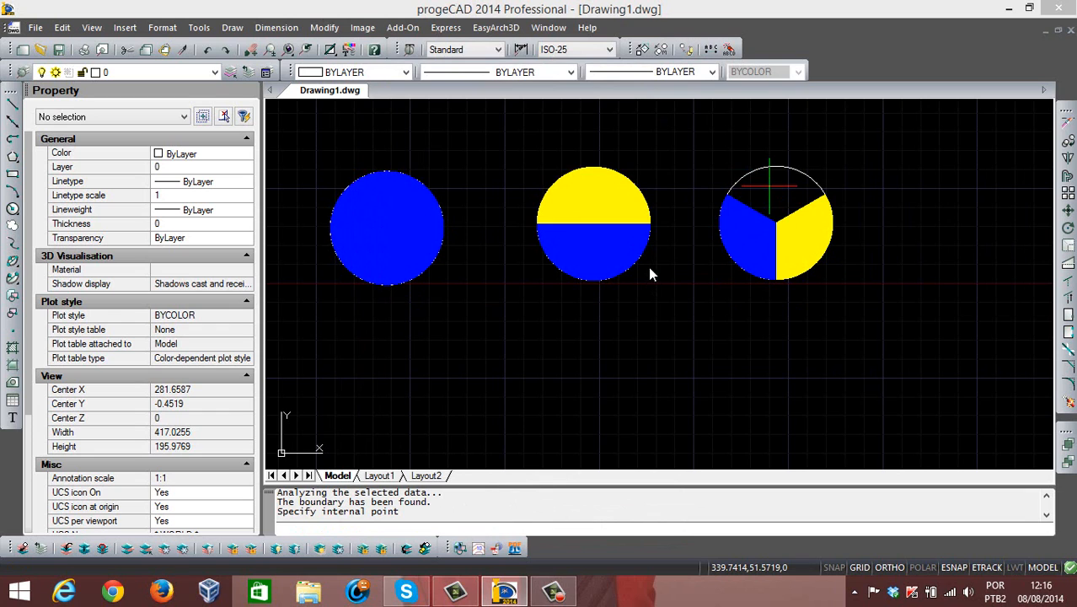
{"action": "key", "text": "Return"}
{"action": "left_click", "coordinate": [540, 524]}
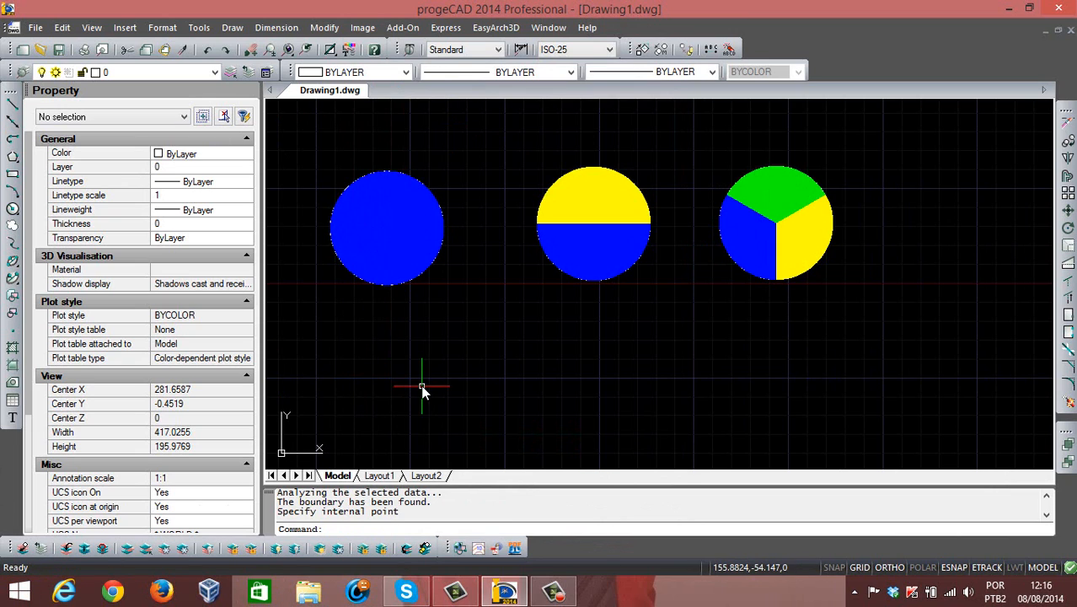
{"action": "scroll", "coordinate": [440, 313], "scroll_direction": "down", "scroll_amount": 4}
{"action": "mouse_move", "coordinate": [509, 172]}
{"action": "middle_mouse_down"}
{"action": "mouse_move", "coordinate": [570, 229]}
{"action": "mouse_move", "coordinate": [597, 230]}
{"action": "middle_mouse_up"}
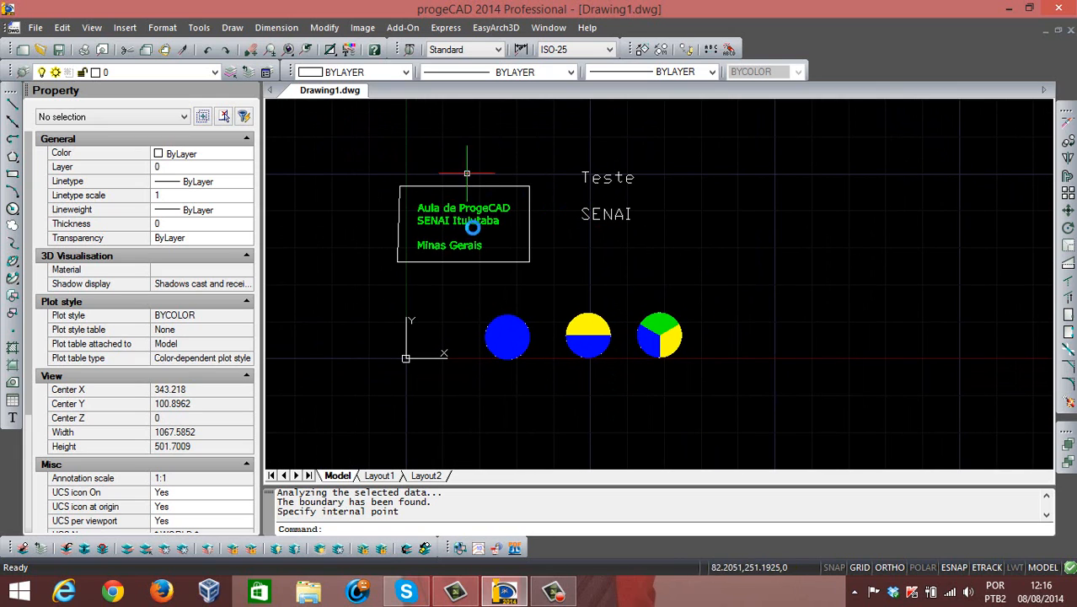